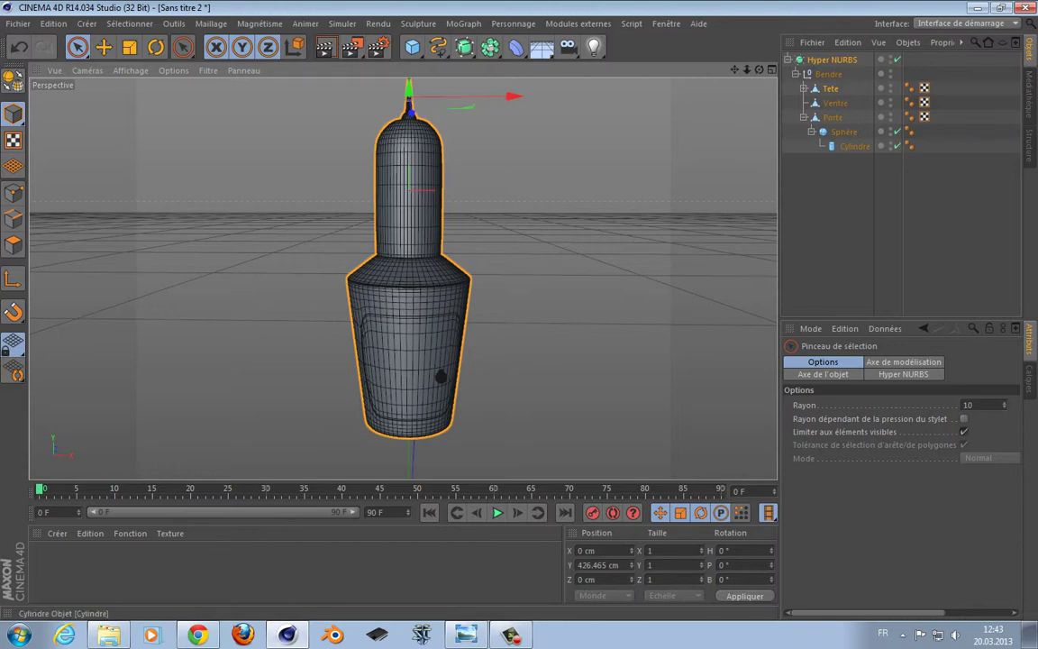
- Add a cylinder primitive to the scene for the robot's leg
middle_click(612, 175)
middle_click(653, 370)
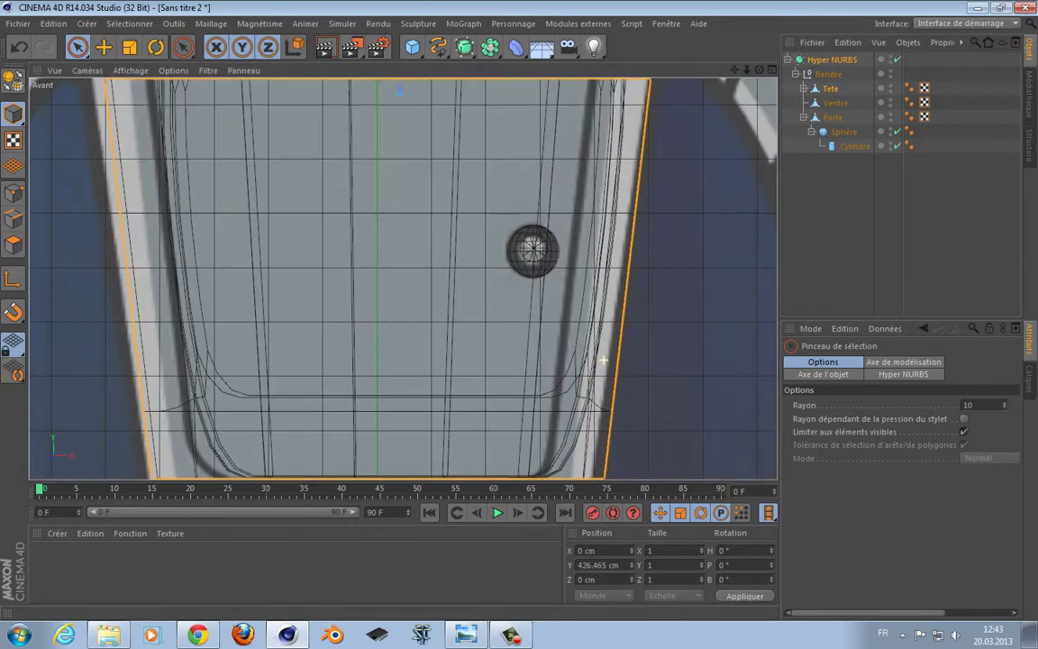
scroll(602, 360, down, 3)
alt+middle_drag(602, 360, 403, 279)
scroll(522, 106, down, 4)
scroll(508, 137, up, 4)
scroll(531, 192, down, 3)
alt+middle_drag(527, 311, 521, 295)
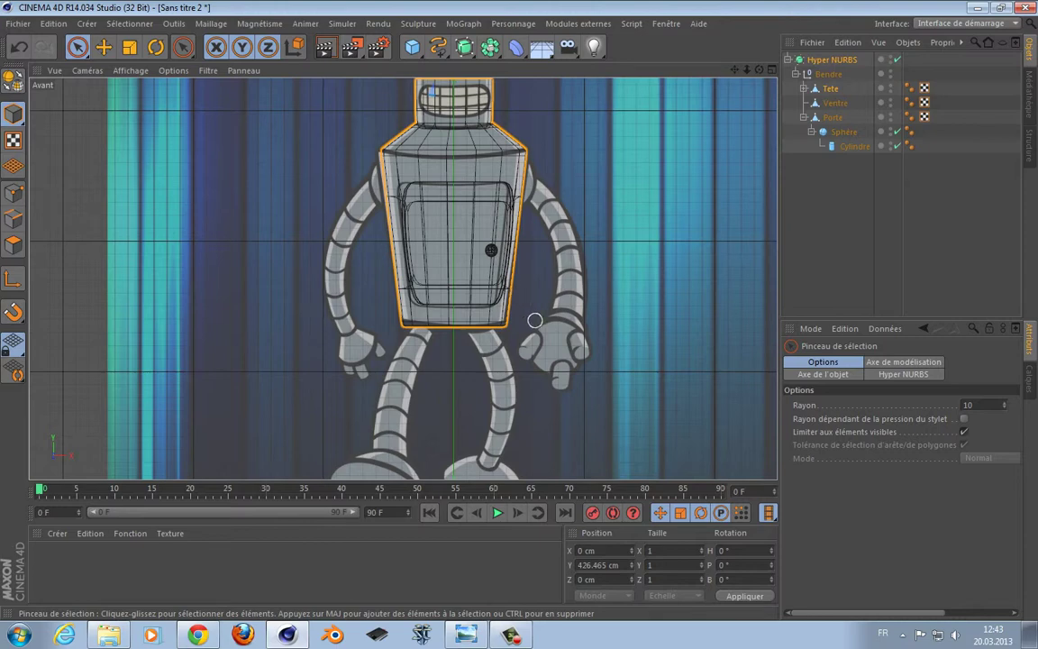
alt+middle_drag(534, 318, 534, 223)
scroll(548, 234, down, 2)
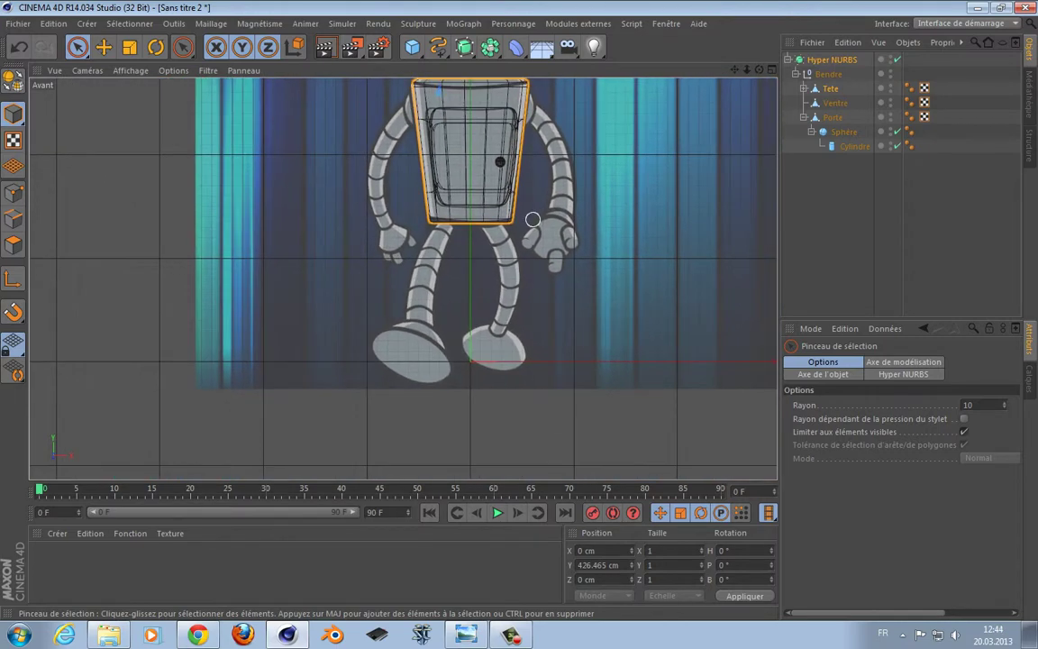
click(412, 47)
click(792, 68)
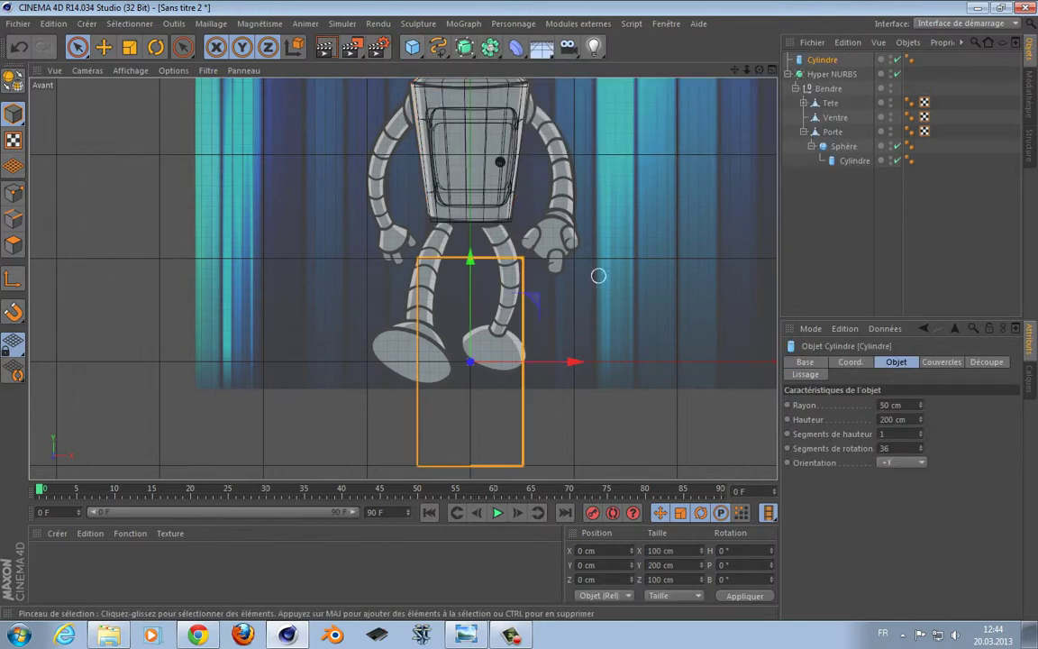
- Move the cylinder to about X -28 cm beside the robot's bent leg under the belly and set its radius to 7 cm
drag(522, 361, 470, 285)
scroll(475, 257, up, 3)
mouse_move(425, 186)
mouse_down()
mouse_move(407, 203)
mouse_move(430, 176)
mouse_up()
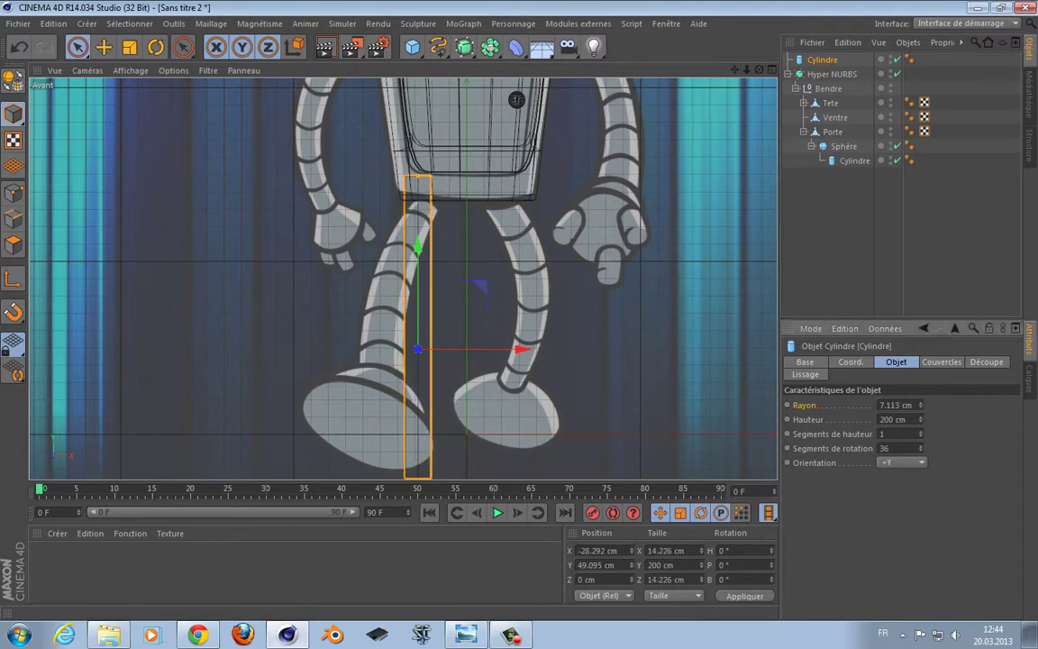
double_click(884, 404)
text(7)
key(Return)
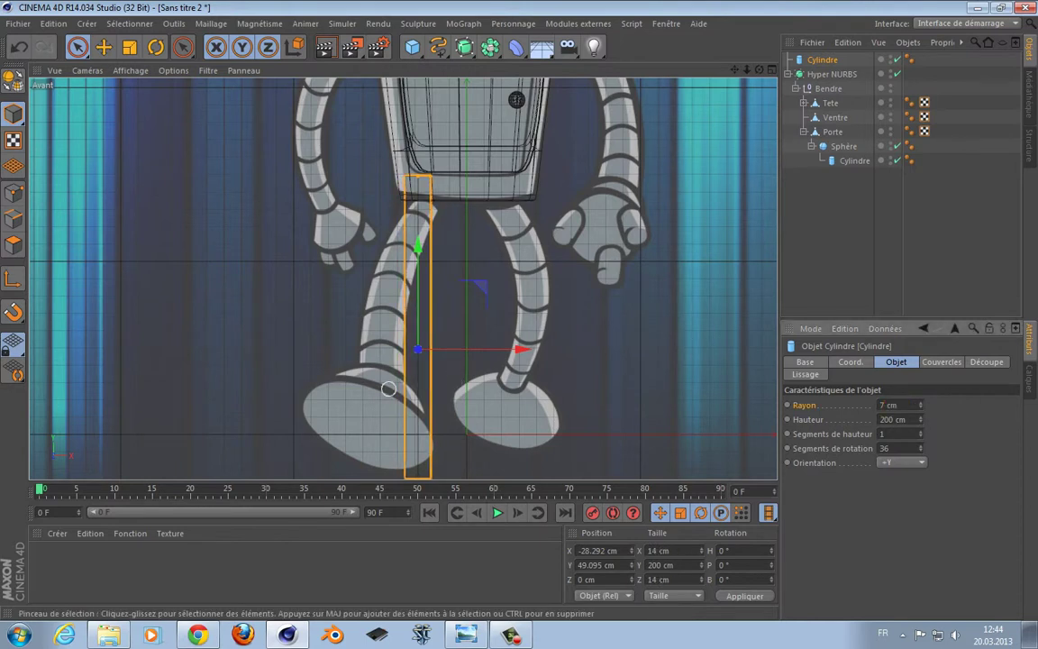
- Set the leg cylinder's height to 124 cm and centre it at about Y 83 cm so it starts inside the belly
mouse_move(419, 176)
mouse_down()
mouse_move(419, 262)
mouse_move(419, 178)
mouse_move(418, 194)
mouse_up()
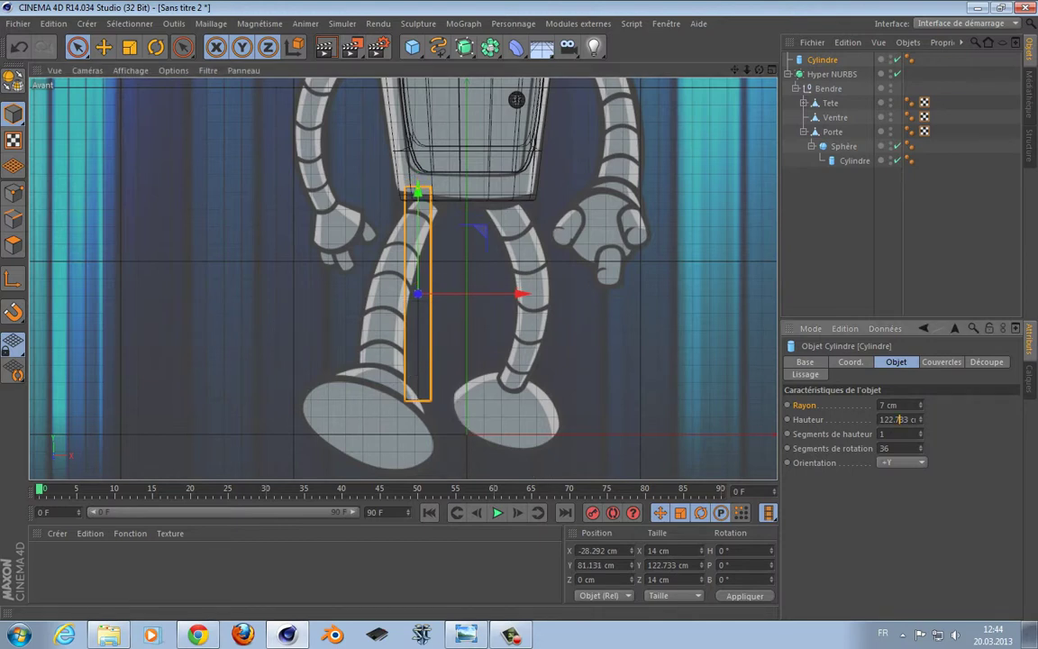
double_click(899, 419)
text(122)
key(Return)
drag(418, 191, 419, 188)
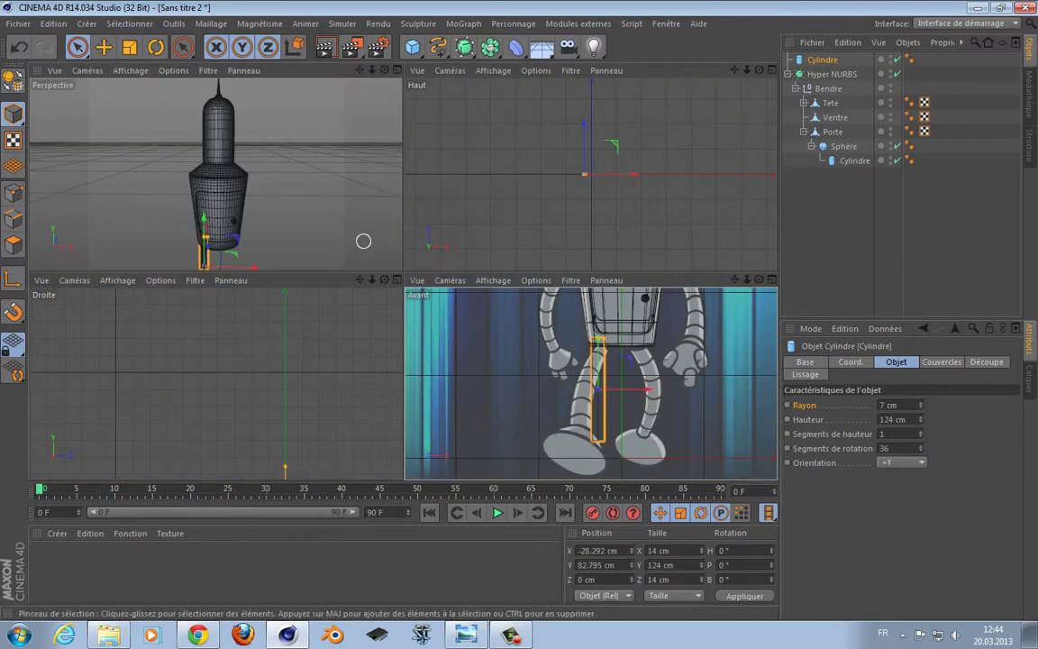
- Set the leg cylinder's rotation segments to 15
middle_click(475, 301)
alt+middle_drag(215, 174, 248, 66)
scroll(331, 123, up, 5)
alt+middle_drag(220, 197, 350, 178)
scroll(151, 201, up, 2)
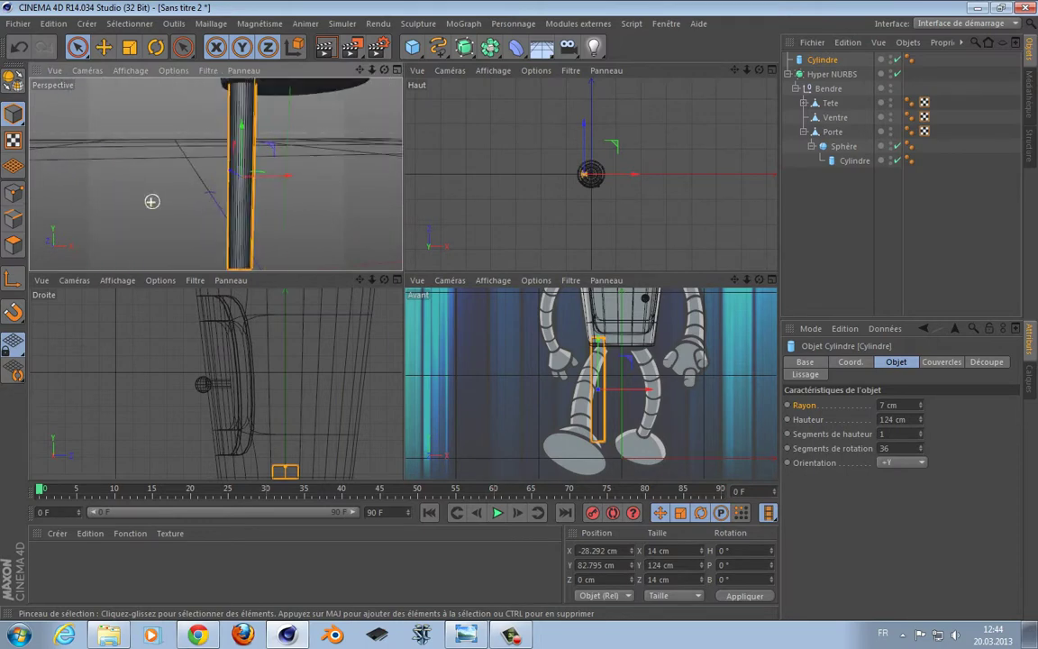
alt+middle_drag(151, 201, 178, 191)
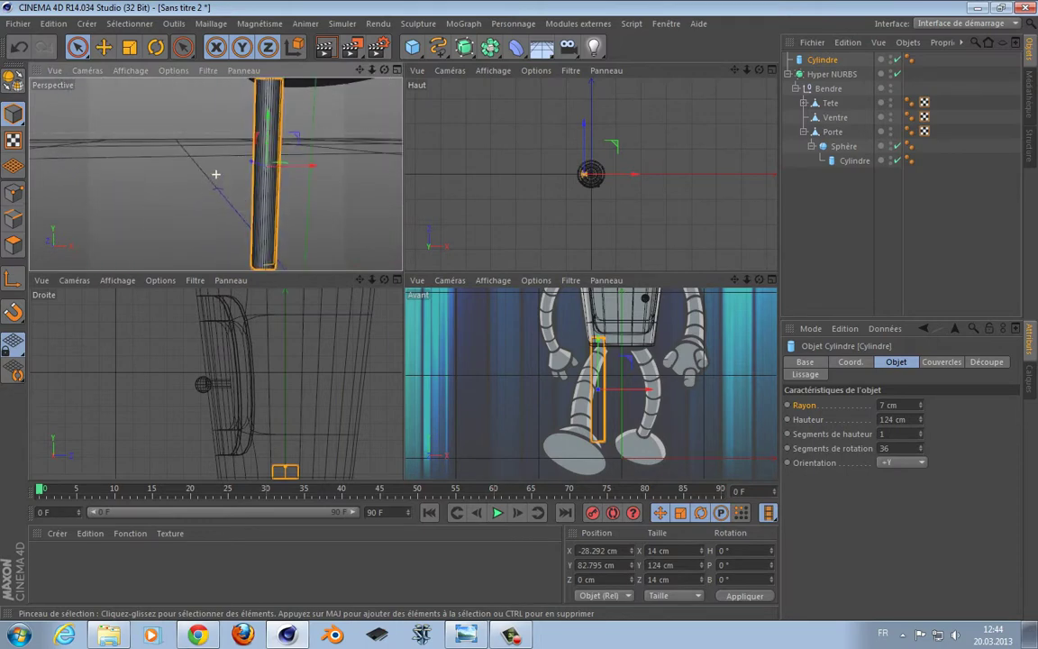
middle_click(179, 191)
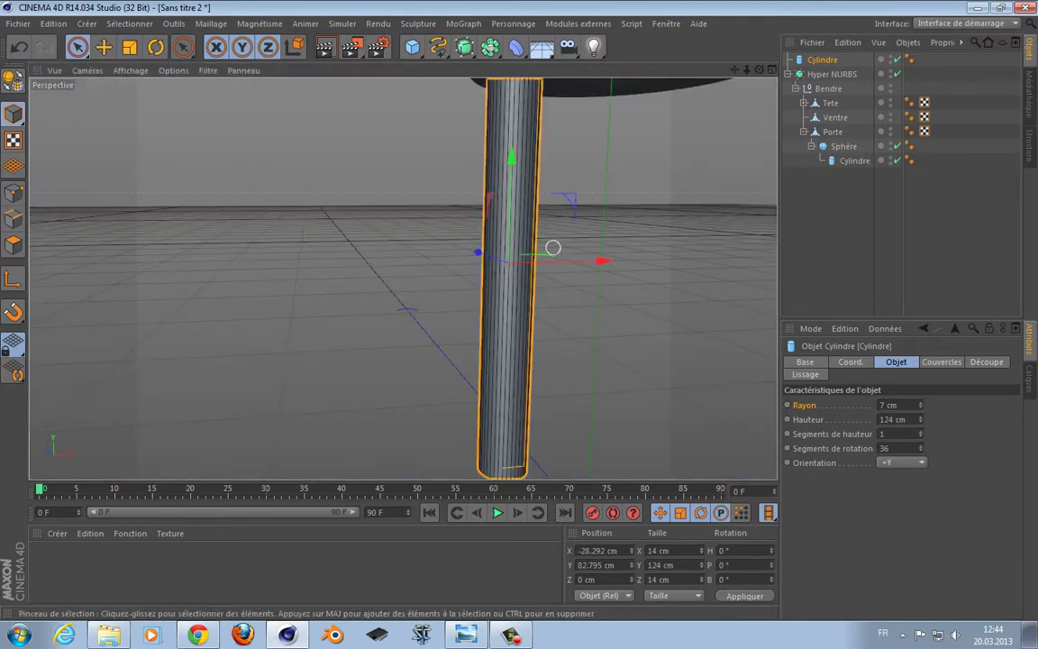
alt+middle_drag(551, 248, 537, 257)
double_click(885, 448)
text(1)
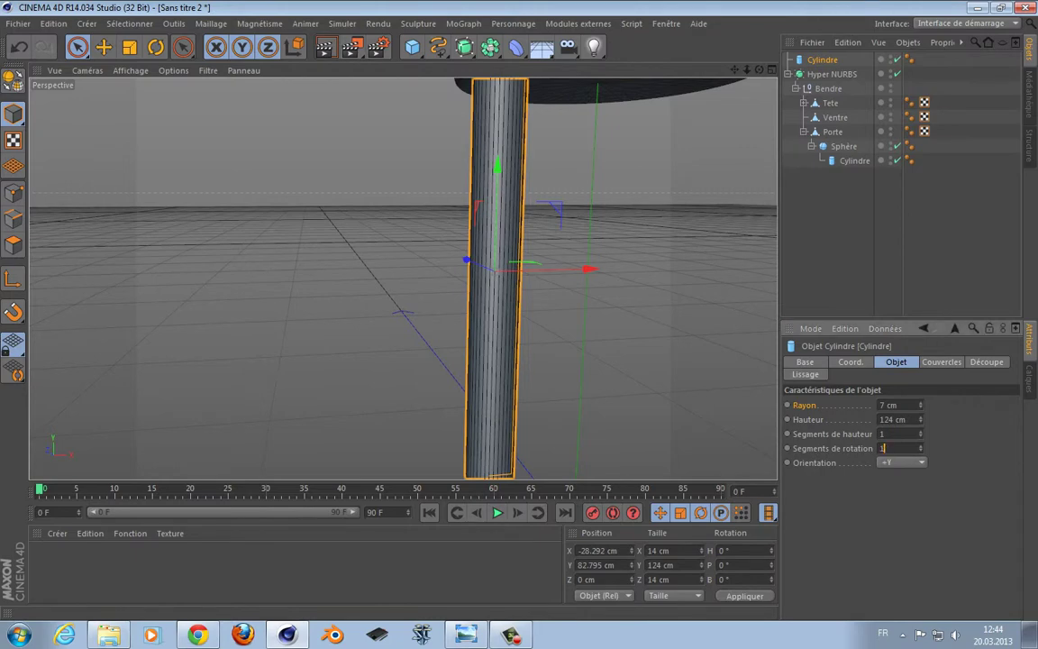
text(5)
key(Return)
- Raise the leg cylinder's height segments to 6
alt+middle_drag(593, 250, 471, 188)
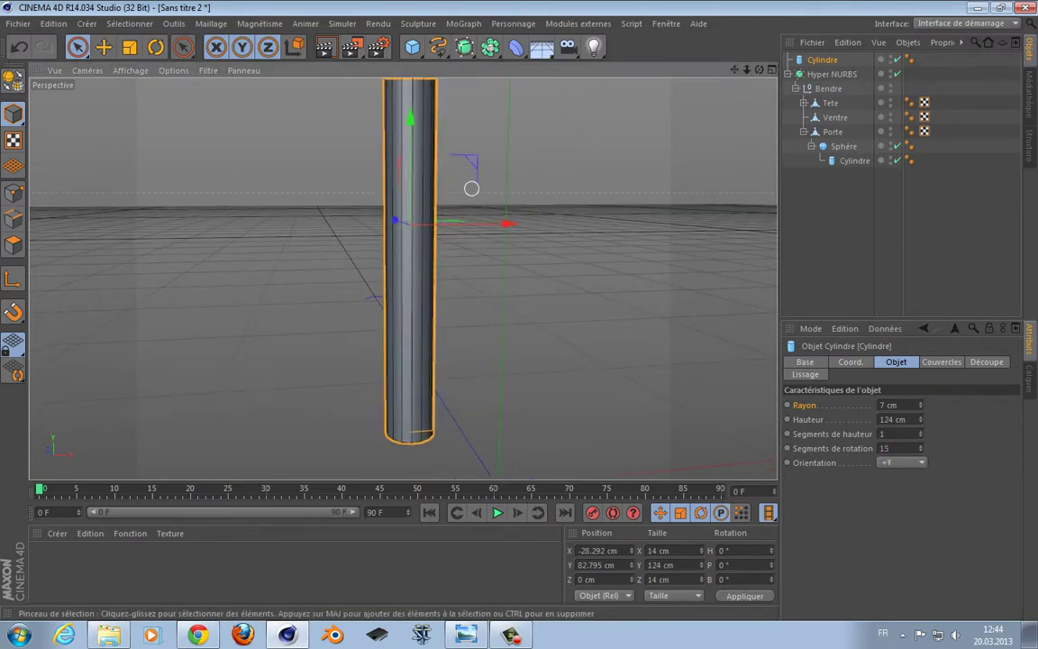
alt+drag(403, 277, 446, 309)
click(920, 432)
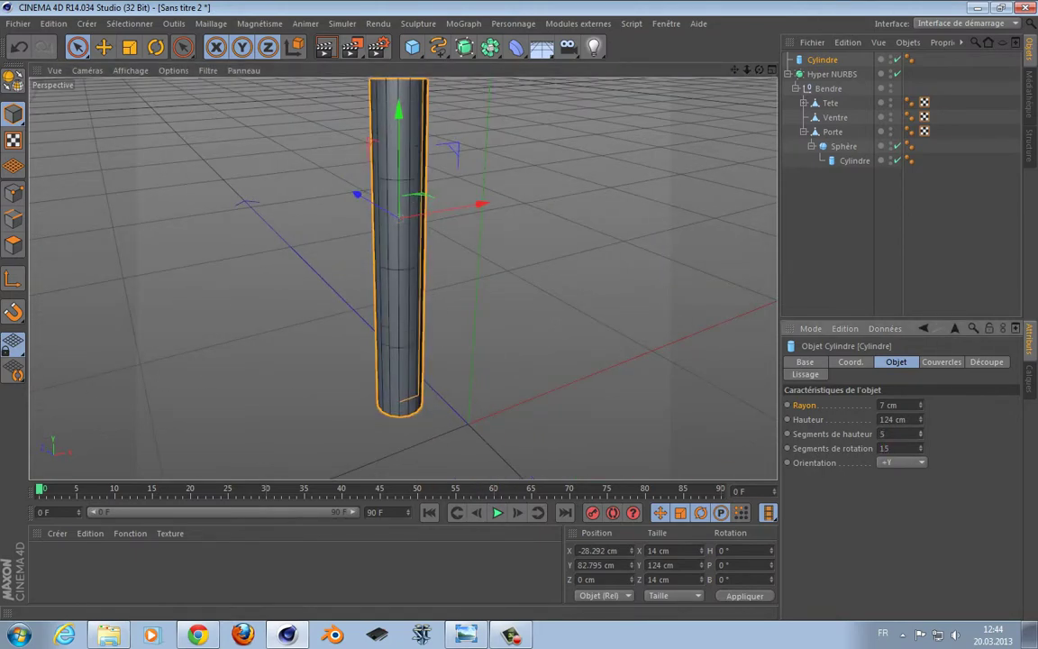
click(920, 432)
alt+drag(684, 329, 577, 244)
alt+middle_drag(555, 245, 587, 332)
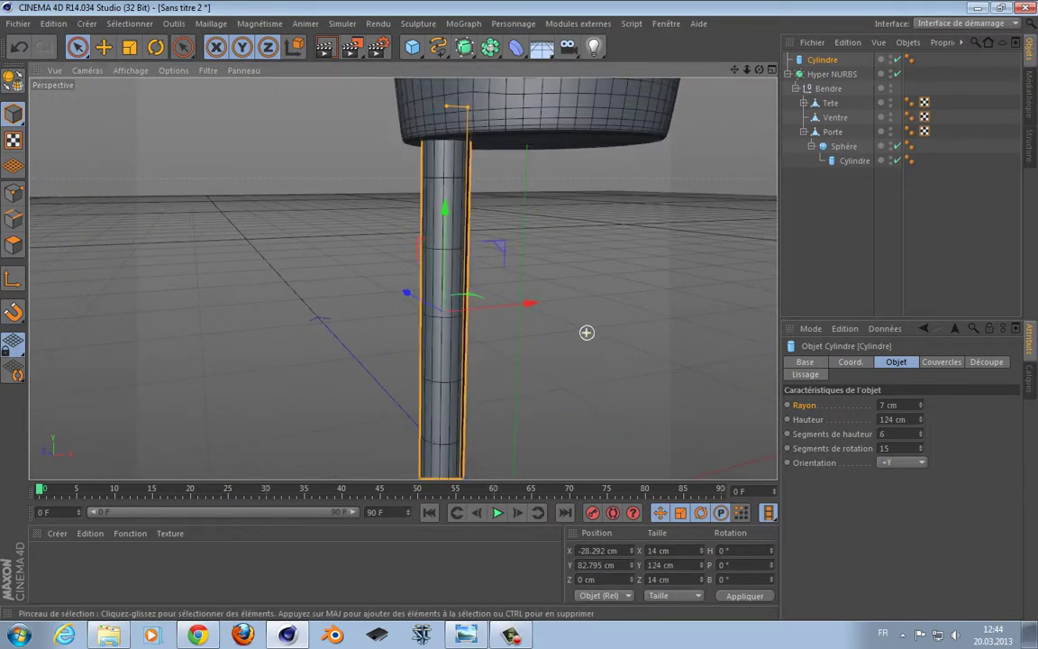
alt+middle_drag(418, 424, 403, 279)
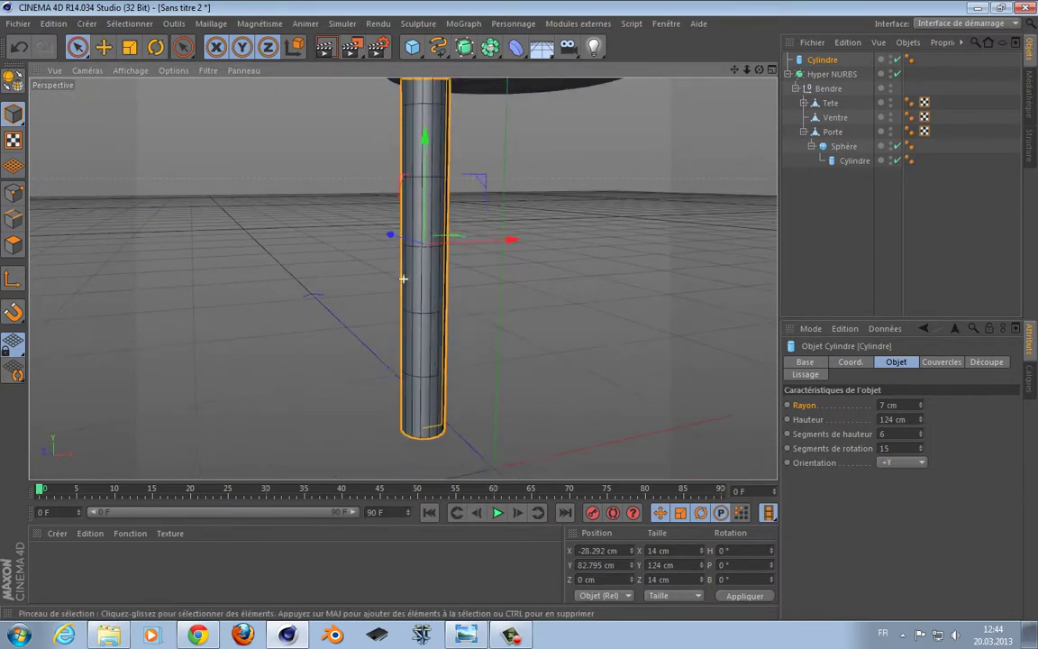
- Convert the leg cylinder to an editable polygon object and select all of its points in the front view
middle_click(561, 304)
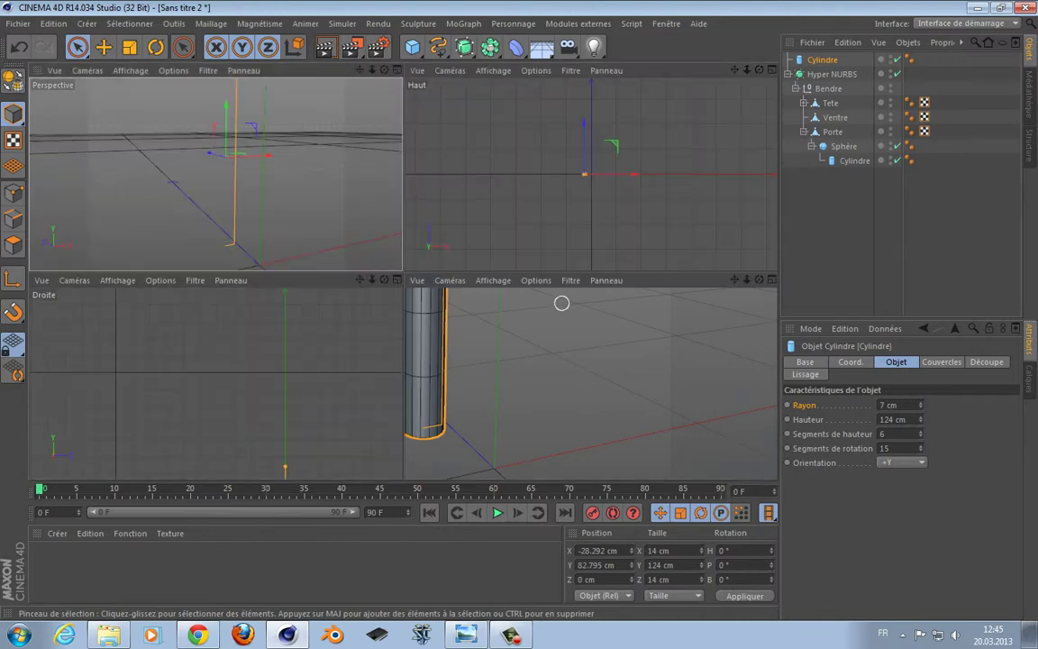
middle_click(599, 316)
scroll(600, 317, up, 2)
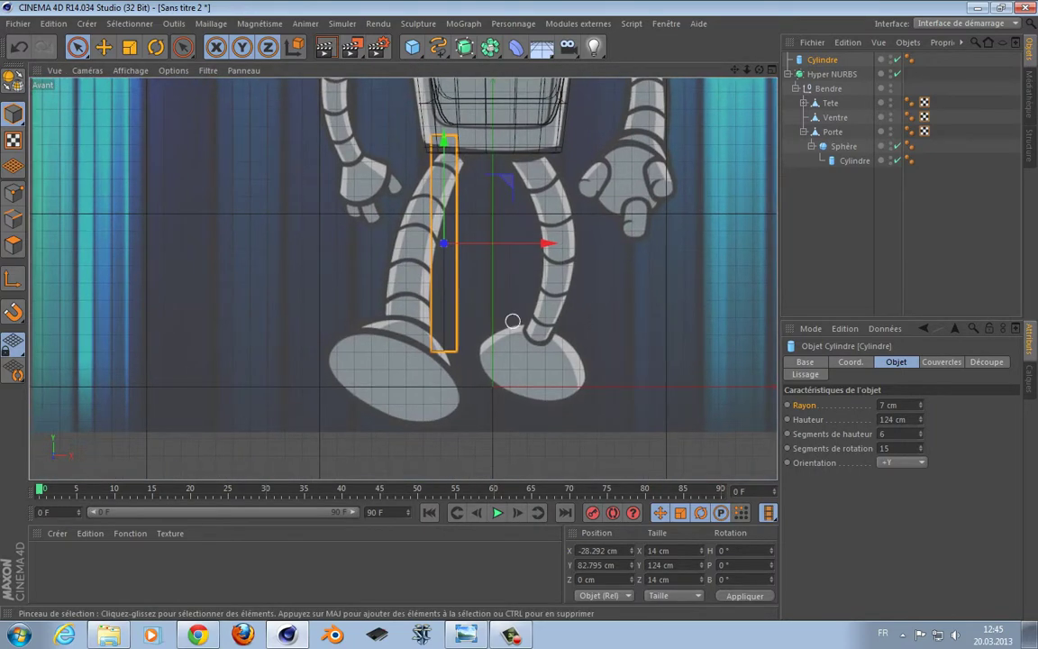
key(c)
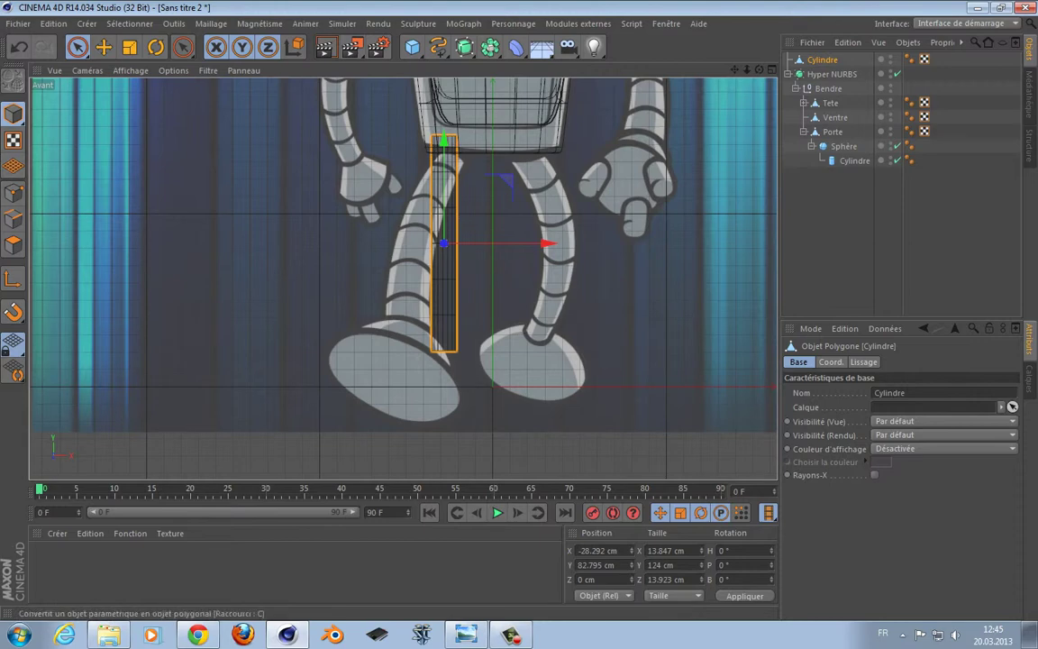
click(14, 192)
key(ctrl+a)
right_click(336, 210)
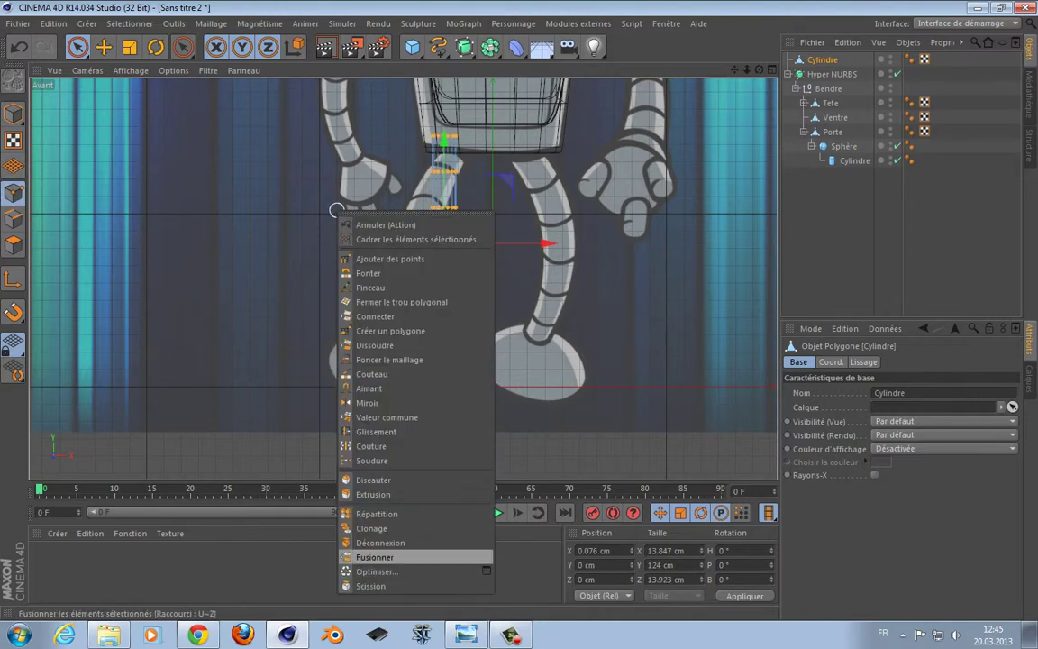
key(Escape)
scroll(343, 370, up, 3)
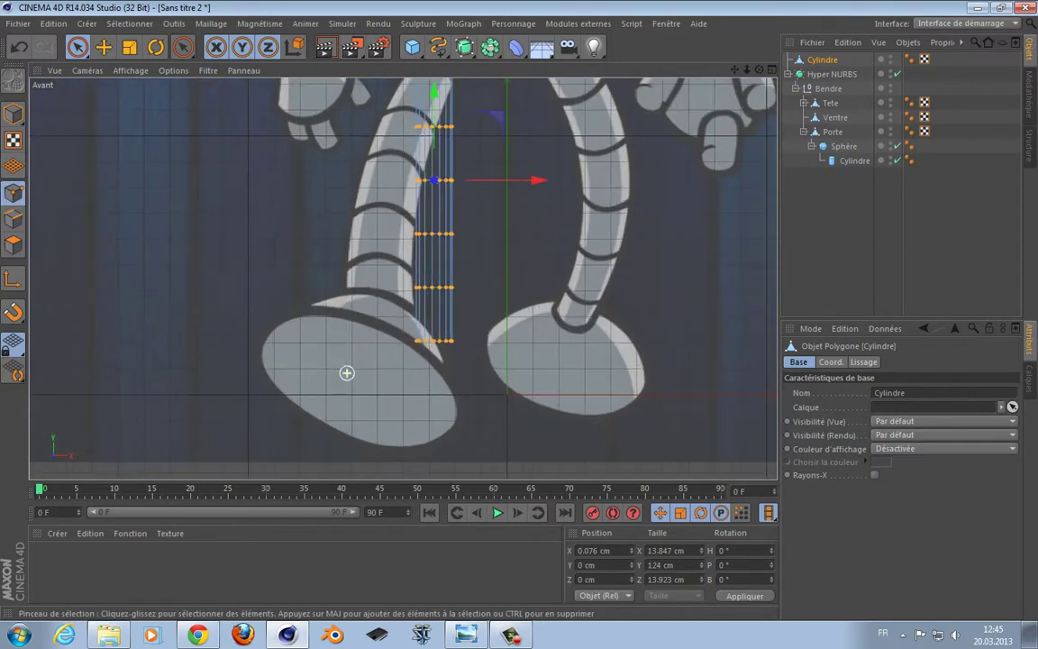
- Rename the new polygon cylinder as Pied
double_click(823, 60)
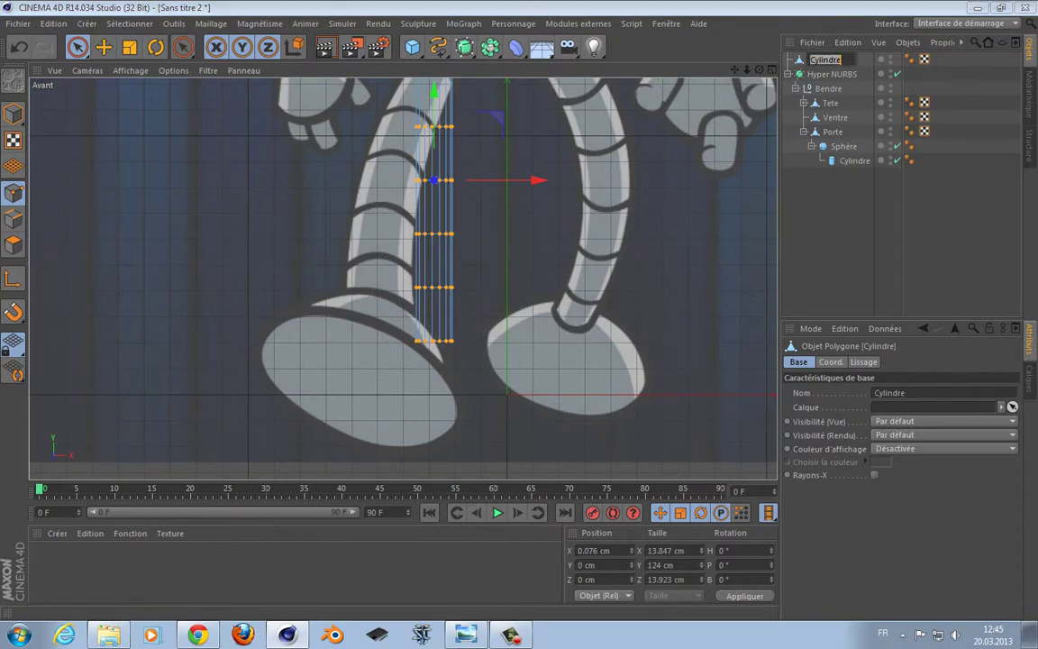
text(Pied)
key(Return)
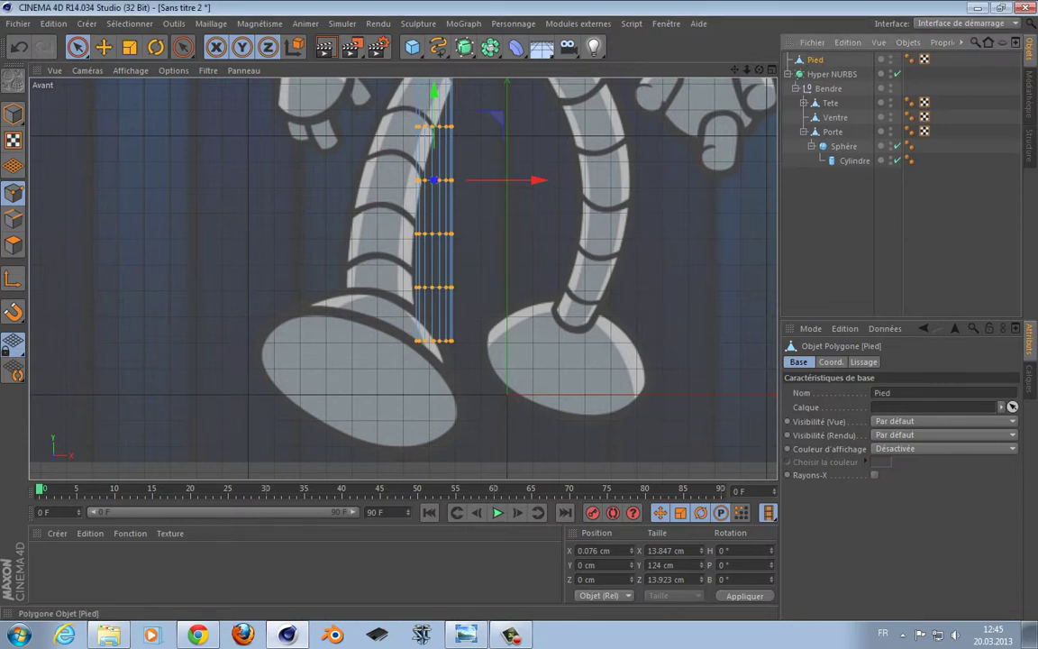
- Place the Pied object under Bendre in the object hierarchy, as the last child below Porte
drag(814, 59, 819, 187)
click(804, 117)
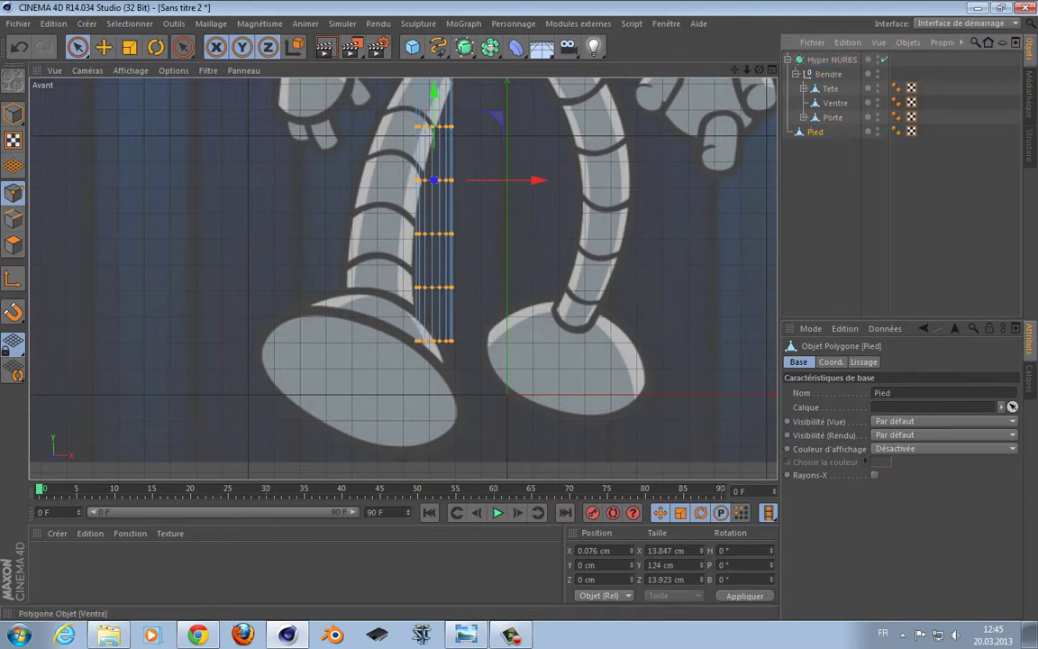
click(796, 74)
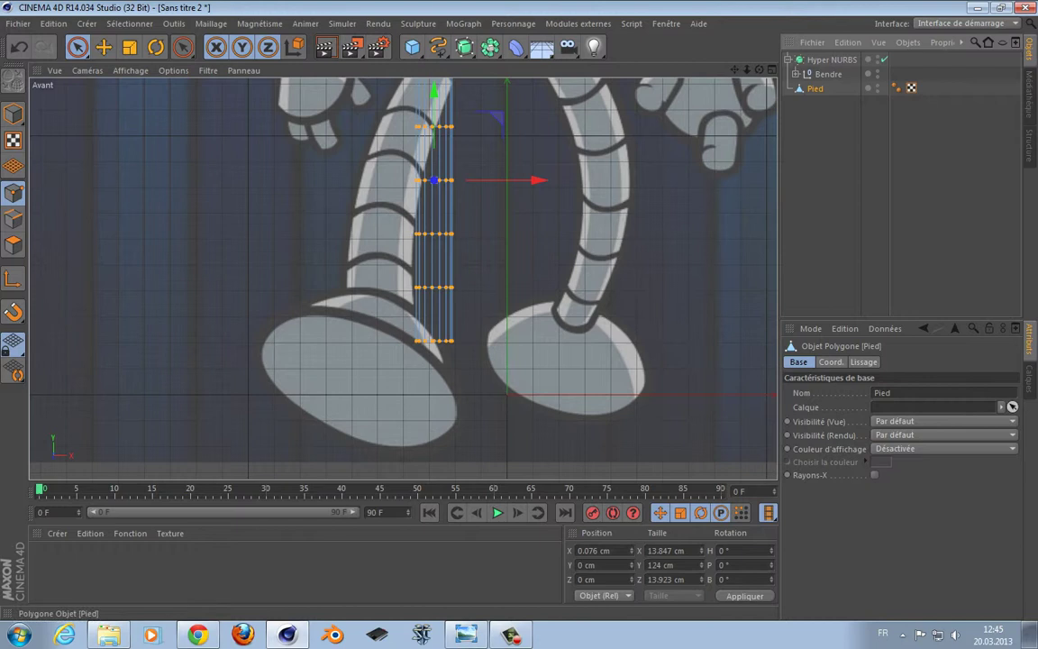
key(ctrl+z)
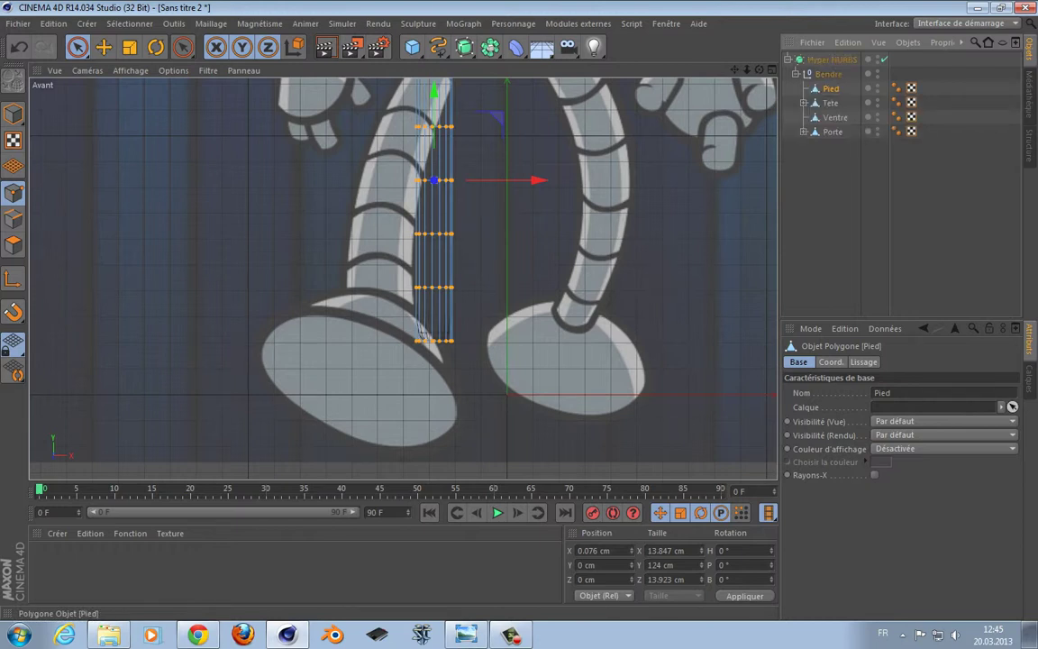
key(ctrl+z)
- Select the bottom cap polygons of Pied with the rectangle selection and extrude them downward by 20.6 cm
click(13, 244)
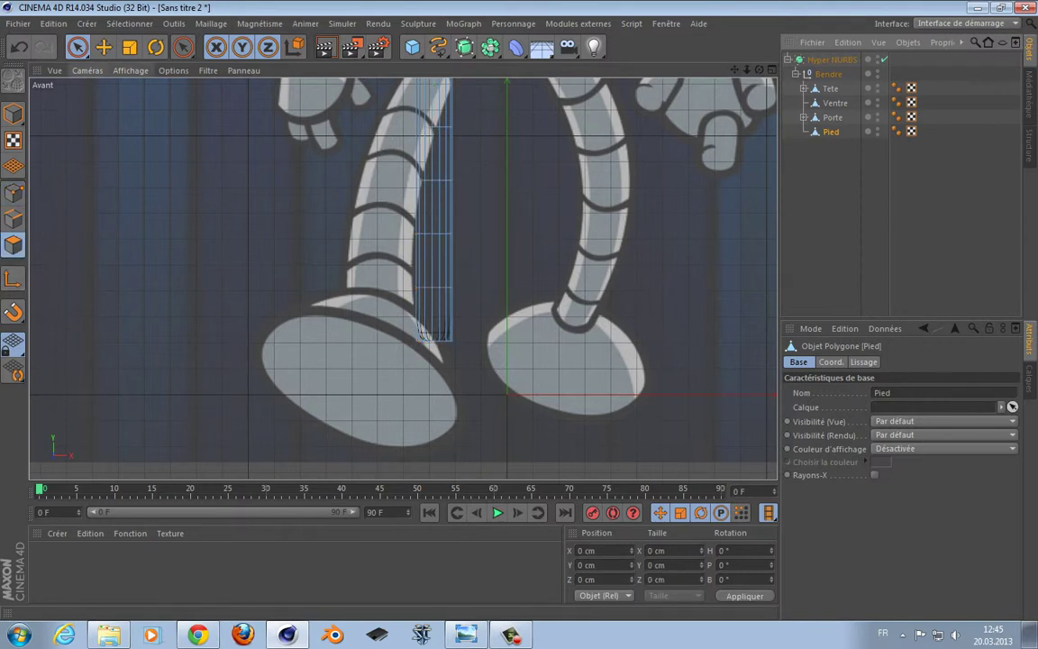
click(78, 47)
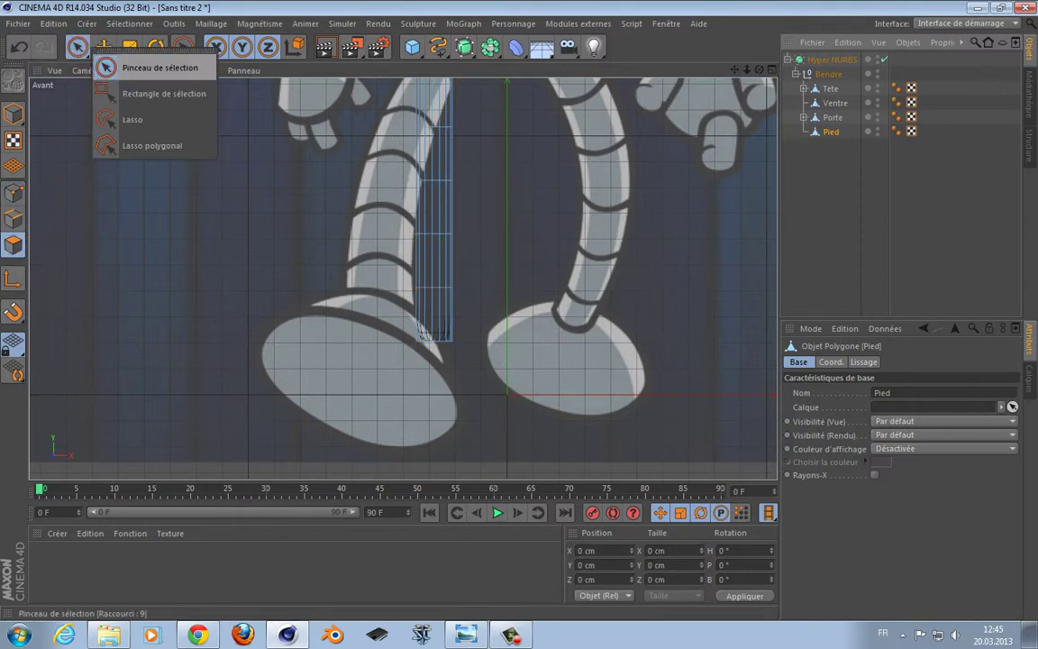
click(158, 94)
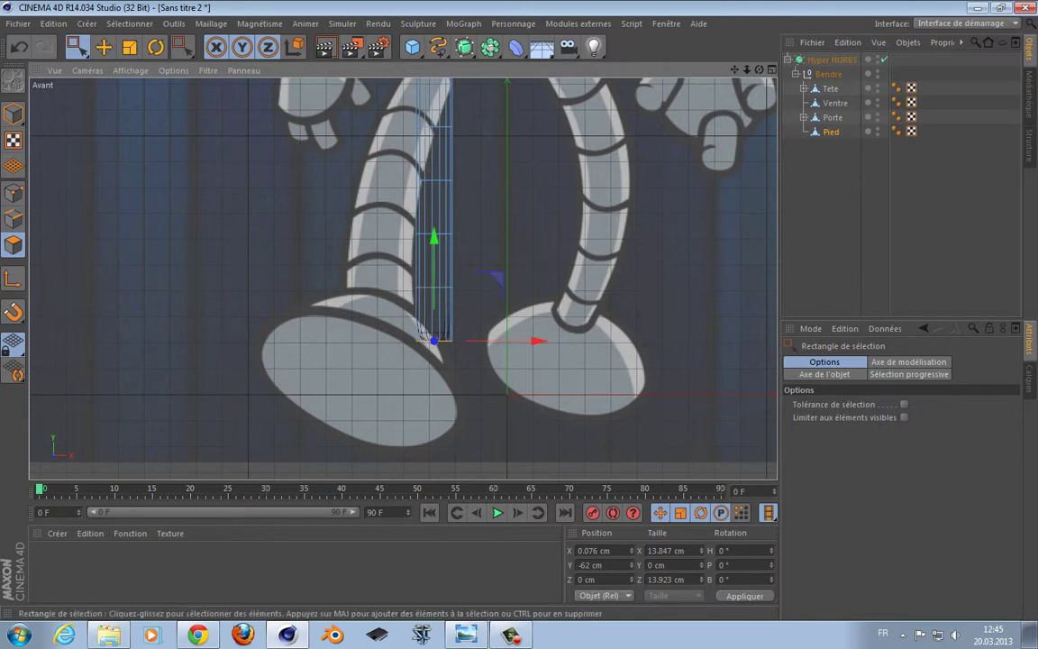
key(d)
drag(504, 361, 524, 361)
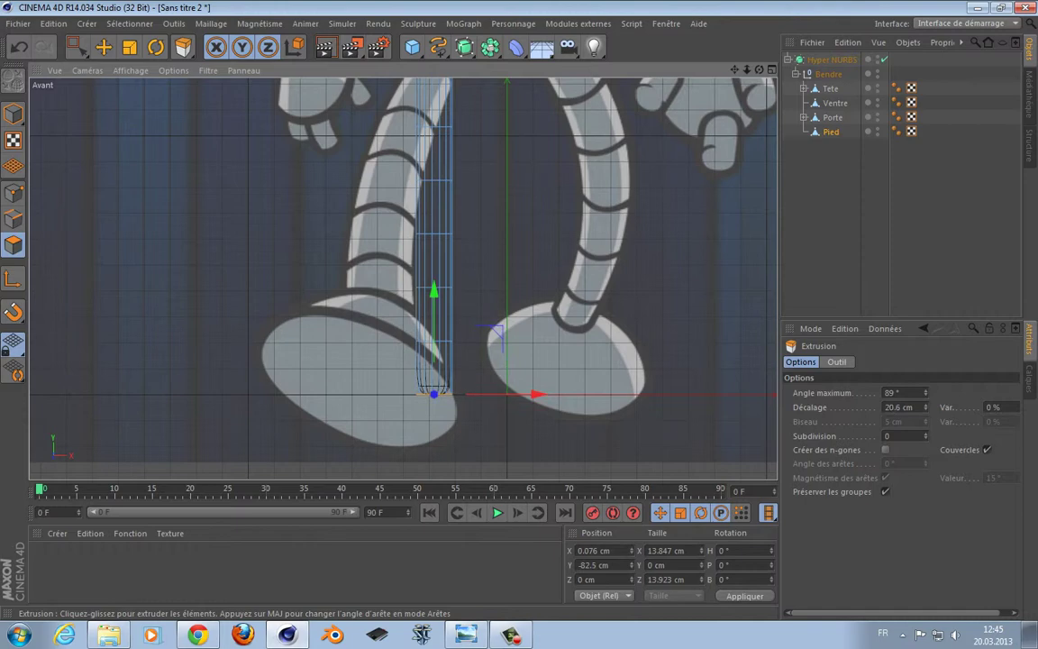
- Scale the extruded bottom cap of Pied outward in X and Z to about 66 cm wide, leaving the Y axis locked
scroll(378, 413, up, 4)
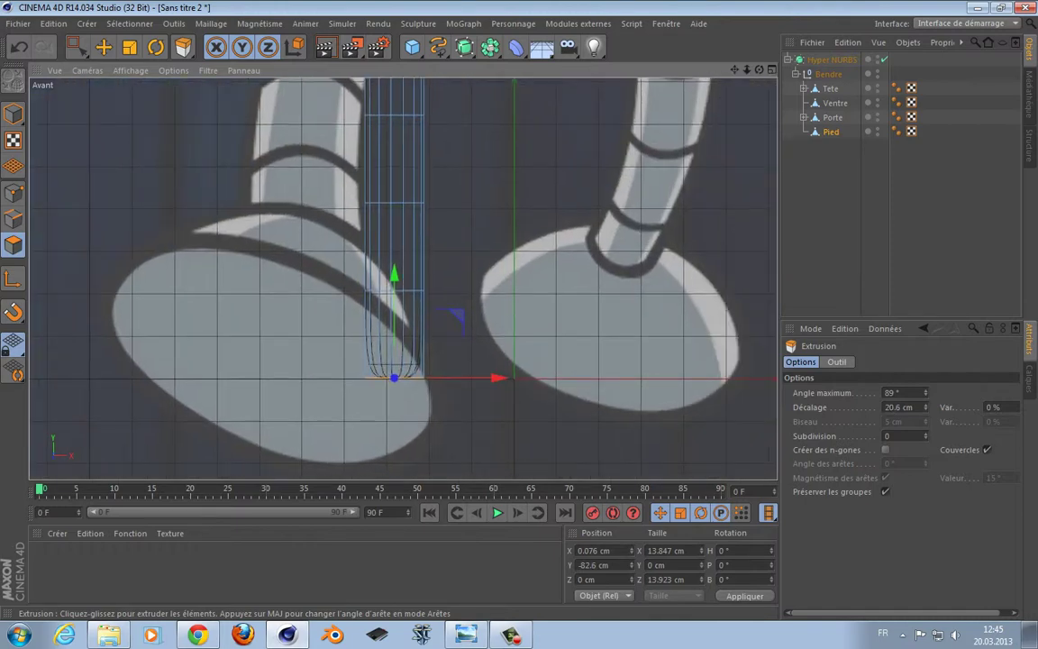
scroll(232, 275, down, 3)
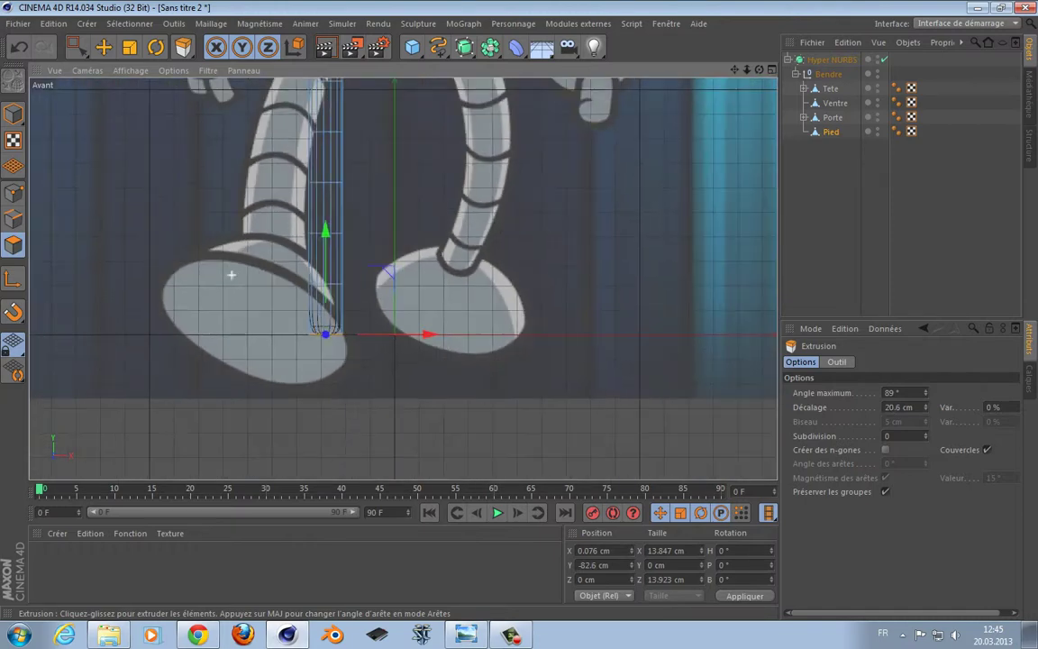
scroll(241, 281, up, 1)
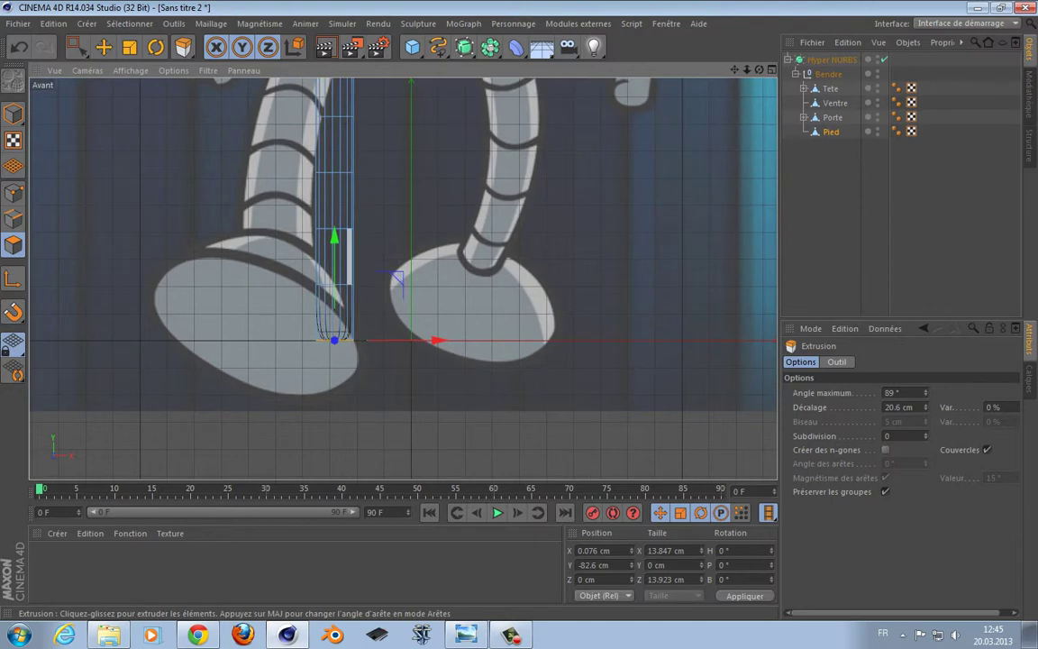
key(t)
drag(450, 342, 811, 341)
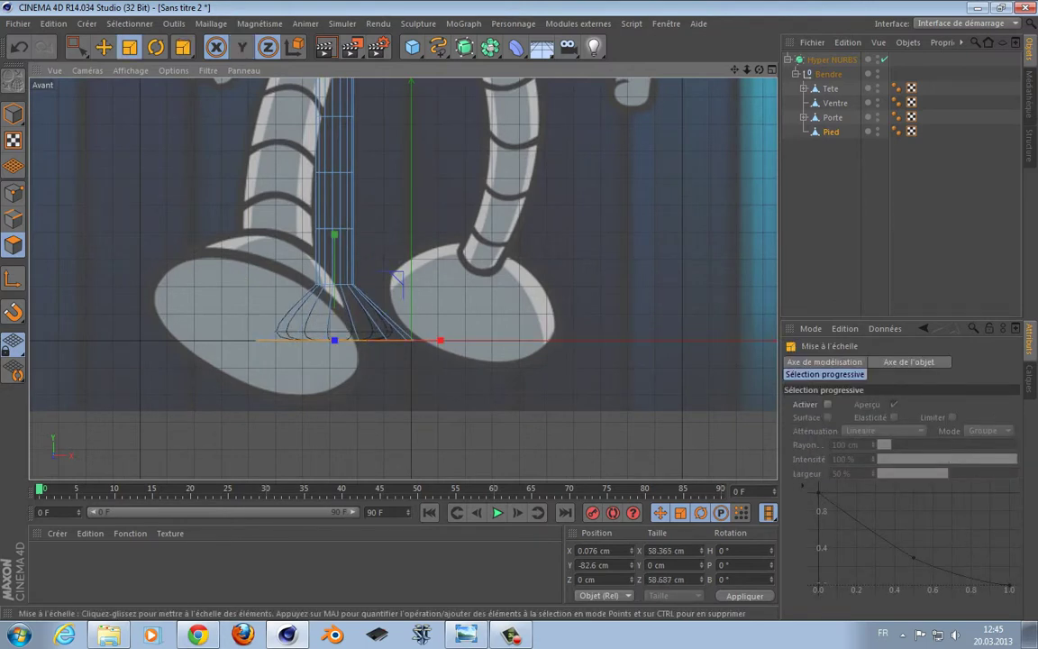
mouse_move(439, 341)
mouse_down()
mouse_move(463, 341)
mouse_move(454, 341)
mouse_up()
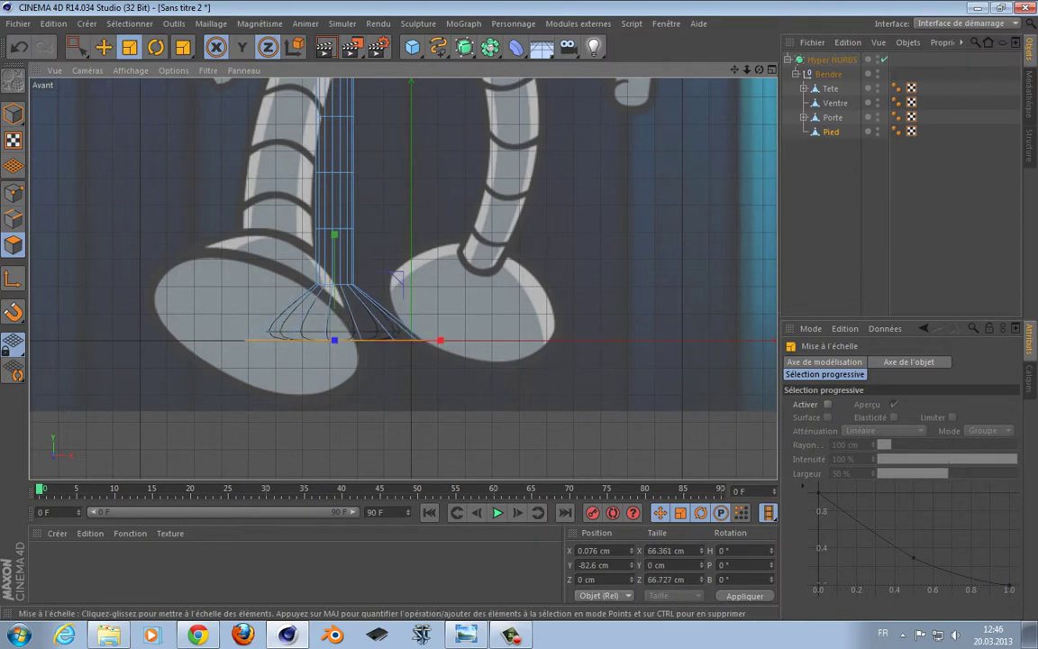
- Clear the selection and cut a loop around Pied's flared section with the Knife at a 50% offset
key(space)
drag(203, 277, 227, 296)
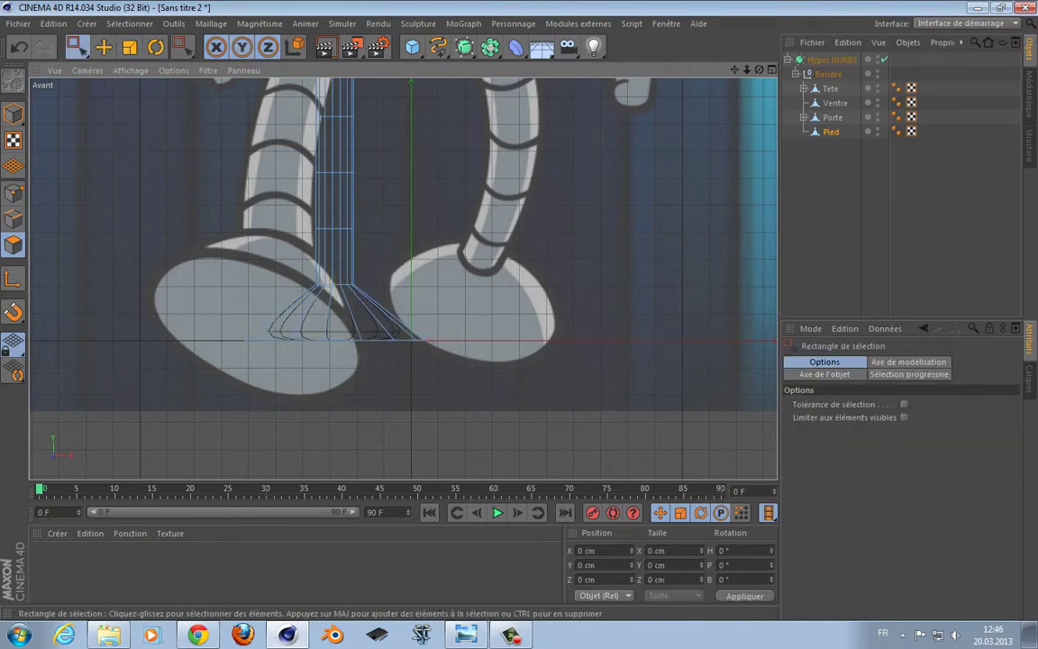
key(k)
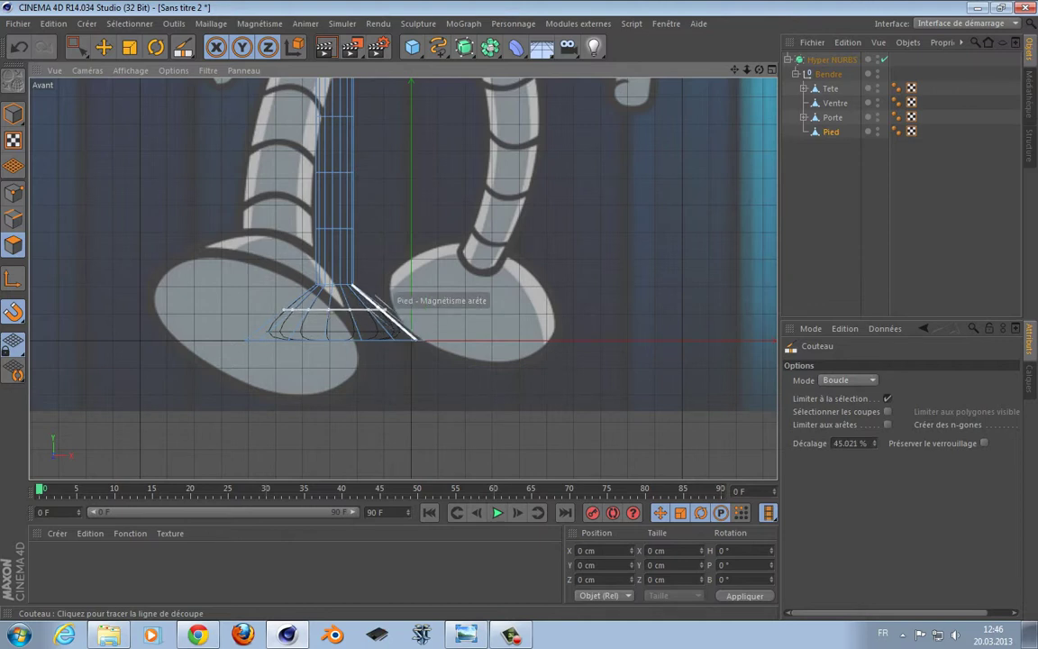
click(373, 301)
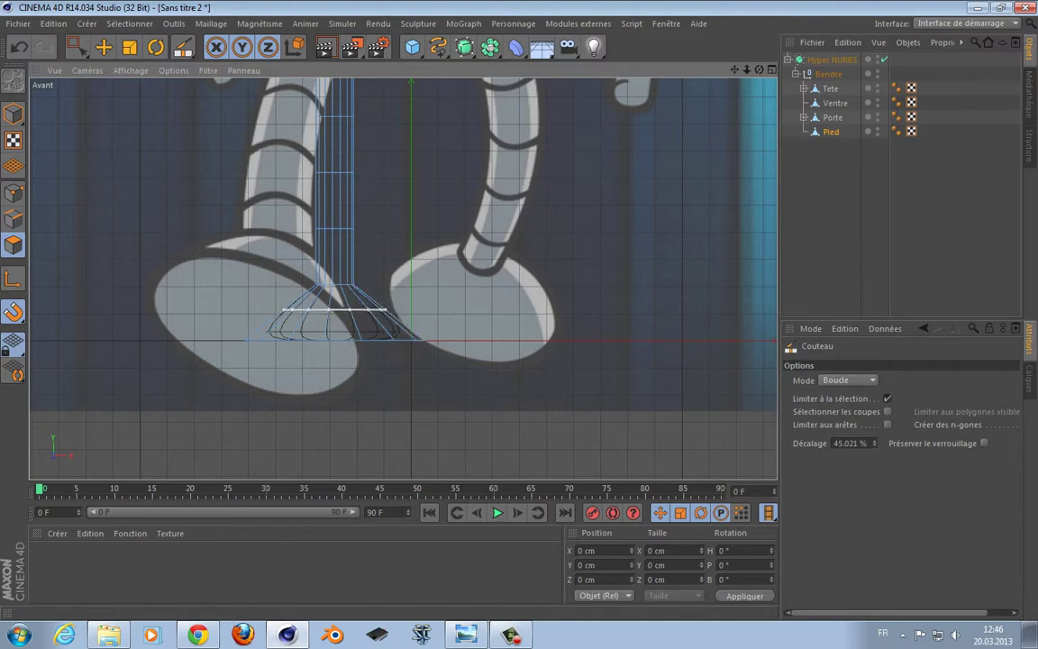
drag(861, 443, 835, 444)
text(50)
key(Return)
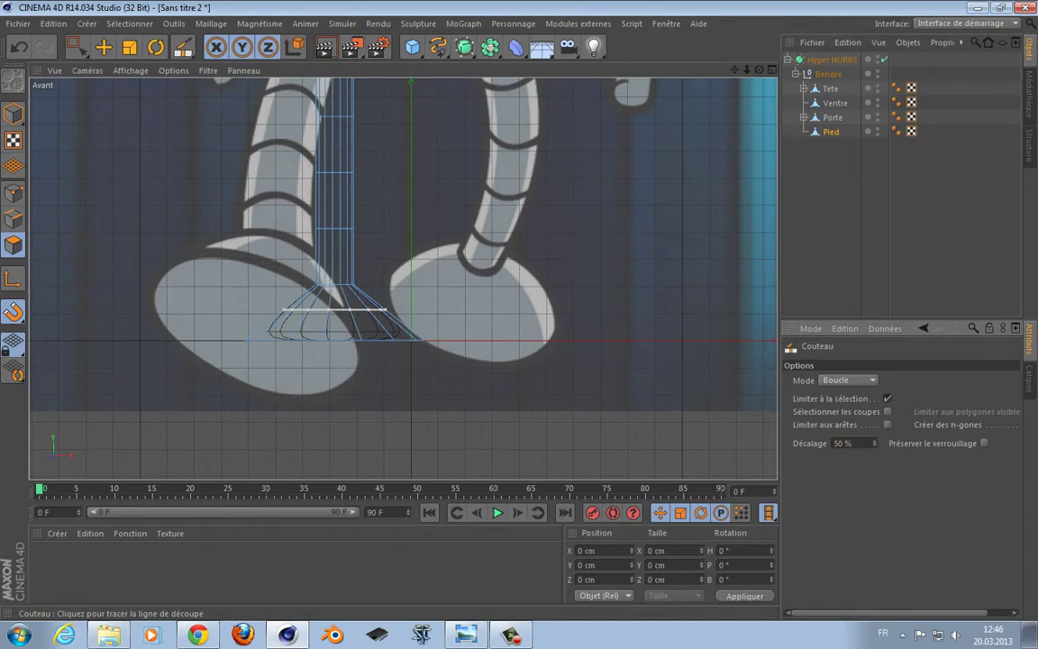
click(388, 311)
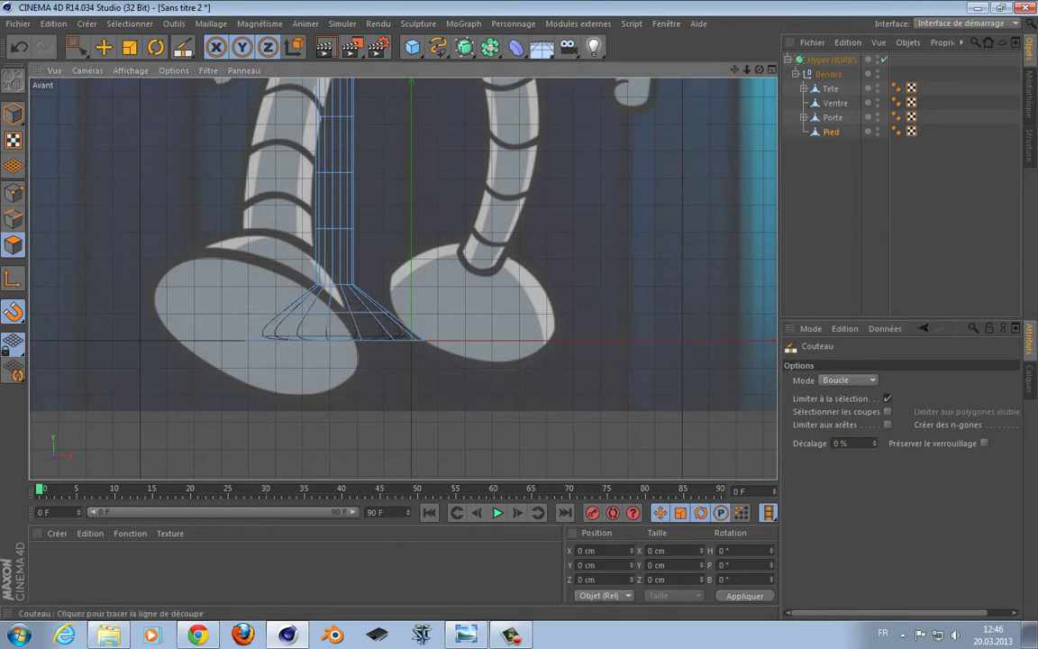
- Select the new middle edge loop of the flare and scale it outward in X and Z to about 48 cm wide
key(l)
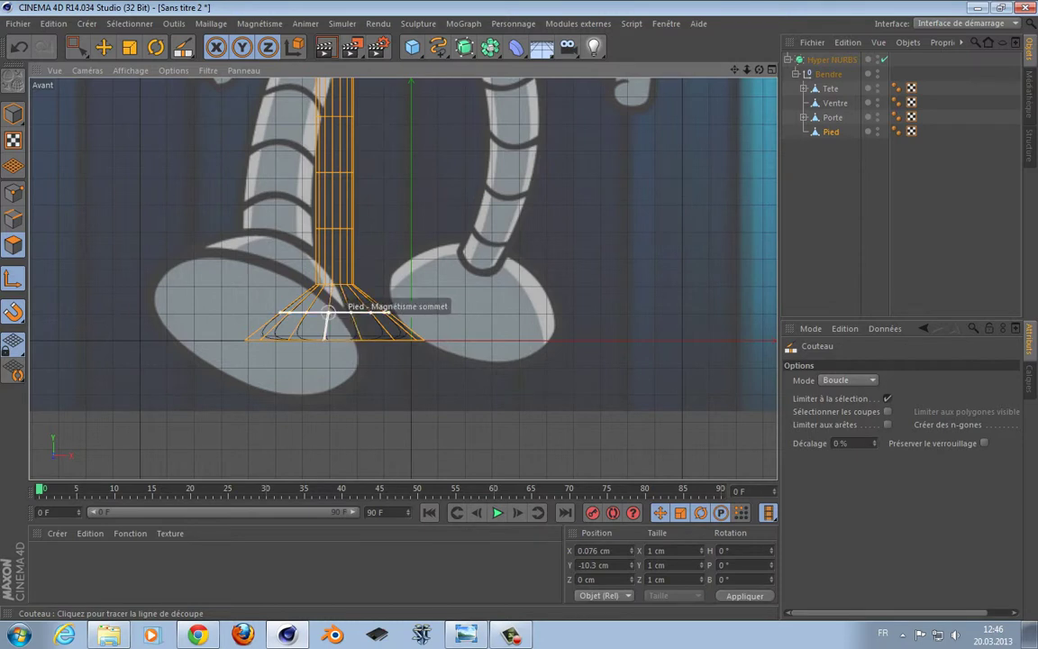
click(13, 219)
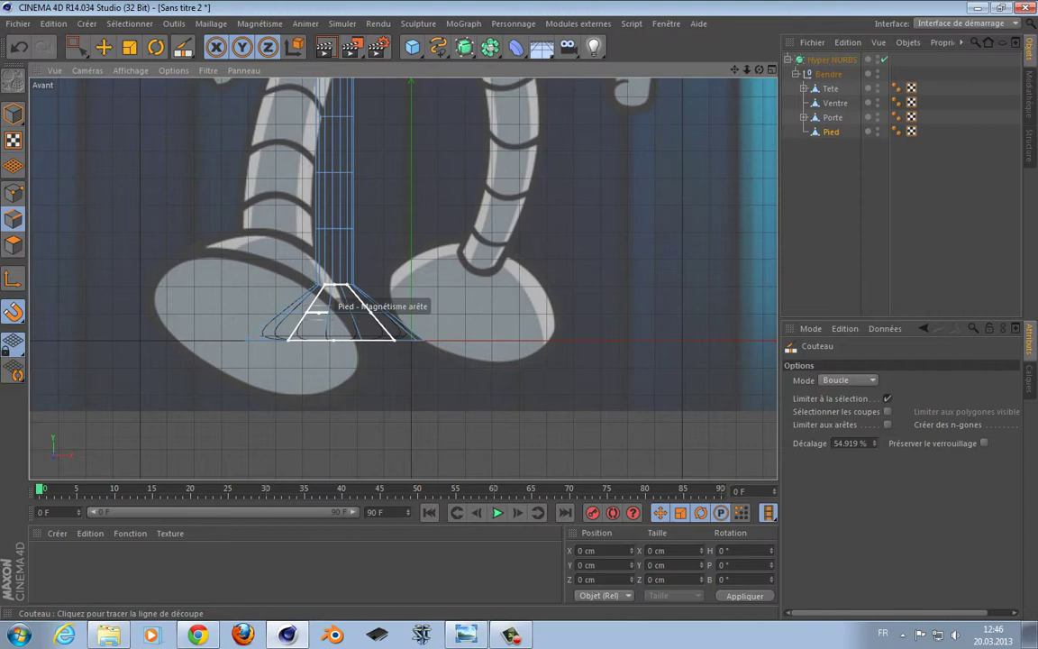
click(318, 313)
key(u)
key(l)
click(318, 313)
key(t)
drag(397, 312, 419, 312)
alt+middle_drag(419, 312, 477, 300)
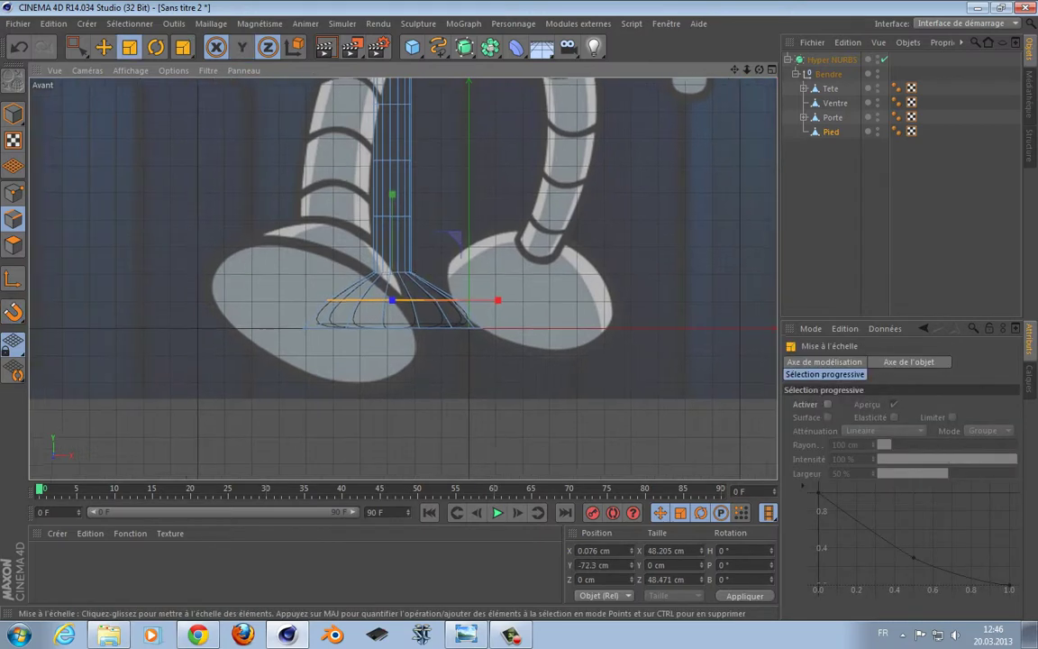
- Select the bottom rim edge loop of Pied and bevel it with 0 subdivisions and an inner offset of about 2.7 cm
scroll(427, 311, up, 3)
key(0)
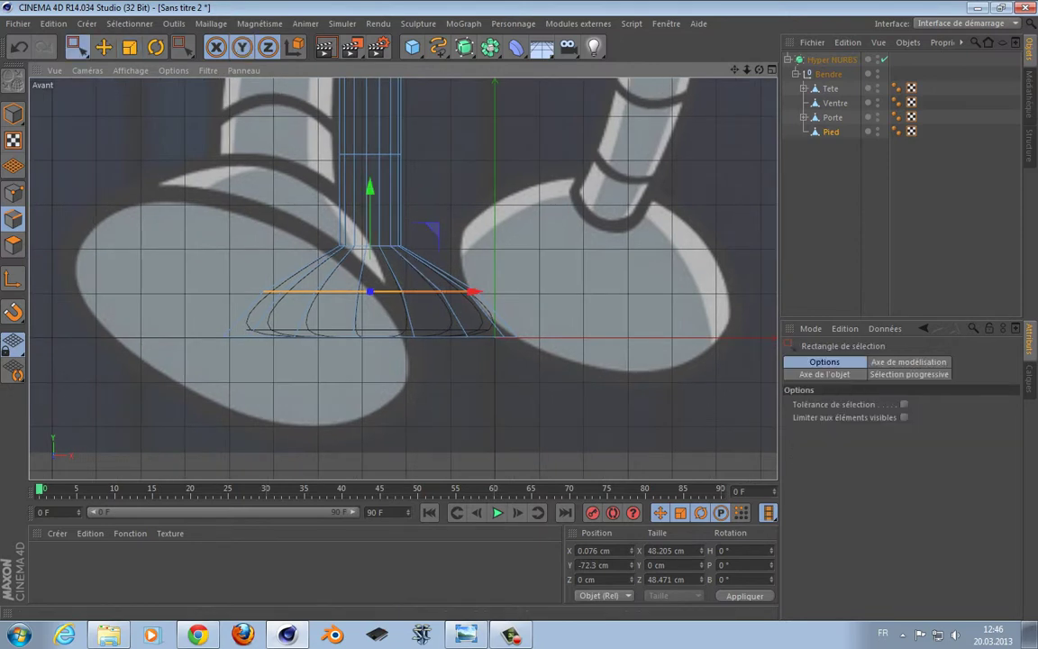
click(216, 243)
key(u)
key(l)
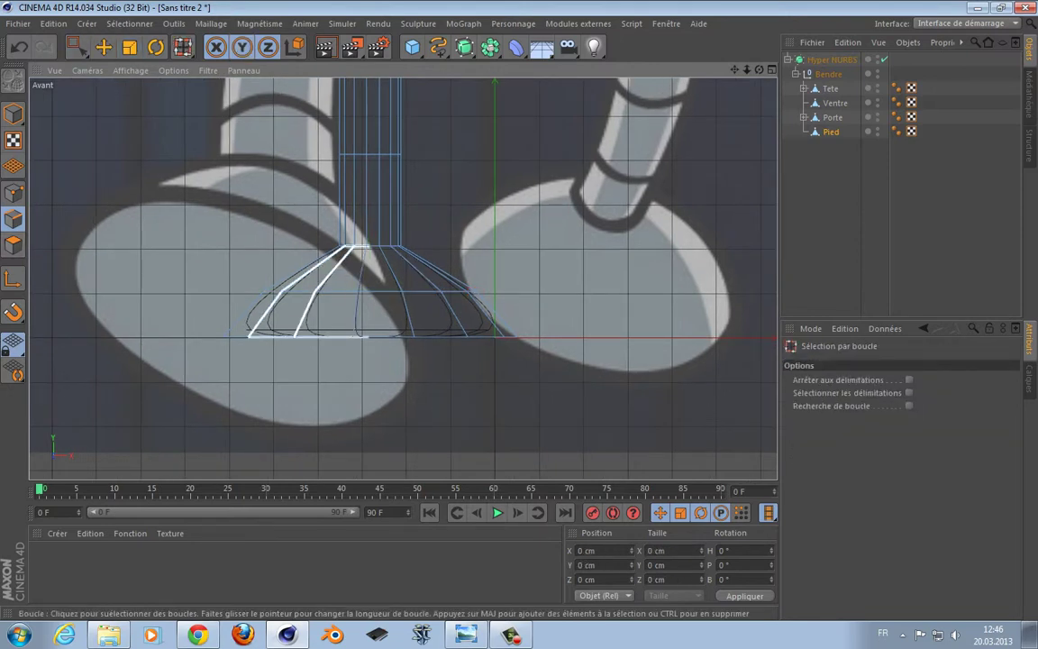
click(289, 337)
key(m)
key(s)
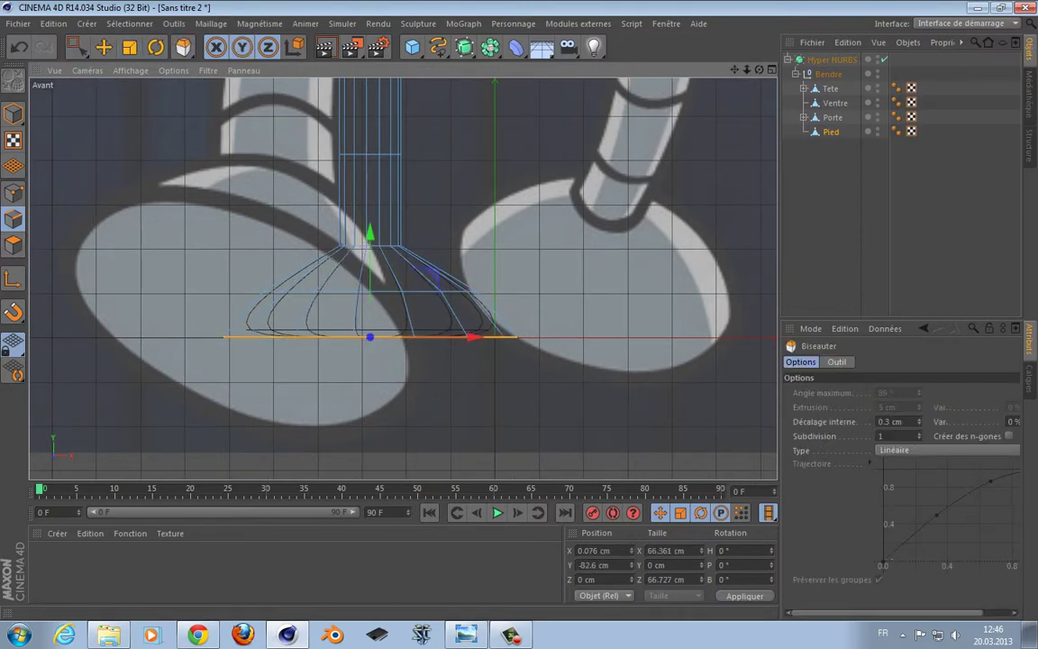
click(919, 439)
drag(541, 379, 576, 379)
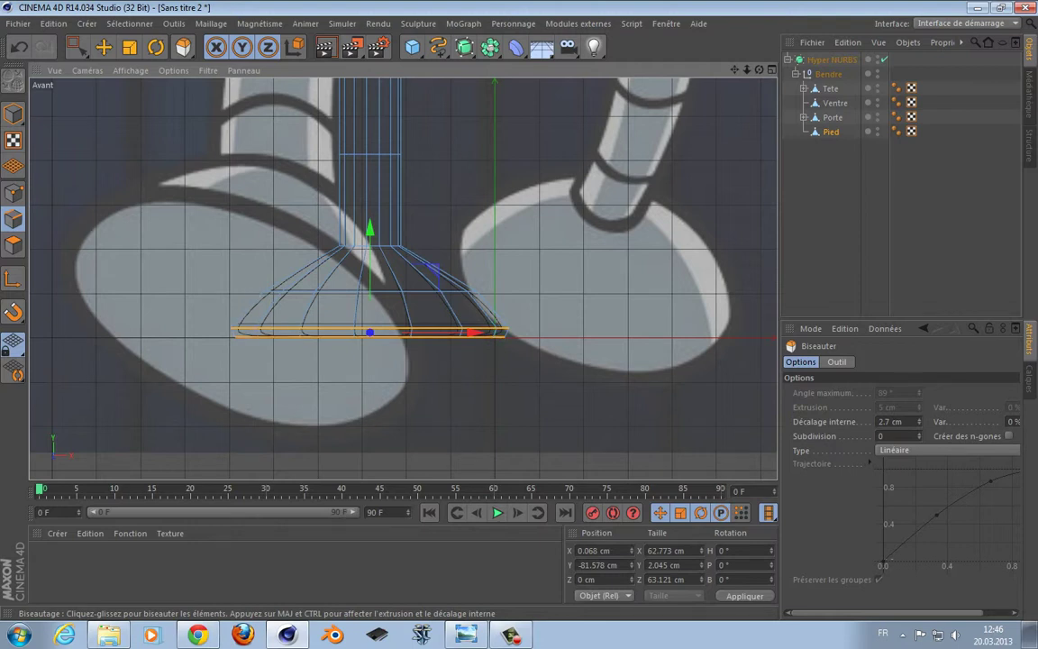
- Select the upper edge loop of the beveled rim and scale it inward in X and Z to about 60.4 cm wide
key(u)
key(l)
click(243, 328)
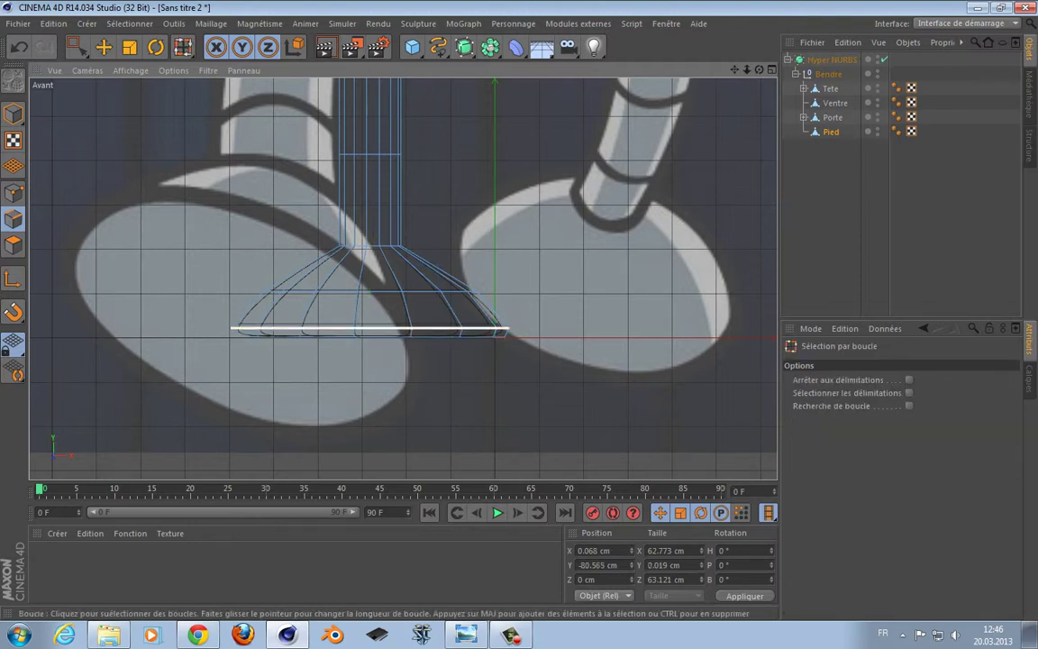
key(t)
drag(435, 328, 429, 328)
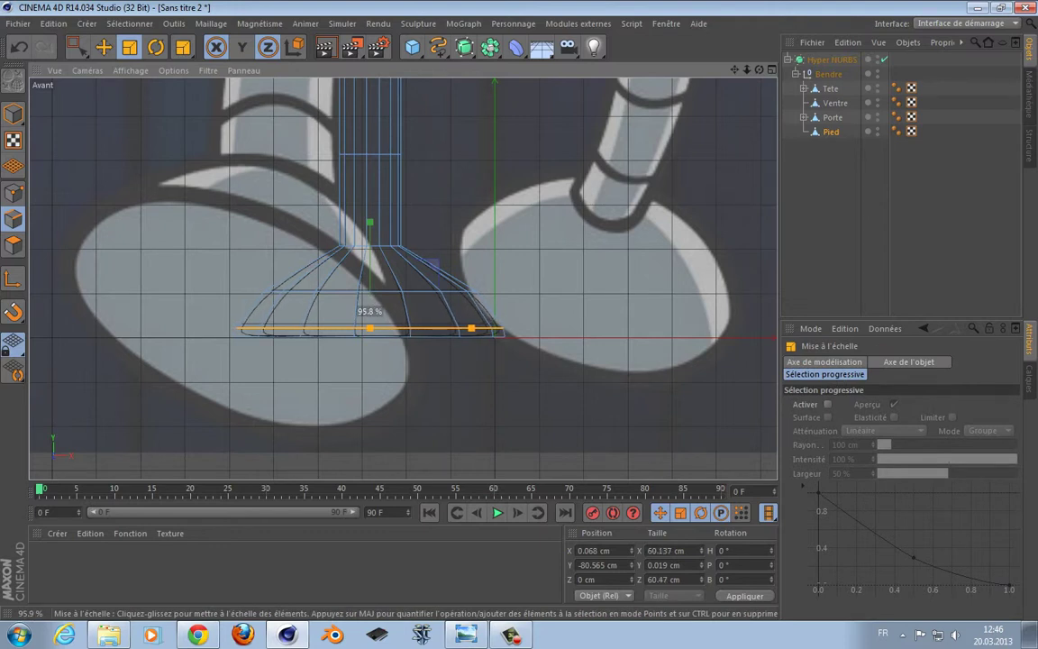
drag(229, 332, 232, 332)
alt+middle_drag(402, 269, 405, 284)
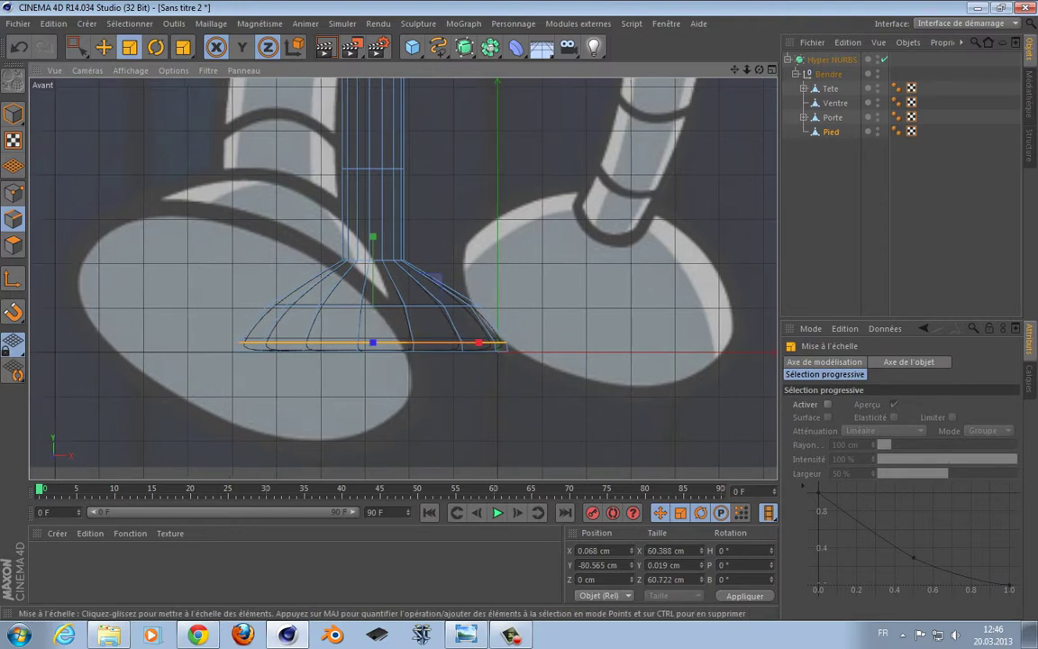
- Clear the selection and cut an edge loop halfway between the leg's lower end and the flare's middle loop
key(space)
drag(559, 338, 588, 371)
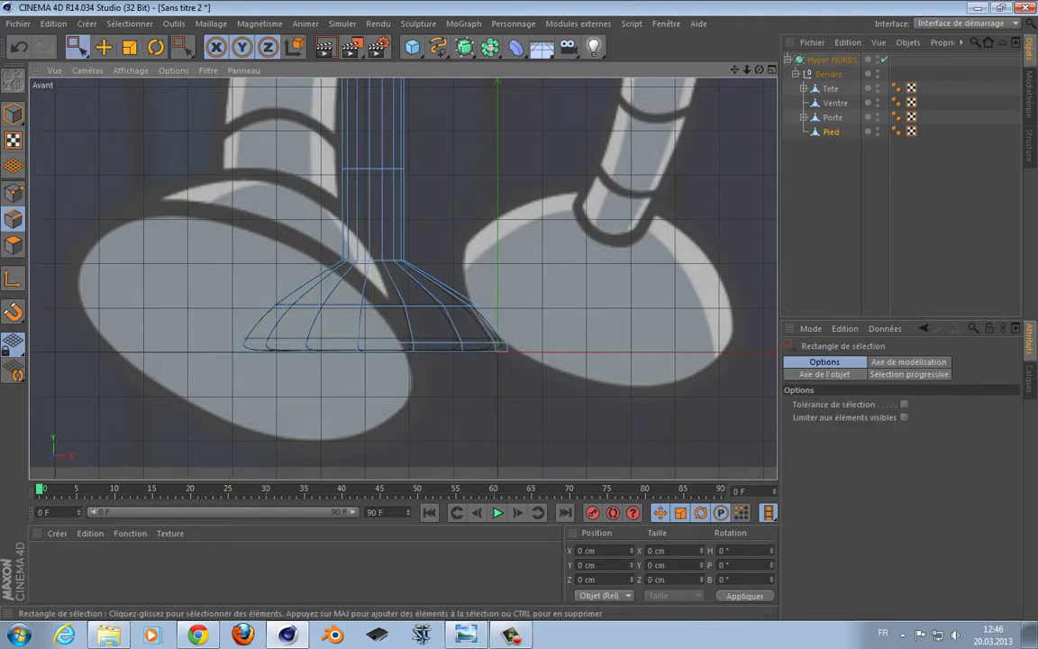
key(k)
key(l)
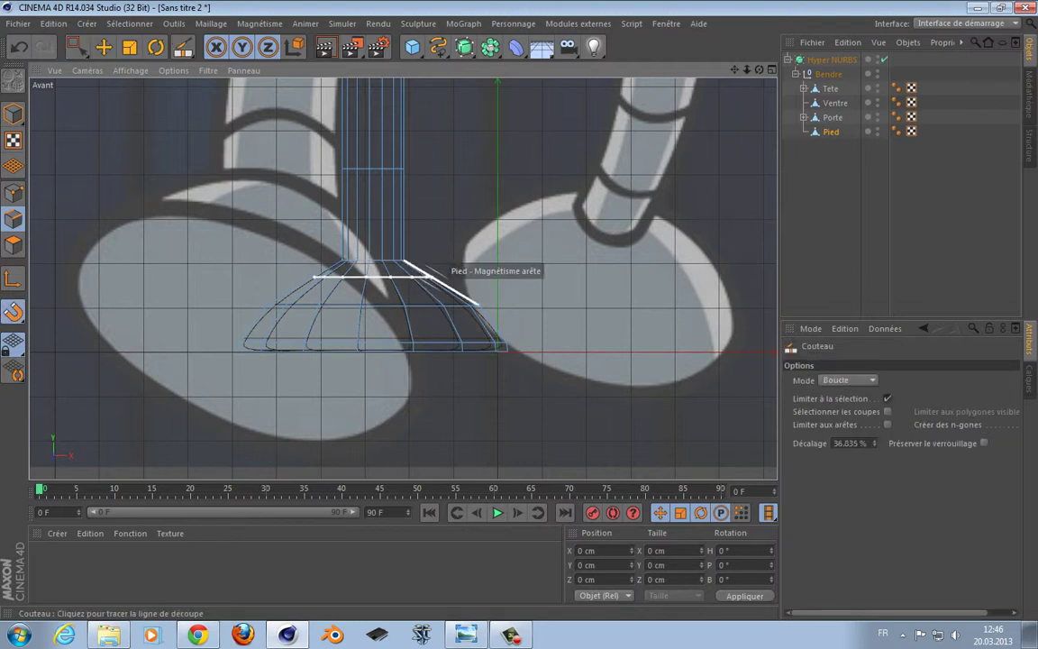
double_click(847, 442)
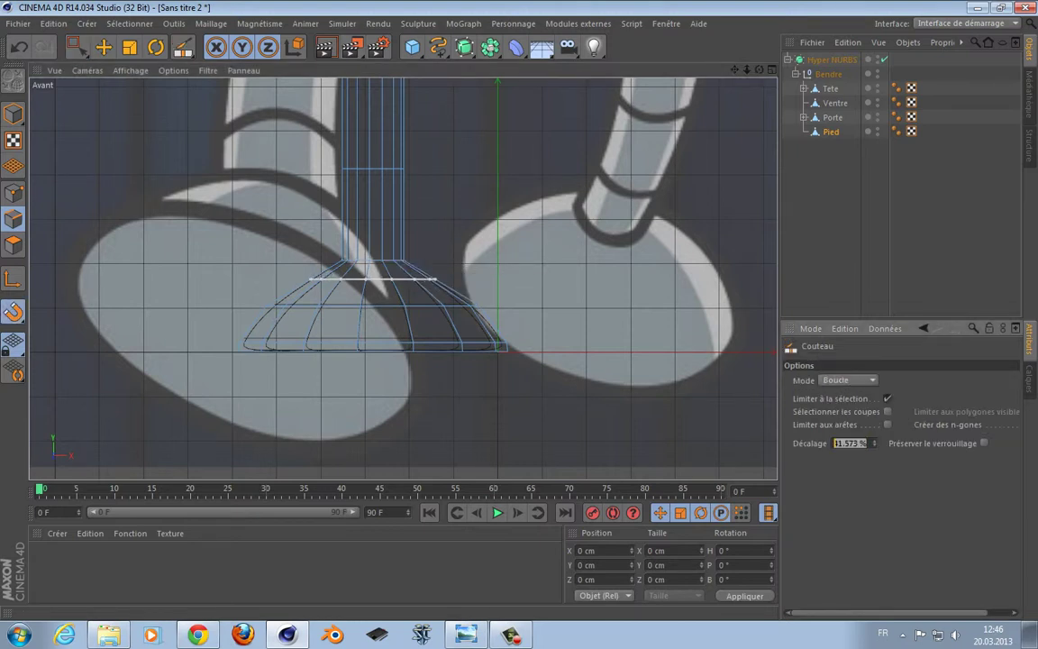
text(5)
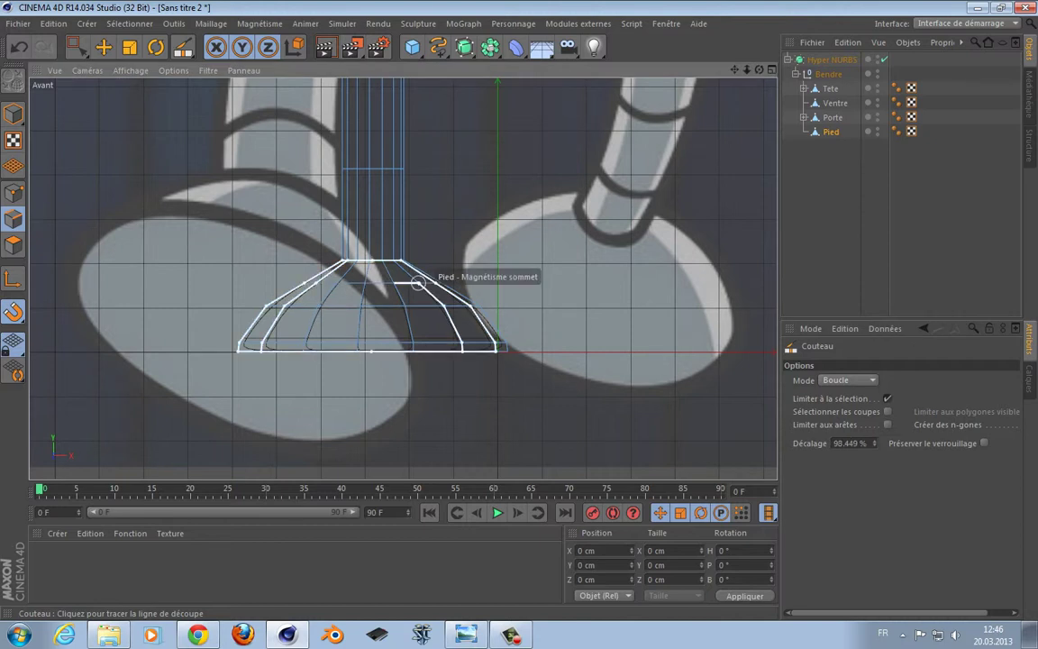
- Select the new upper loop of the flare and scale it outward in X and Z to about 34.4 cm wide
text(ul)
click(432, 283)
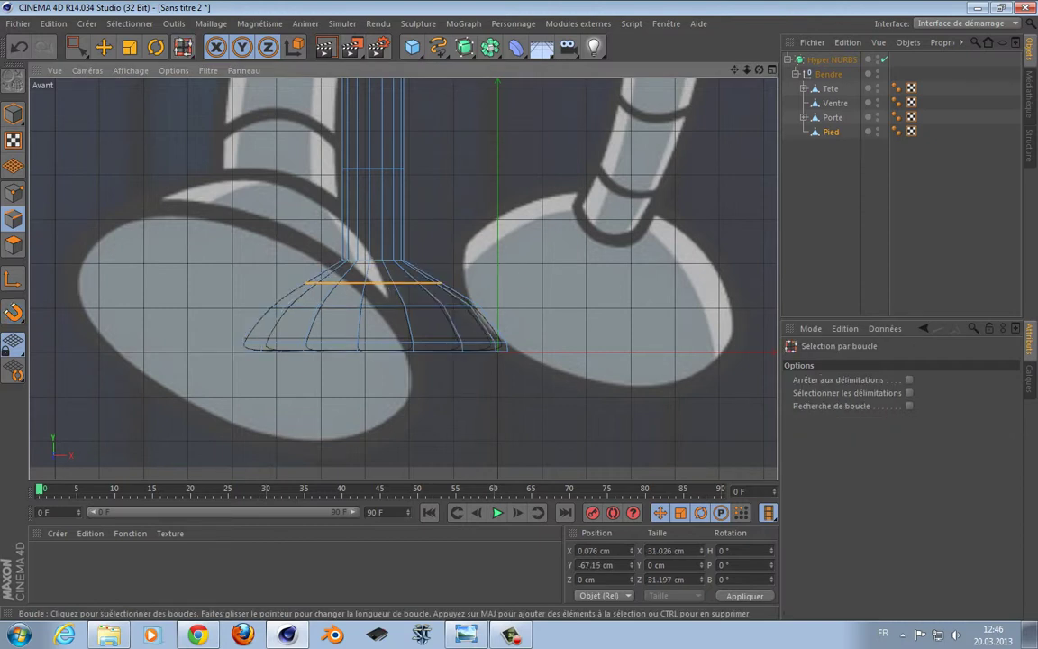
key(t)
drag(435, 283, 442, 283)
drag(434, 219, 436, 219)
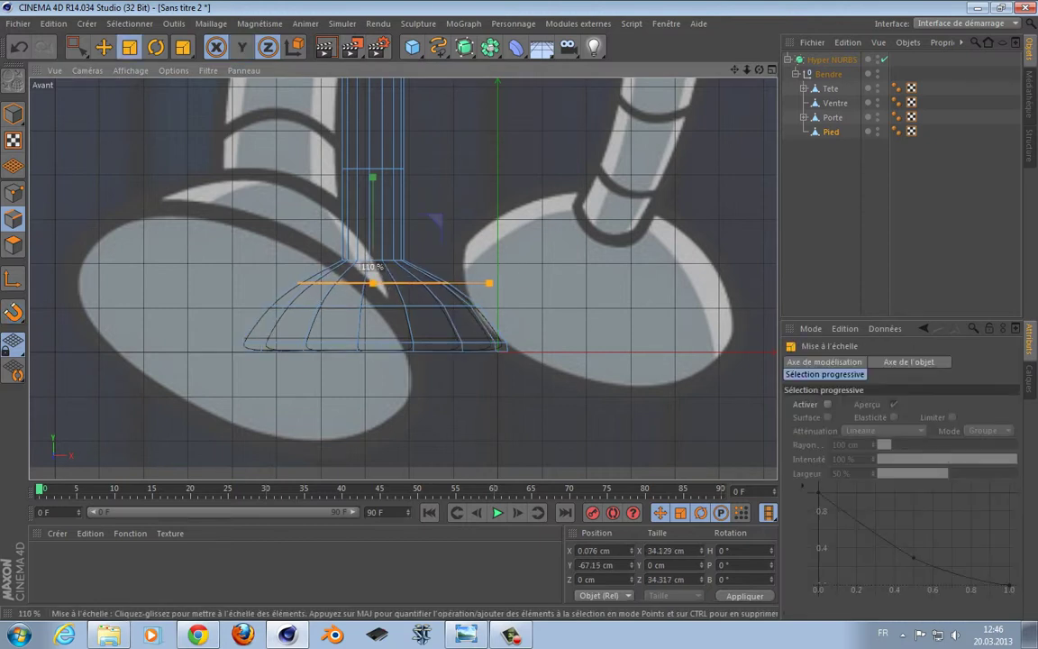
- Examine the smoothed foot in the front and perspective views, comparing it with Hyper NURBS switched off and on
alt+middle_drag(382, 204, 403, 278)
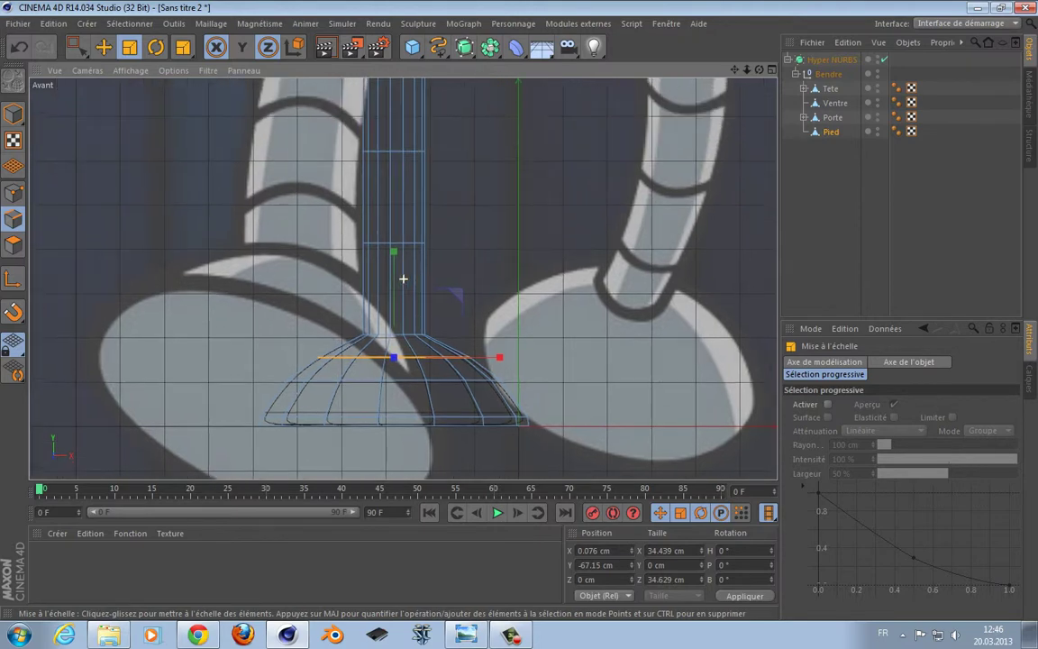
scroll(486, 348, down, 3)
scroll(516, 341, up, 4)
alt+middle_drag(403, 279, 515, 237)
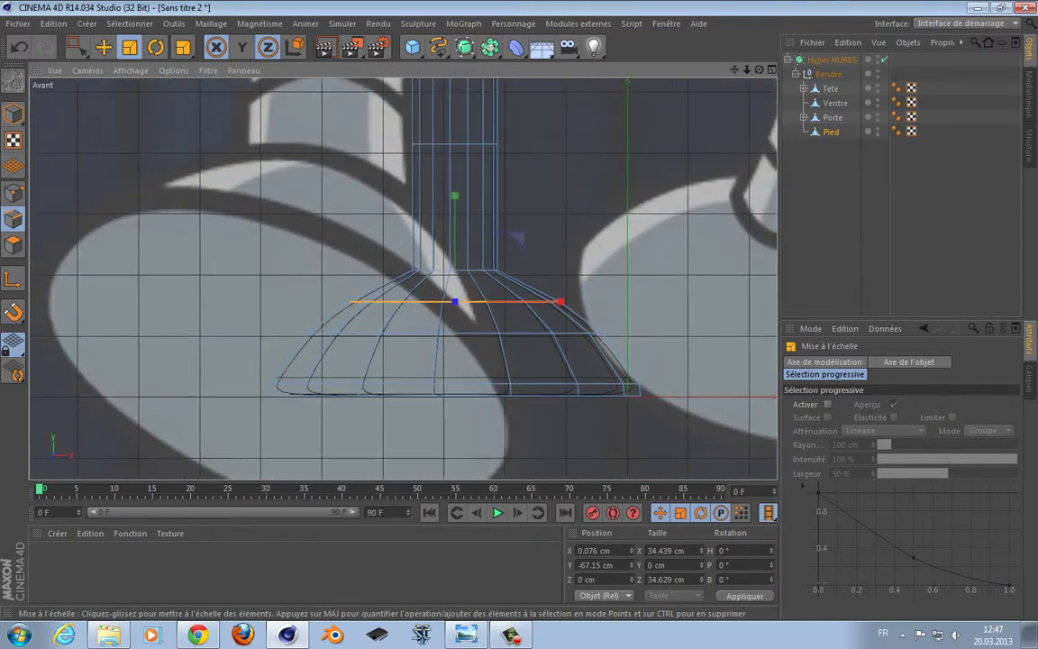
key(q)
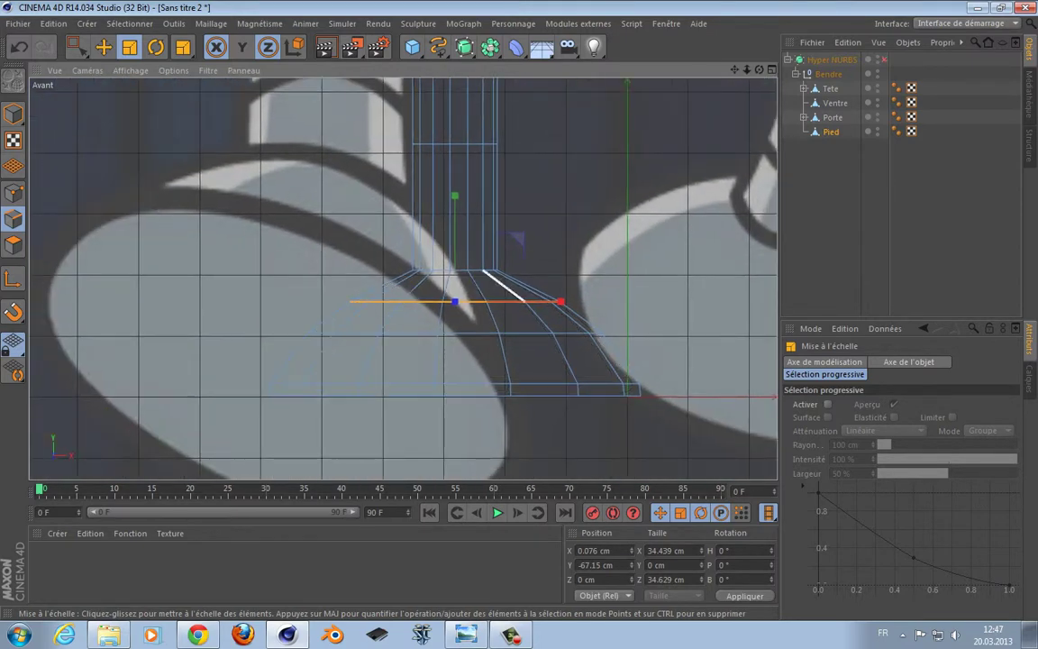
key(q)
click(832, 60)
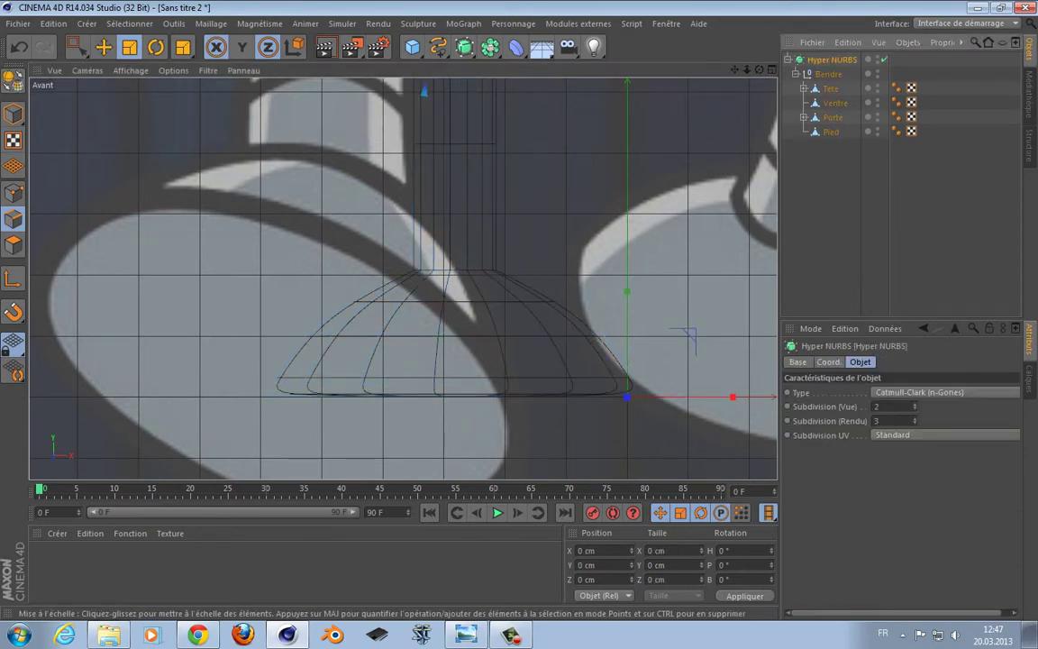
key(F5)
key(F1)
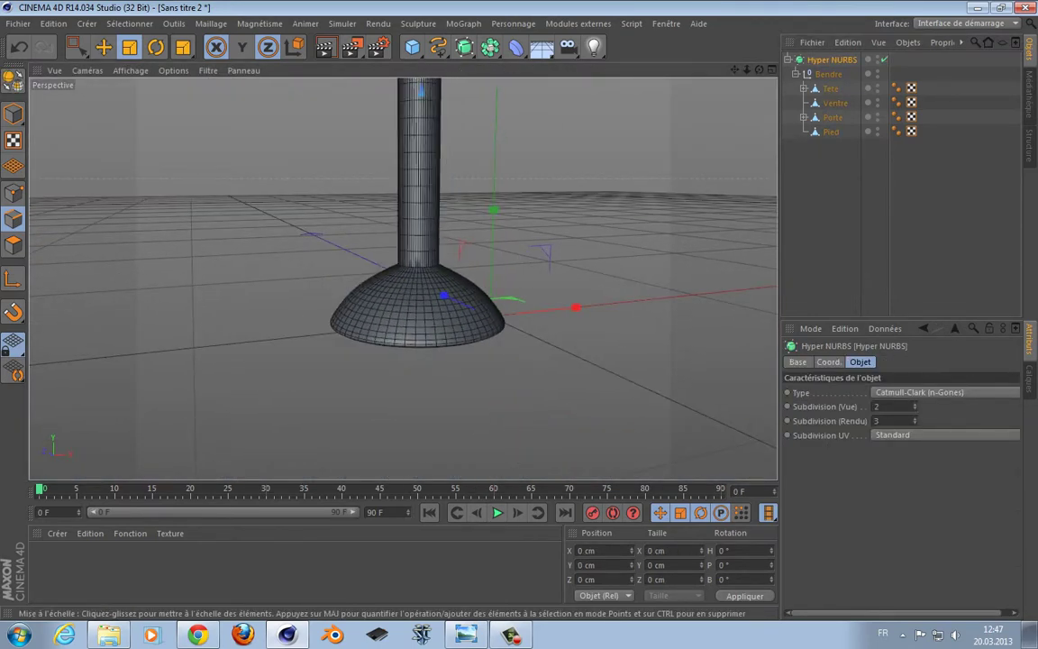
mouse_move(403, 278)
alt+mouse_down()
mouse_move(441, 245)
mouse_move(403, 278)
mouse_move(383, 277)
mouse_move(388, 270)
alt+mouse_up()
alt+right_drag(546, 336, 570, 336)
- Select all points of Pied and optimize the mesh
click(831, 131)
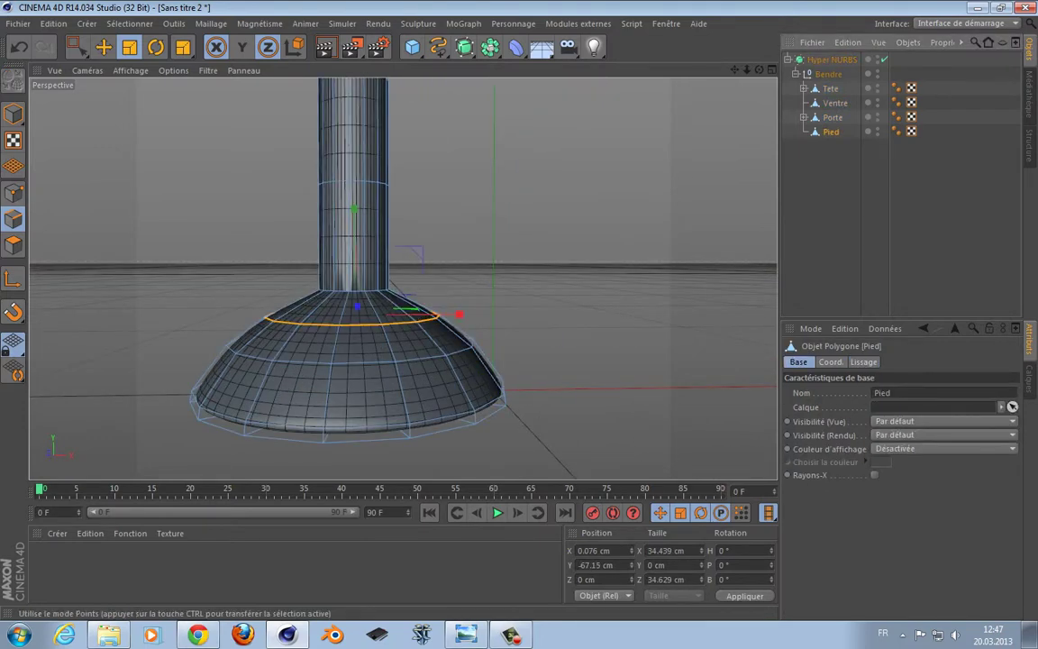
key(ctrl+a)
right_click(183, 381)
click(216, 565)
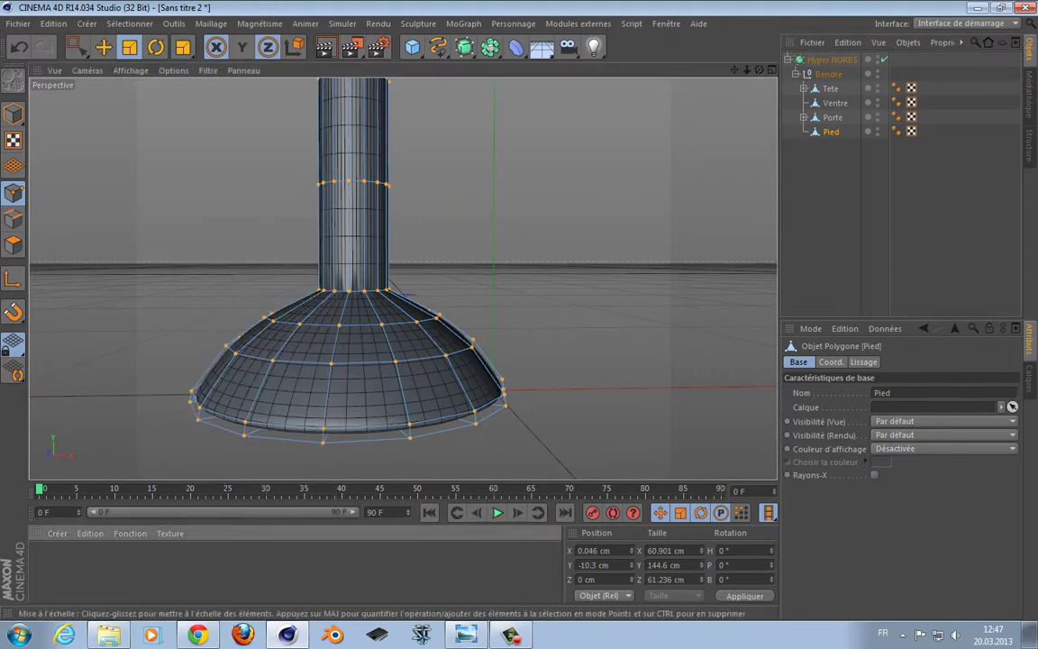
- Select the hidden polygons closing the leg's lower end inside the foot and delete them
click(77, 47)
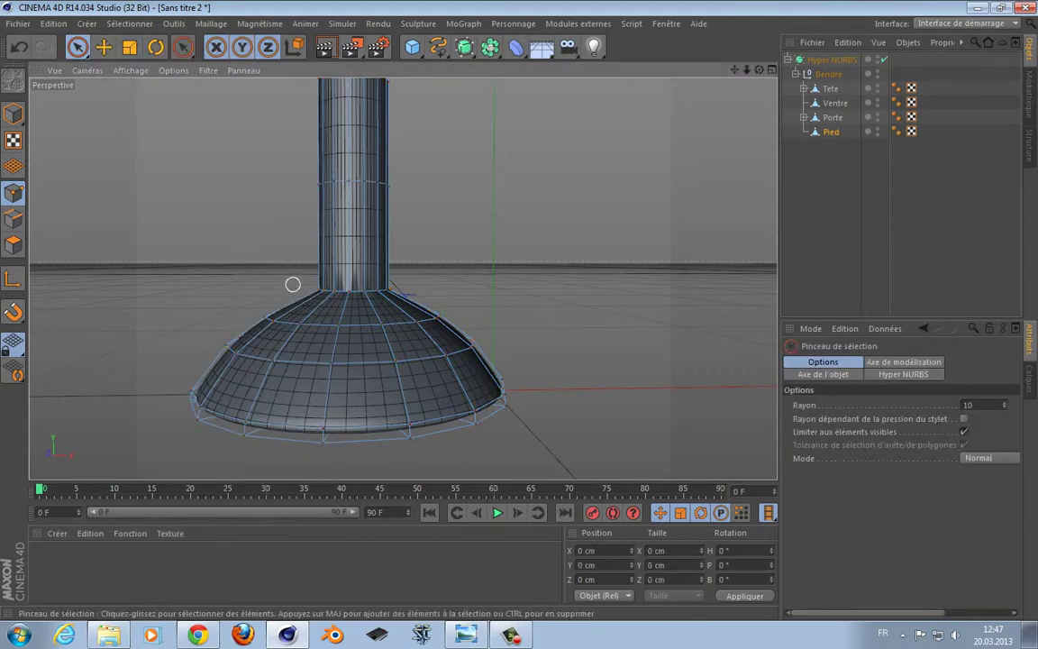
scroll(295, 284, down, 5)
key(d)
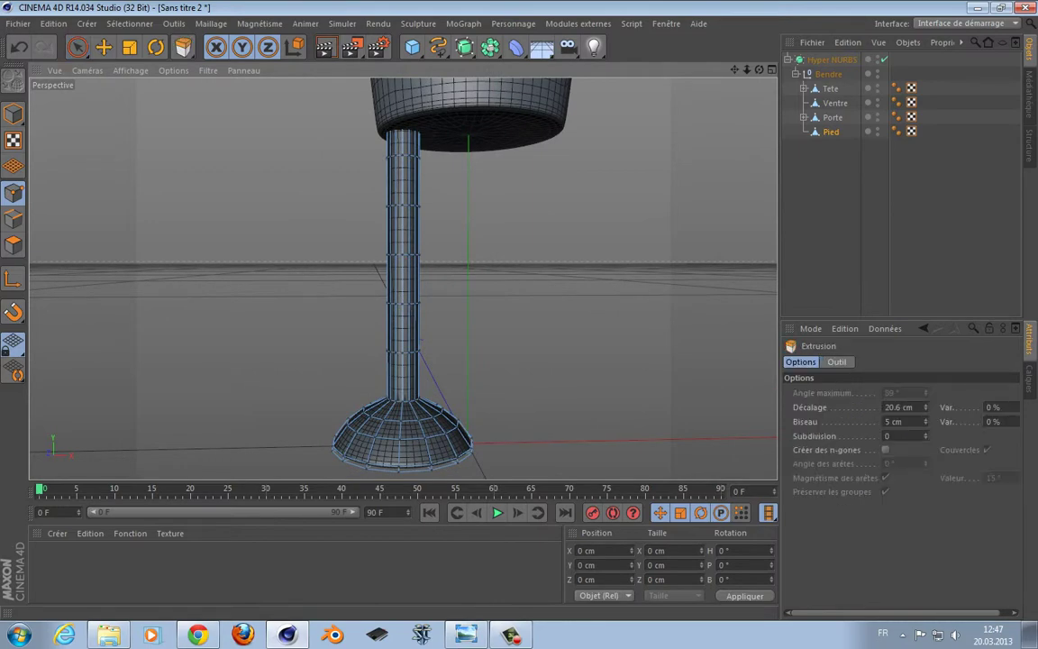
scroll(419, 365, up, 4)
key(space)
scroll(419, 365, up, 2)
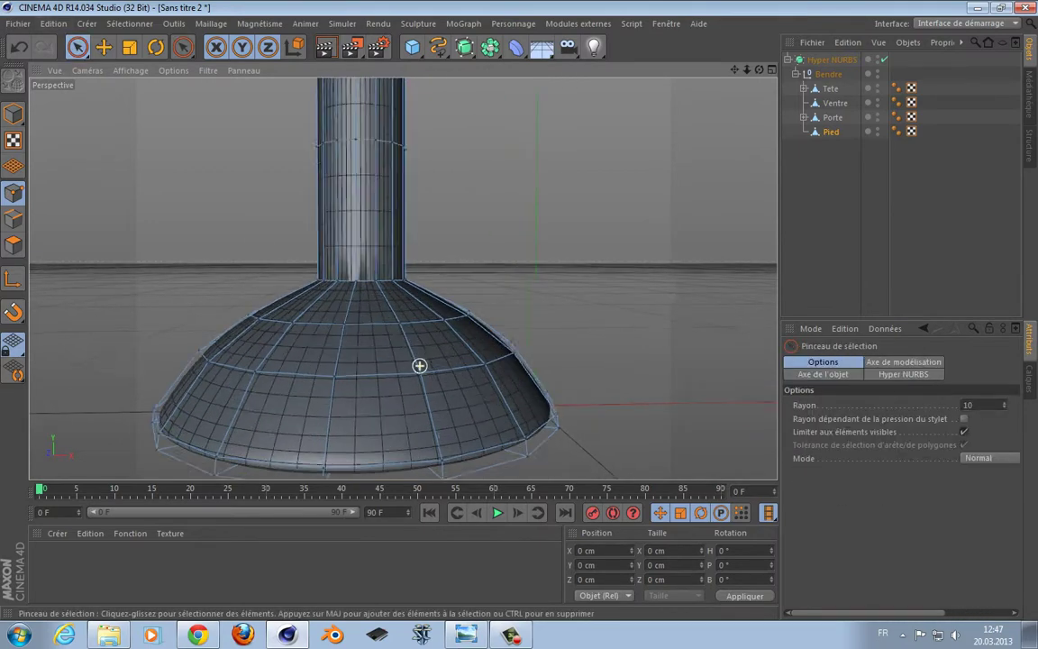
scroll(419, 365, up, 6)
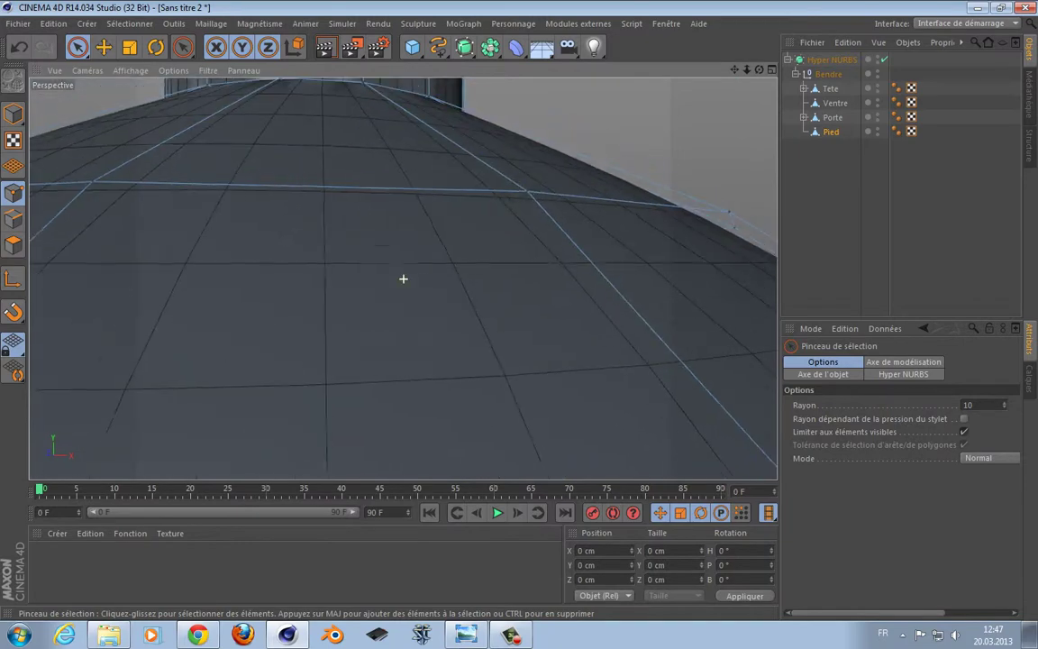
scroll(213, 215, up, 4)
scroll(389, 208, down, 2)
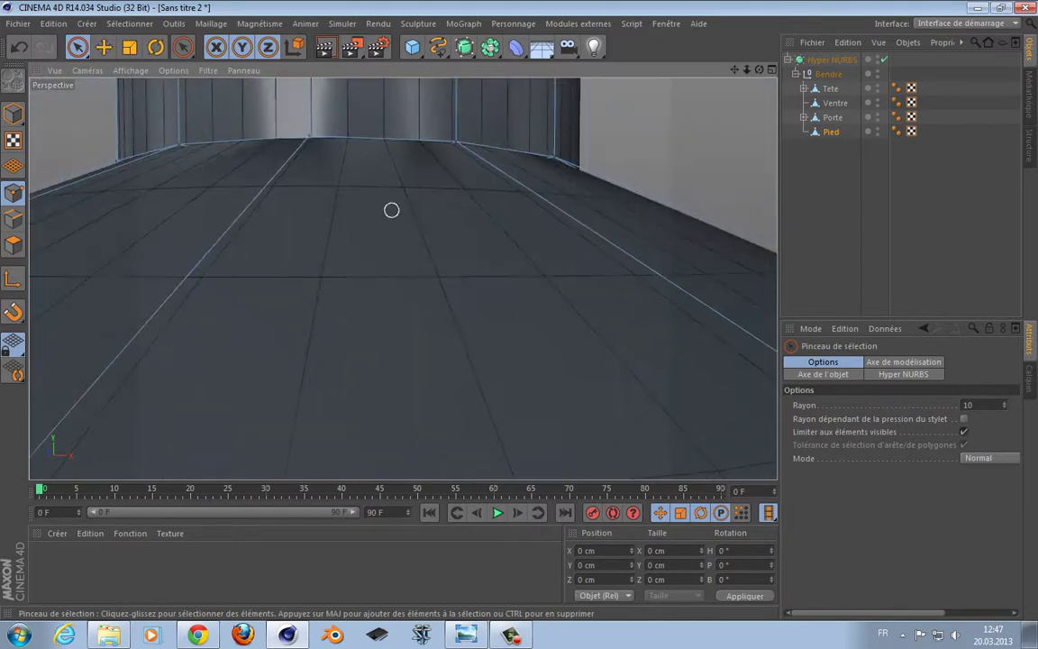
scroll(391, 210, up, 4)
scroll(258, 208, down, 2)
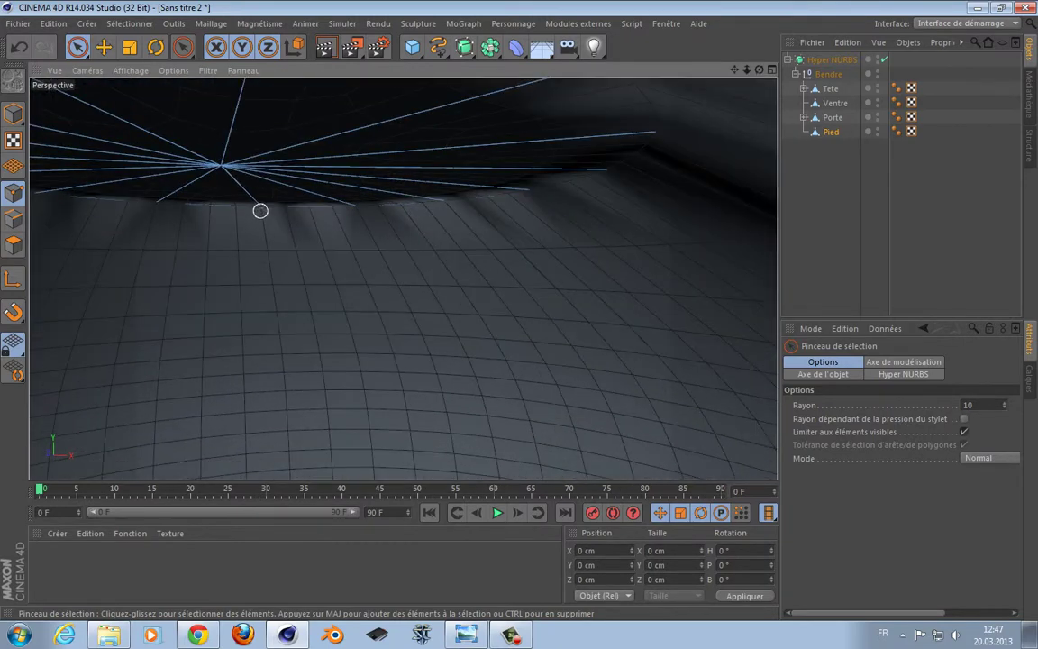
click(12, 244)
drag(241, 133, 224, 176)
scroll(267, 179, down, 5)
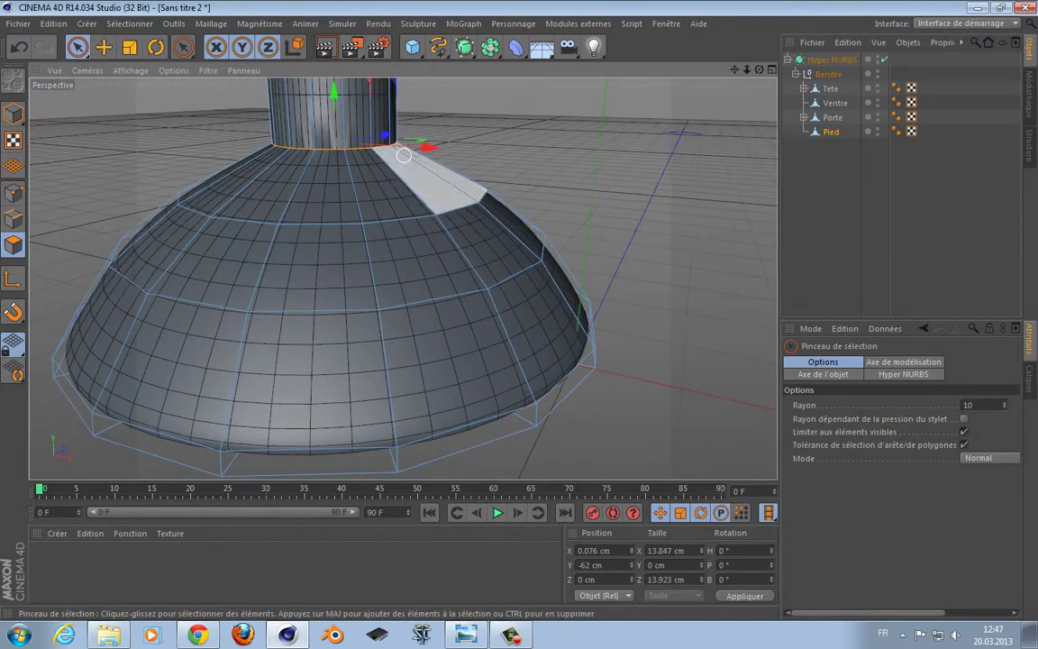
key(Delete)
- Examine the foot's underside polygons and the junction with the leg, comparing Hyper NURBS off and on
scroll(447, 294, down, 1)
scroll(447, 295, up, 6)
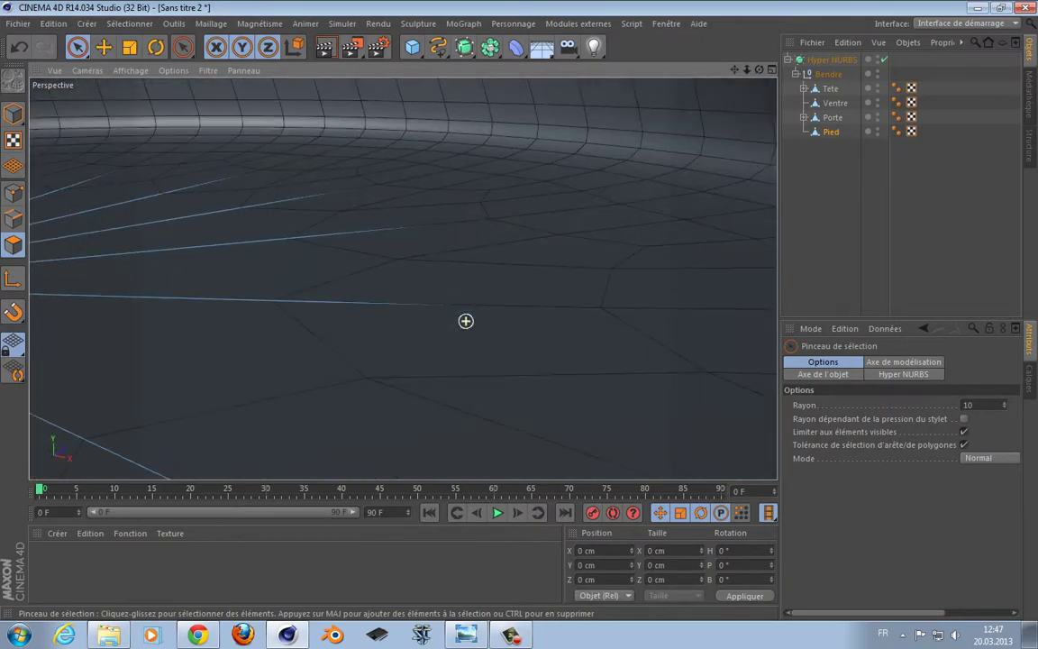
click(296, 331)
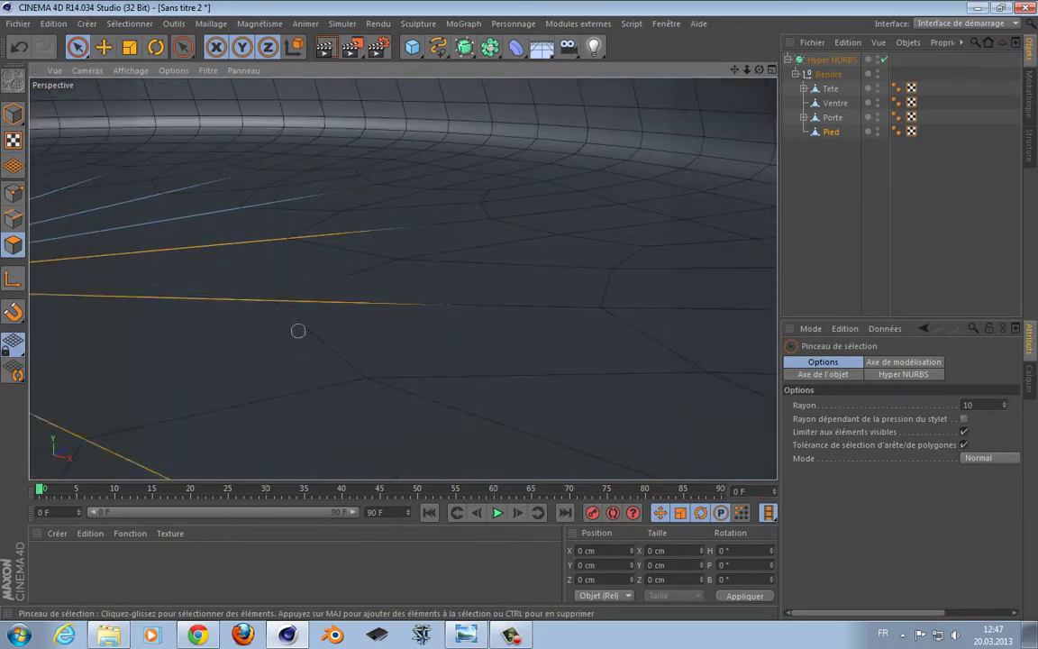
scroll(322, 318, down, 6)
alt+drag(498, 287, 614, 272)
scroll(614, 271, down, 4)
key(q)
key(q)
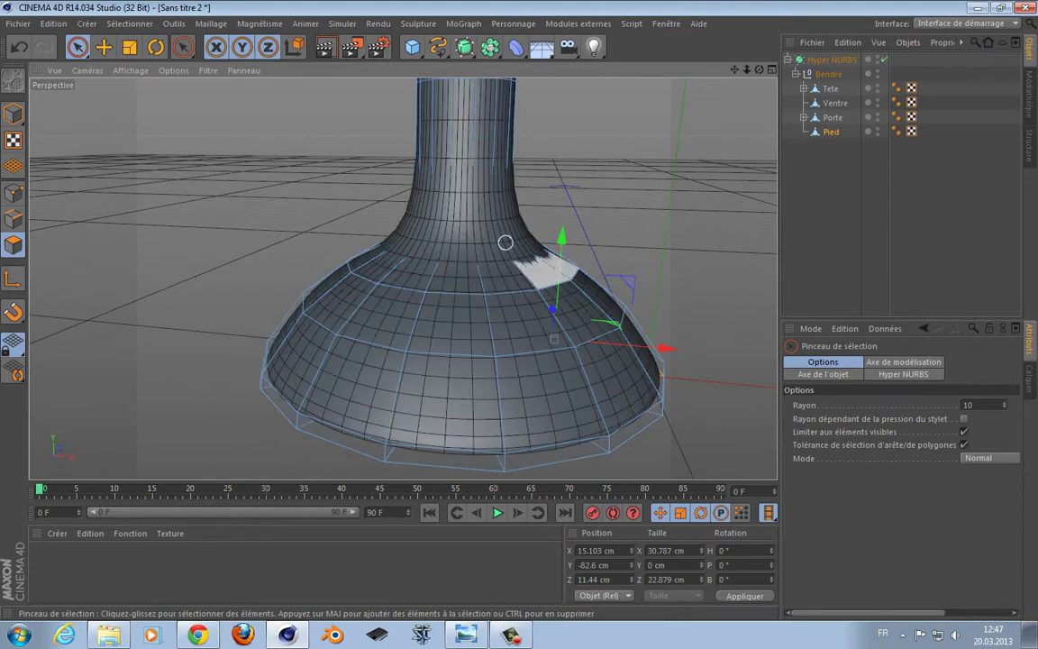
- With Hyper NURBS off, bevel the edge loop joining leg and foot by about 0.39 cm with subdivision 1, and re-enable smoothing
key(q)
click(14, 220)
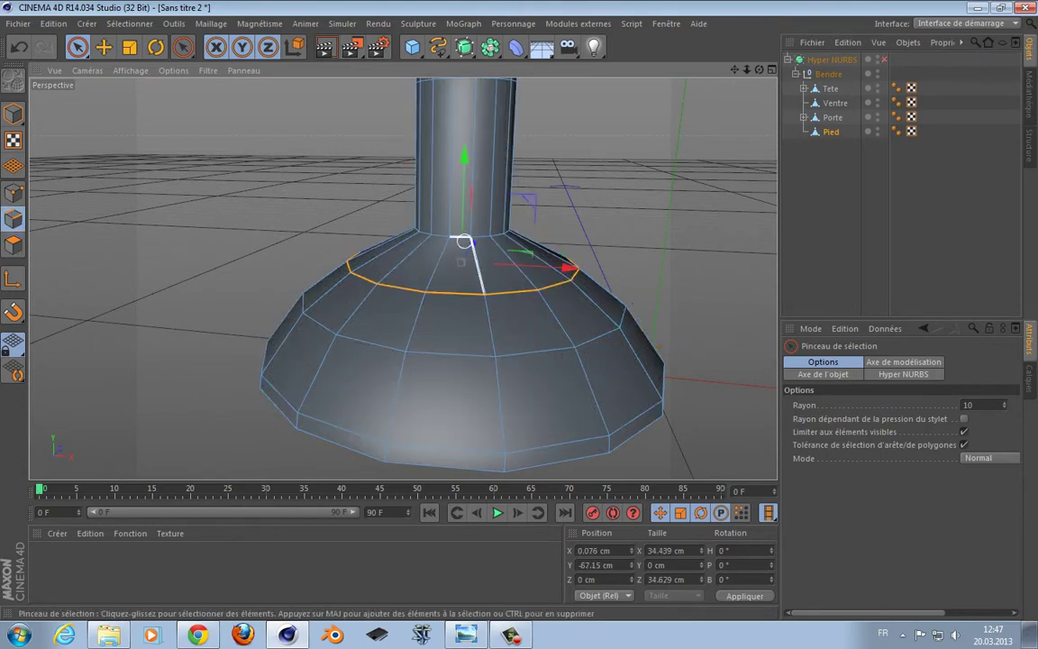
key(u)
key(l)
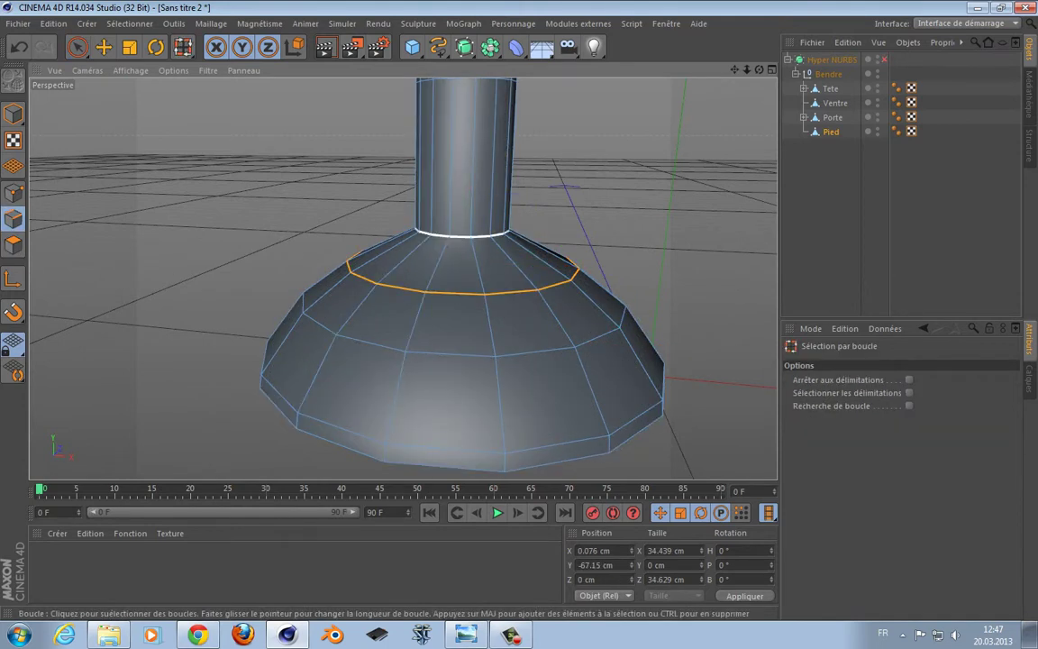
key(m)
key(s)
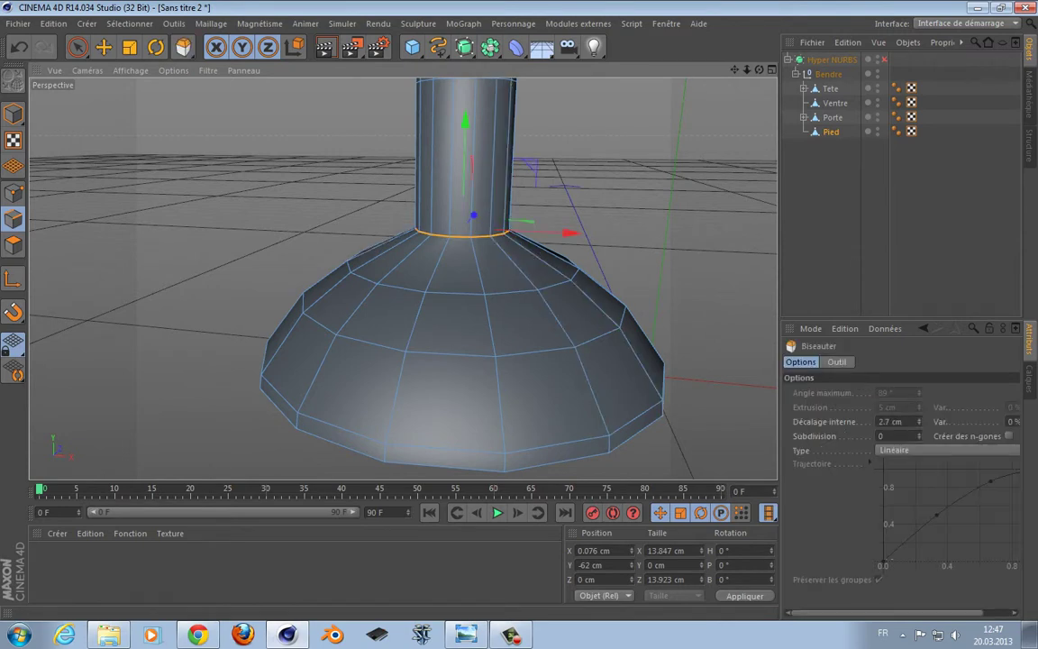
click(920, 433)
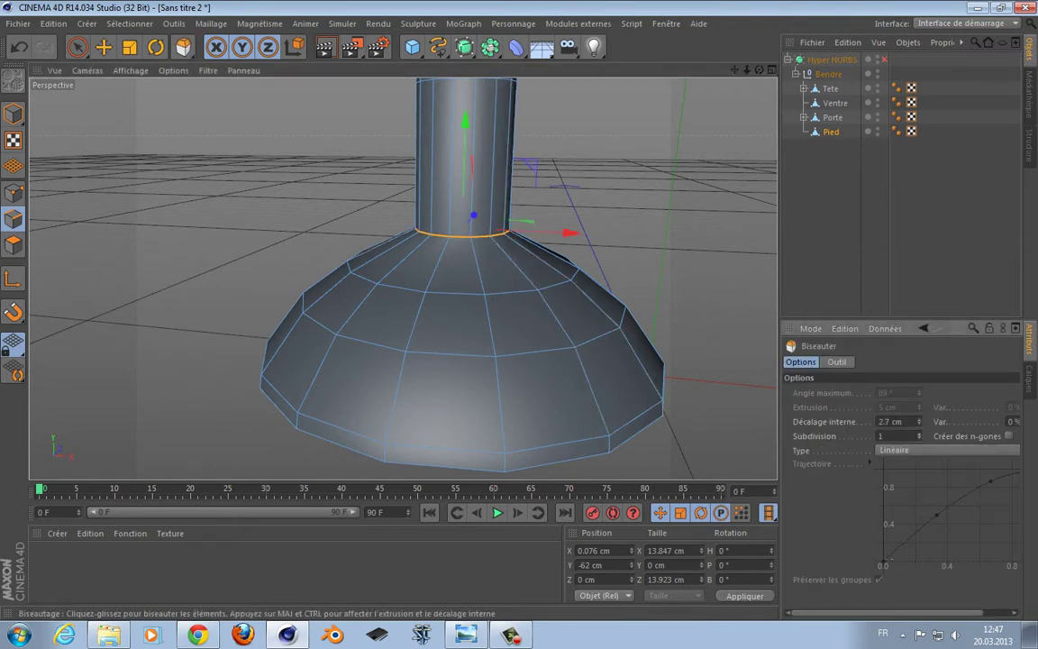
drag(541, 271, 544, 270)
key(q)
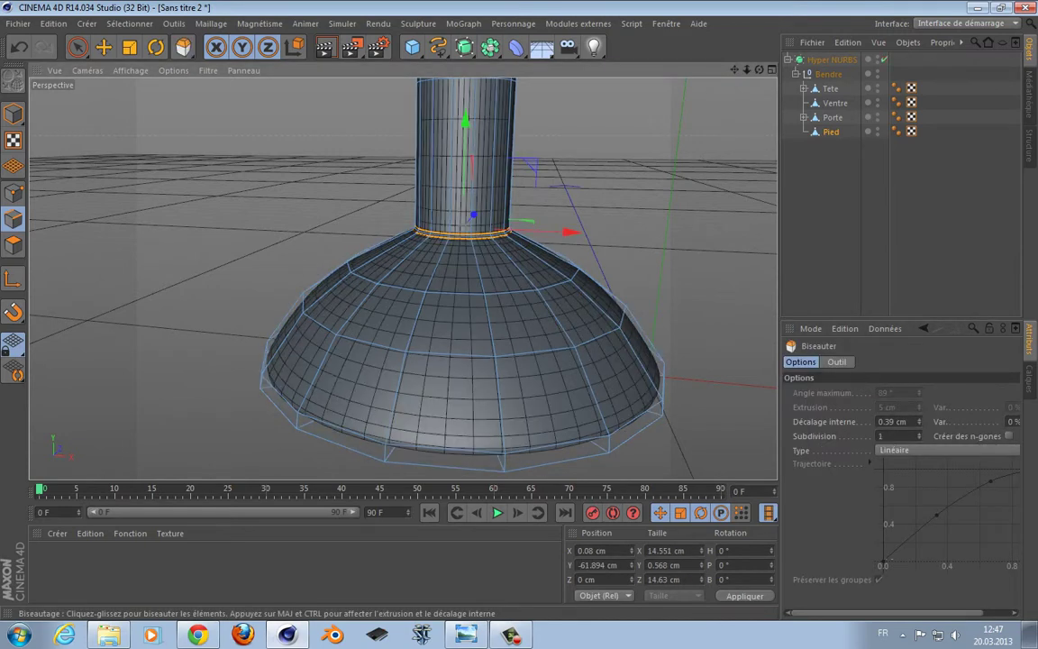
- Examine the smoothed leg and beveled foot junction from several angles in the perspective view
alt+drag(402, 278, 401, 227)
alt+middle_drag(403, 278, 371, 581)
alt+right_drag(403, 279, 307, 278)
alt+middle_drag(403, 279, 597, 241)
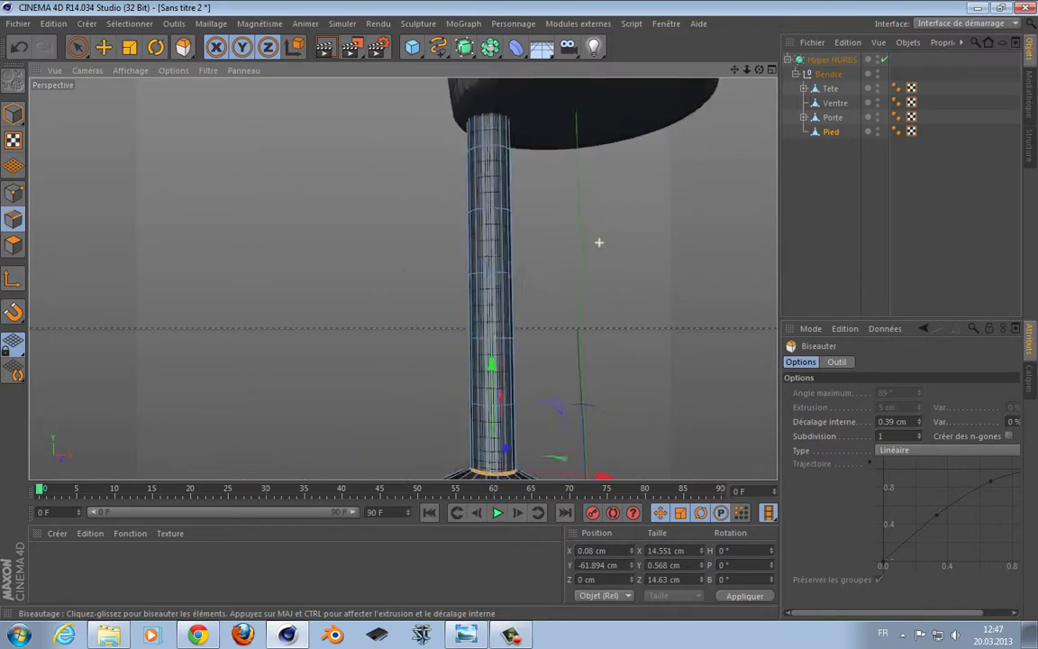
alt+right_drag(597, 241, 403, 278)
alt+middle_drag(403, 279, 573, 97)
alt+drag(573, 97, 402, 279)
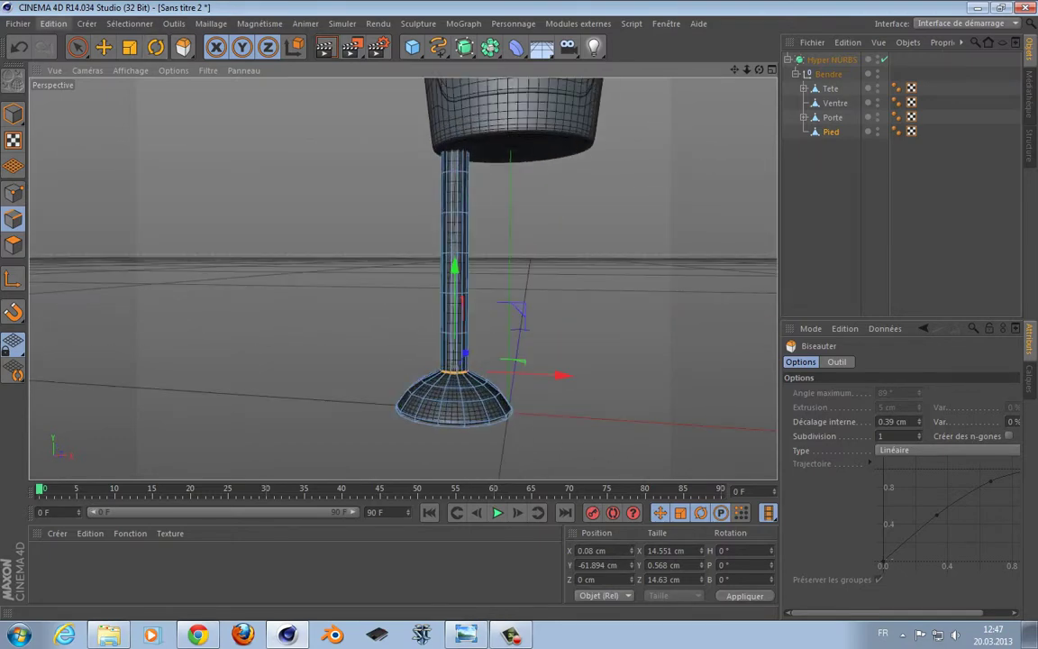
- In the front view, select all edges of Pied and move them away from the body's centre to about -2.36 cm in X
click(77, 47)
middle_click(593, 218)
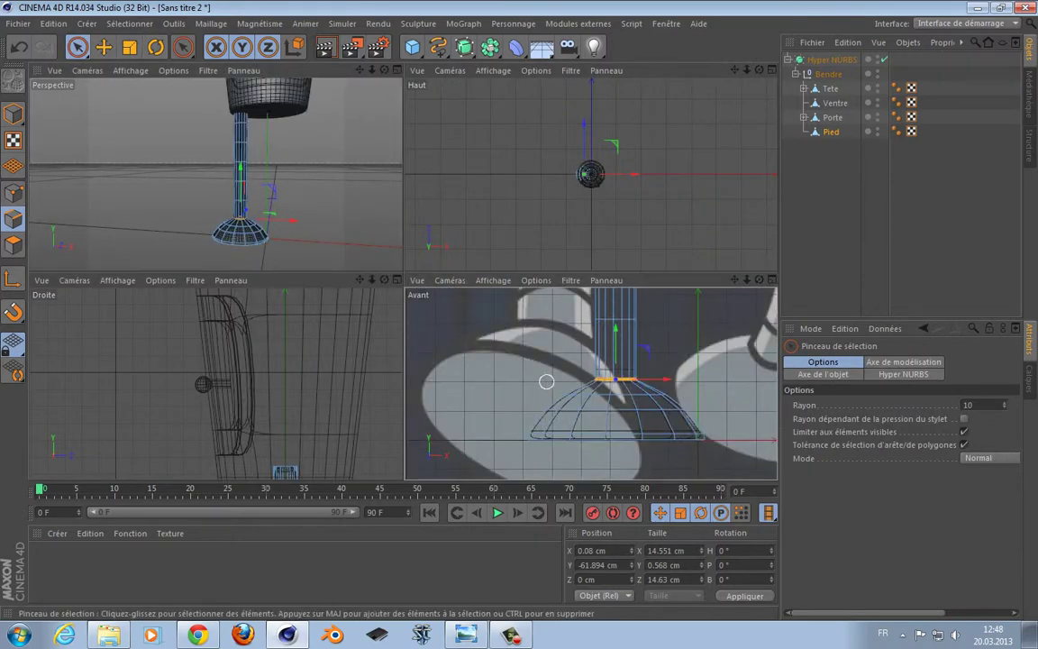
middle_click(548, 377)
scroll(464, 255, down, 10)
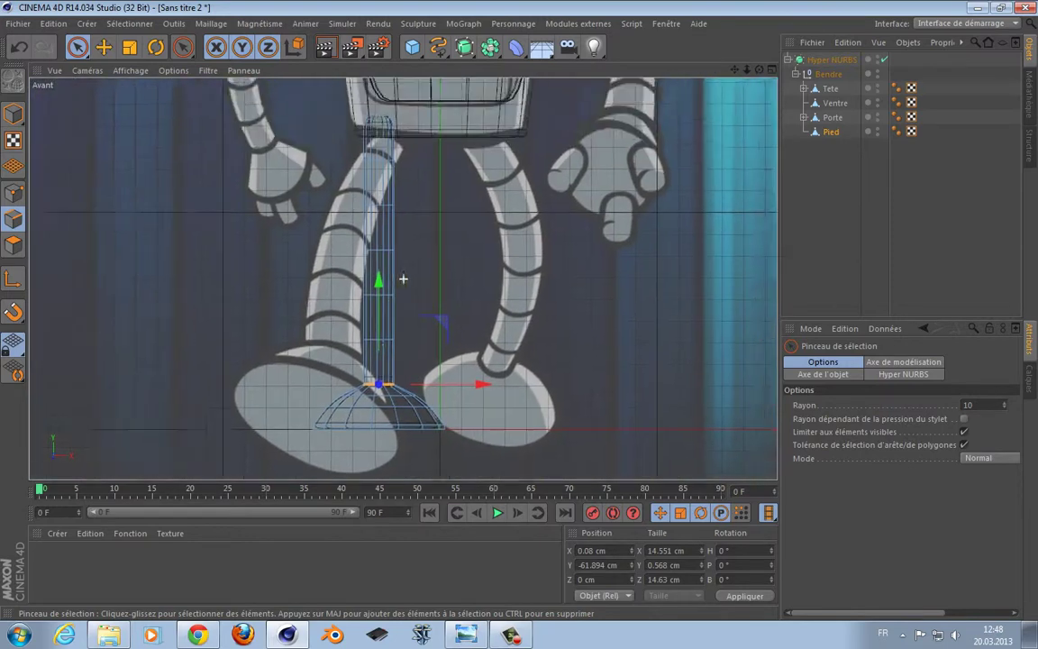
scroll(471, 285, up, 2)
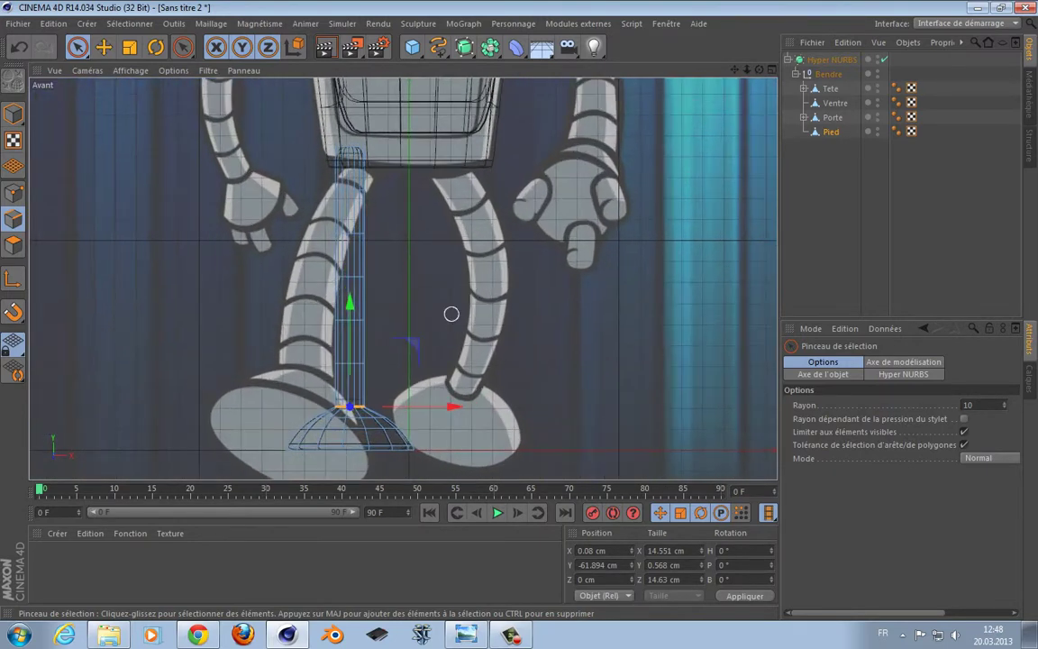
key(ctrl+a)
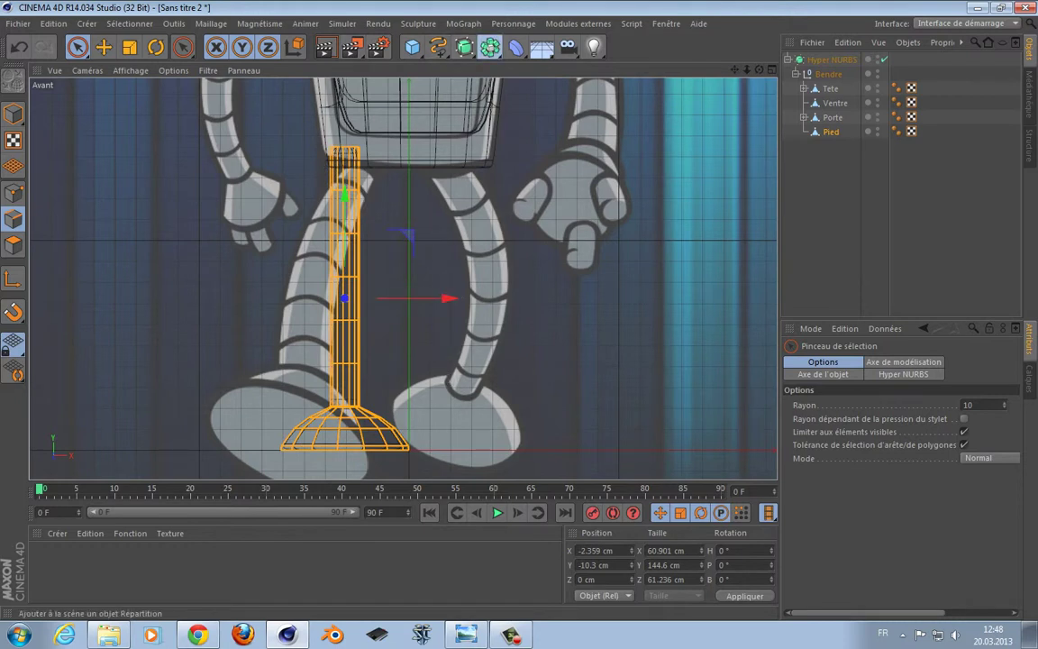
- Add a Symmetry object under Bendre in the Hyper NURBS hierarchy and place Pied inside it to mirror the leg
click(490, 47)
click(654, 183)
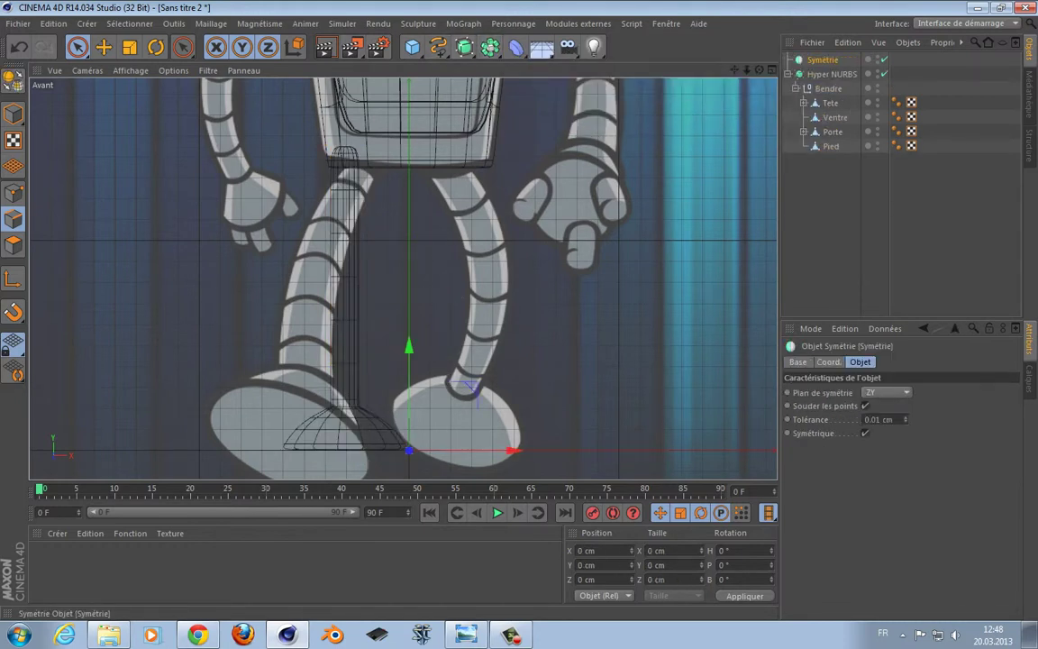
drag(822, 60, 838, 131)
click(831, 146)
click(839, 132)
- Examine the mirrored legs and feet in the perspective view and against the reference in the front view
alt+middle_drag(481, 315, 507, 188)
scroll(559, 211, down, 5)
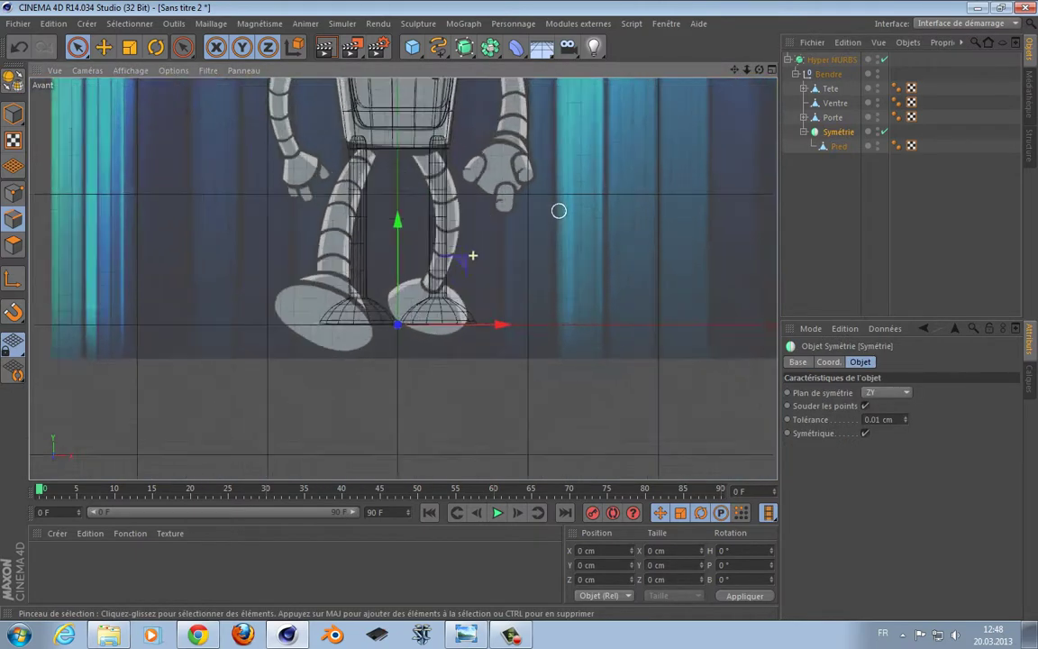
scroll(559, 211, up, 5)
alt+middle_drag(400, 382, 543, 182)
scroll(543, 182, up, 5)
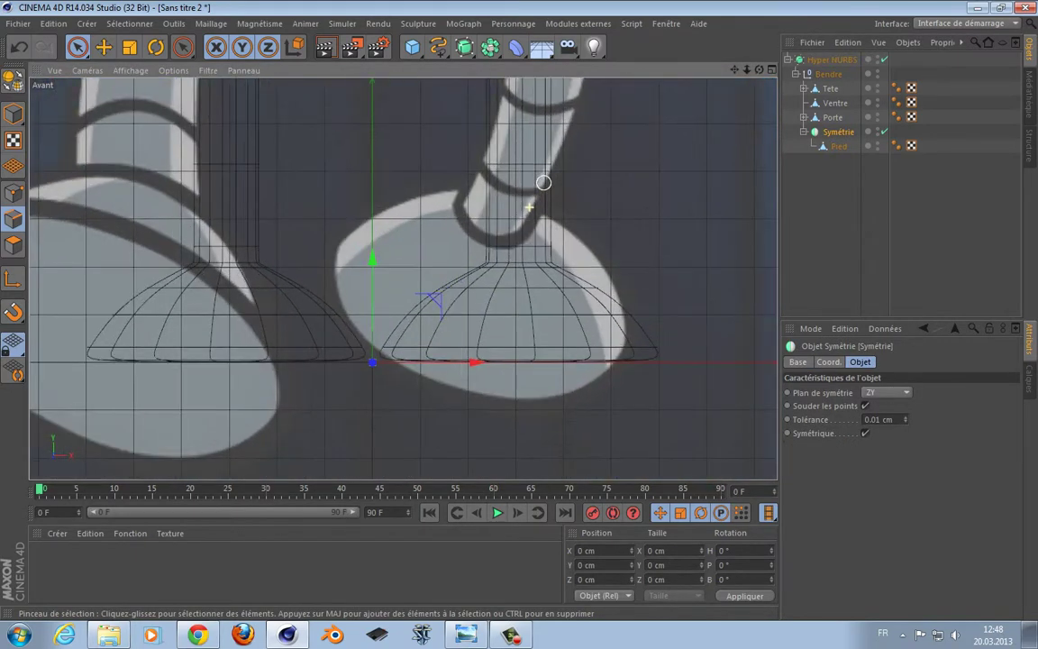
middle_click(446, 246)
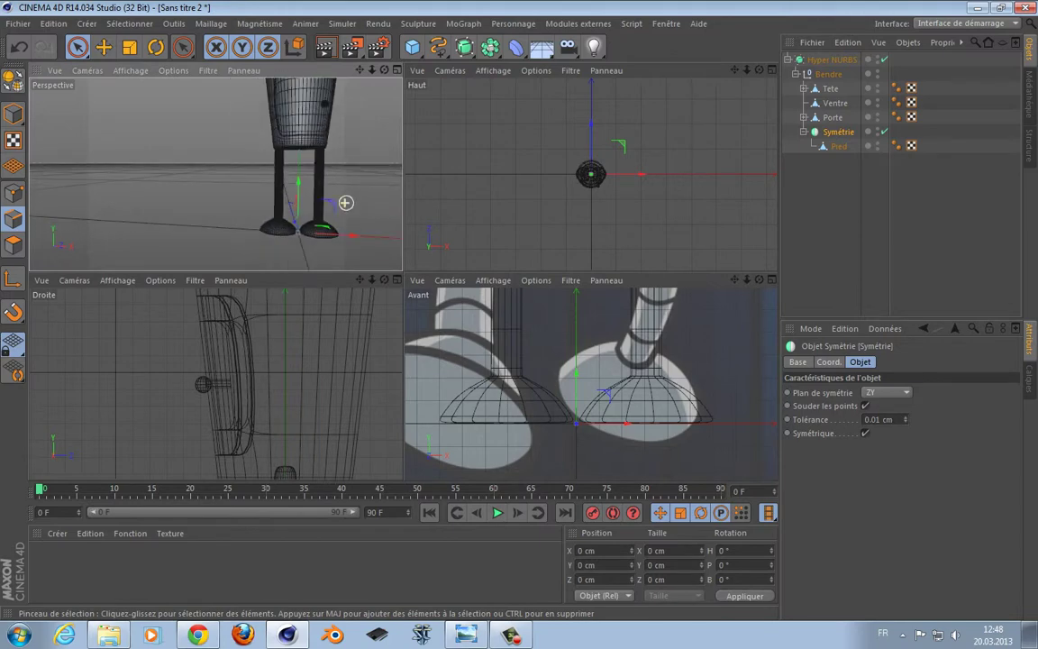
scroll(345, 203, up, 4)
middle_click(632, 365)
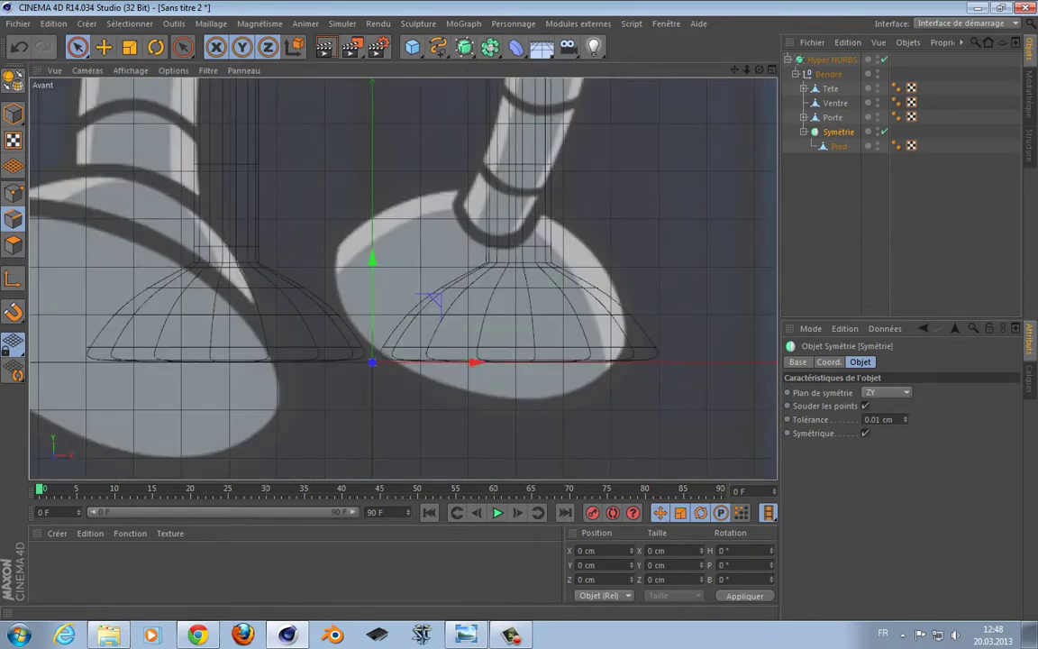
- Disable the Symétrie object and make Pied active with the Rectangle Selection tool in the front view
click(884, 131)
scroll(277, 180, down, 3)
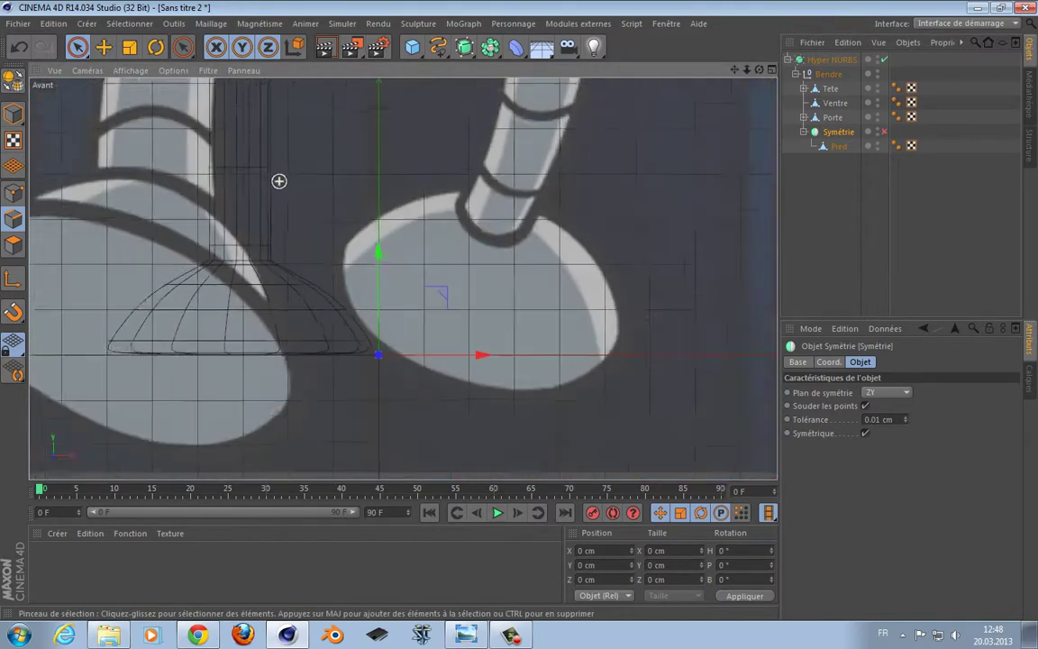
alt+middle_drag(278, 181, 293, 203)
scroll(402, 280, down, 3)
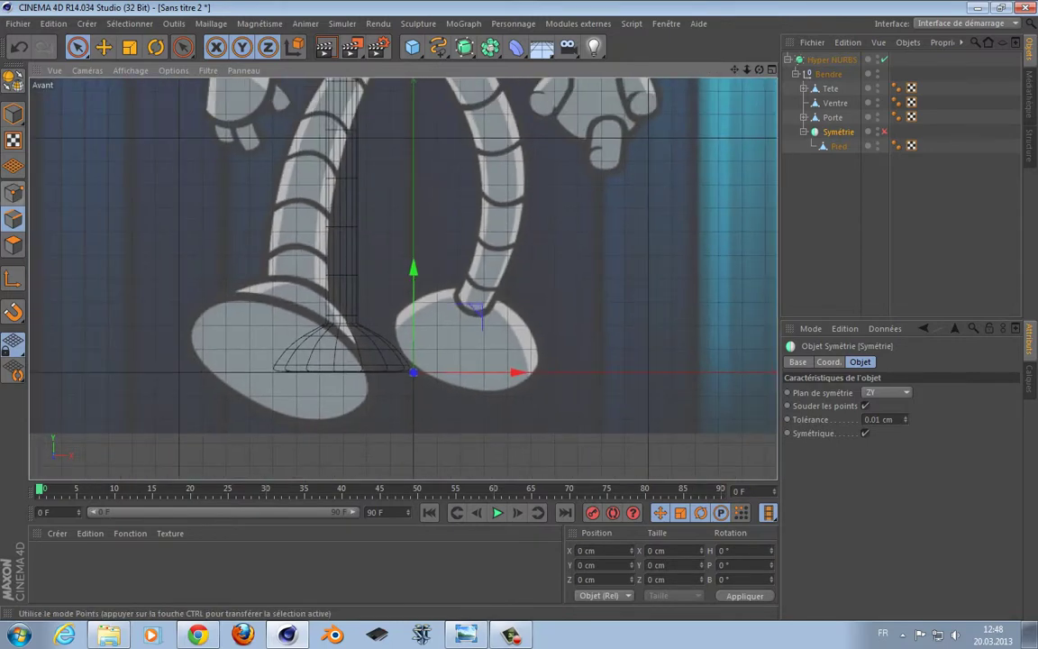
drag(78, 47, 135, 68)
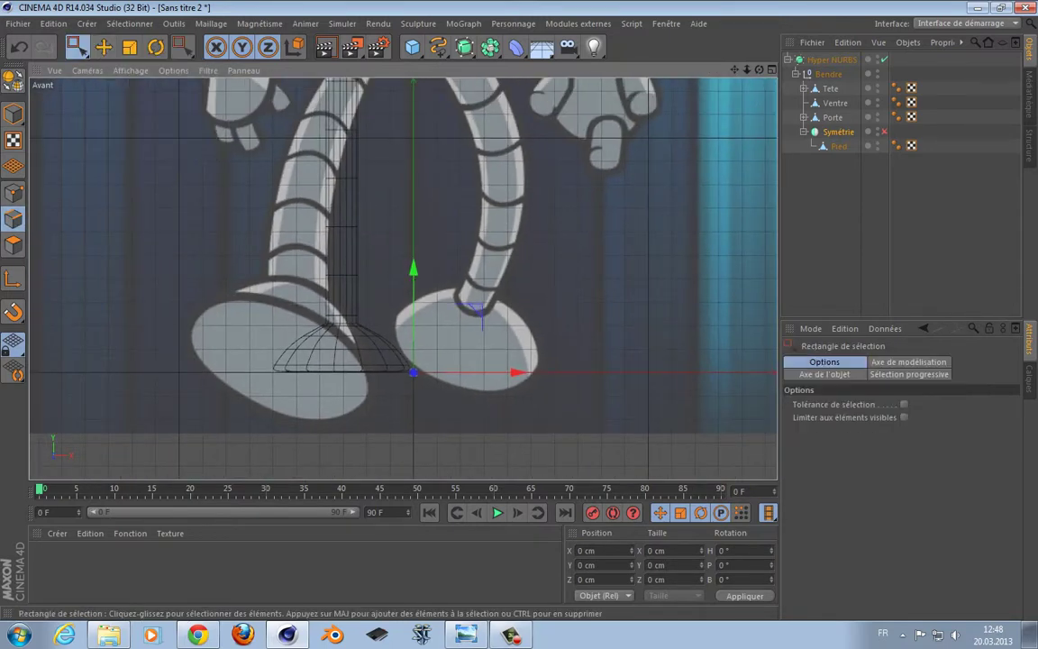
click(840, 146)
- In the front view, select the five horizontal edge loops spaced along the leg of Pied between the foot and the body
scroll(315, 314, up, 5)
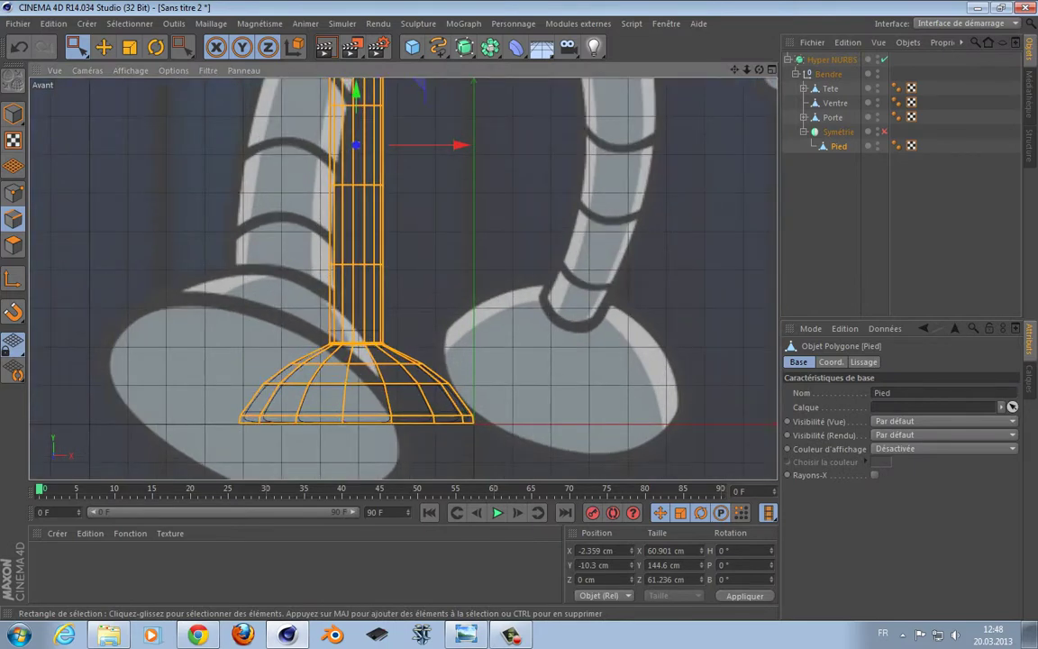
alt+middle_drag(316, 307, 308, 465)
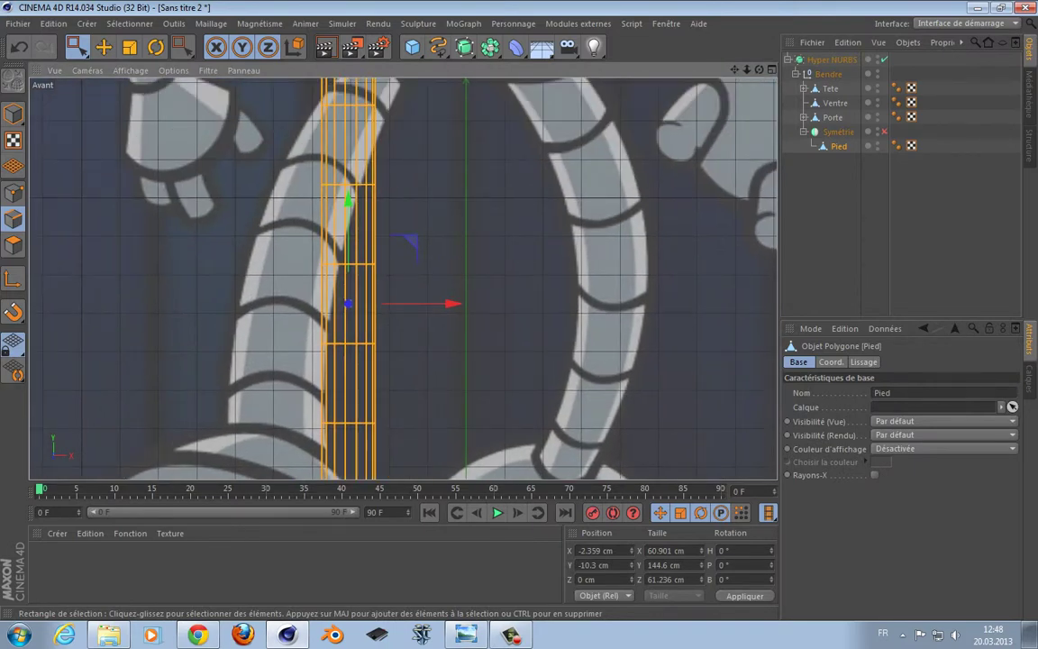
alt+middle_drag(316, 306, 374, 264)
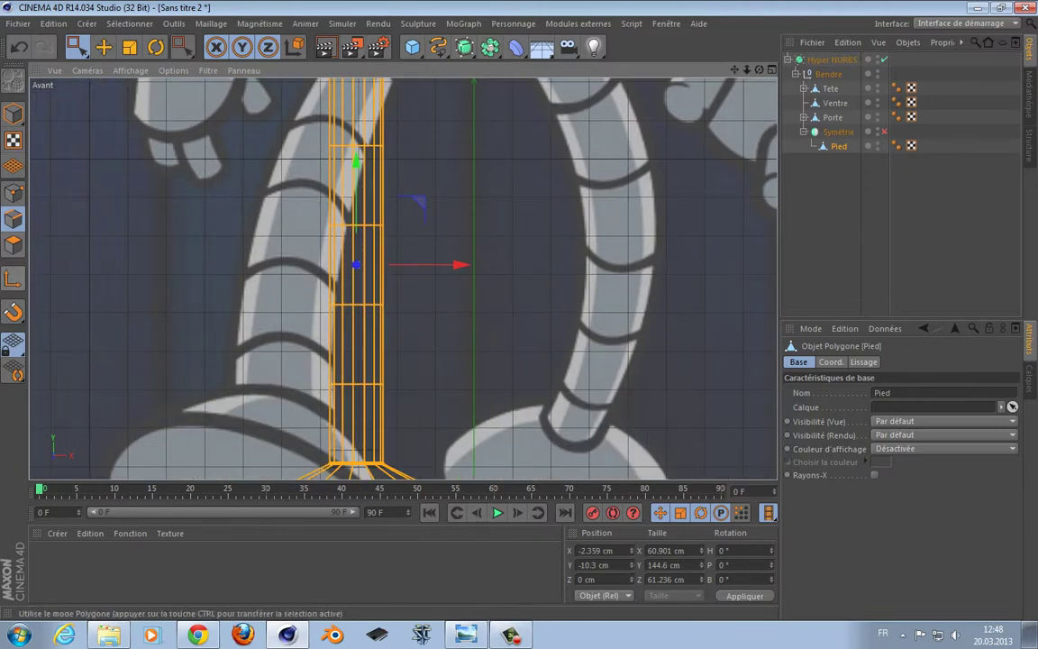
alt+middle_drag(361, 307, 361, 279)
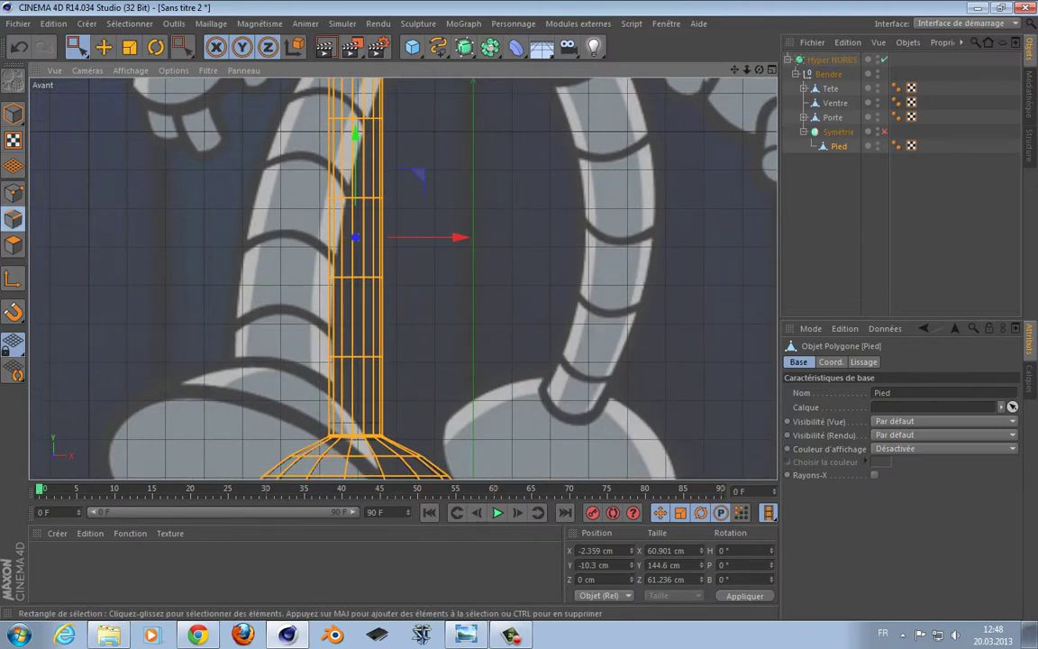
drag(232, 340, 448, 372)
shift+drag(238, 174, 404, 212)
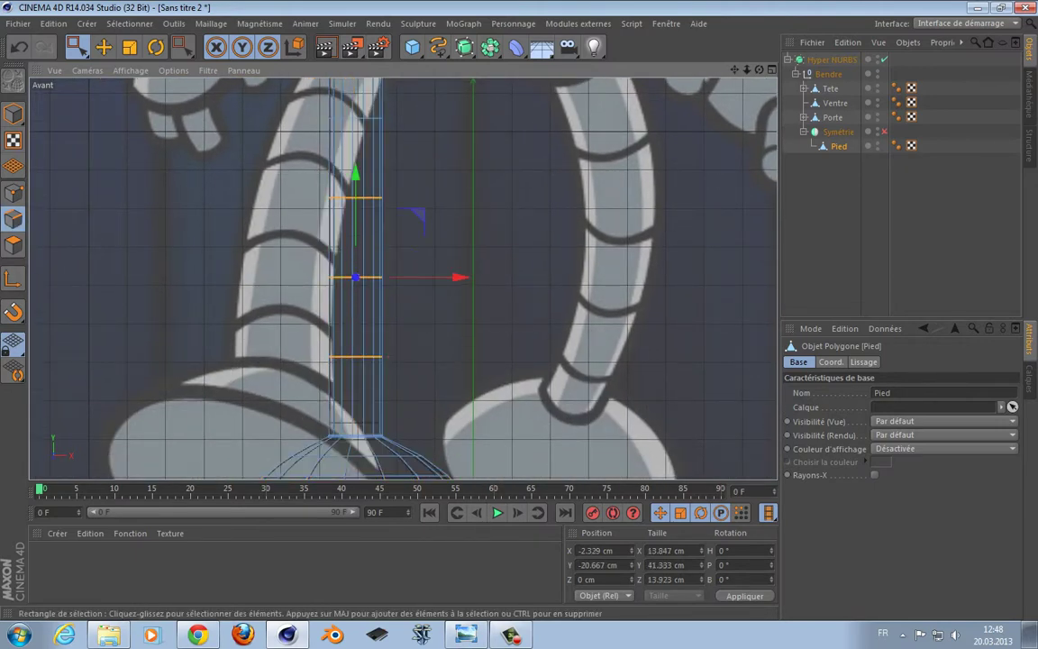
alt+middle_drag(401, 208, 411, 300)
shift+drag(279, 191, 395, 218)
alt+middle_drag(395, 216, 410, 323)
shift+drag(291, 204, 436, 245)
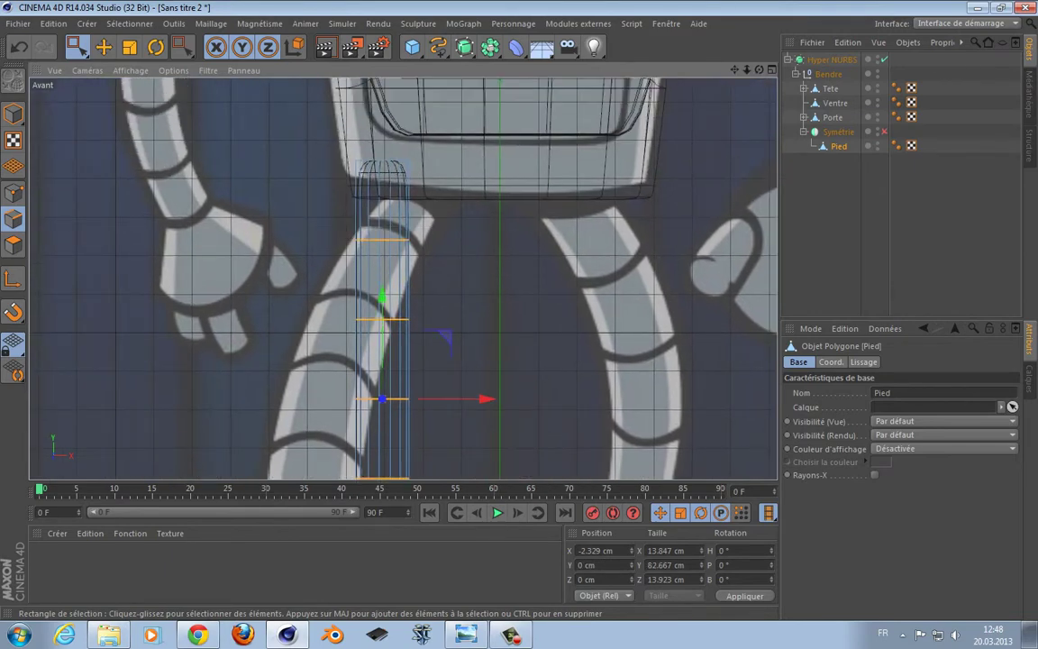
- Bevel the selected leg edge loops with subdivision 0 and an inner offset of 1 cm
alt+middle_drag(436, 246, 409, 44)
key(m)
key(s)
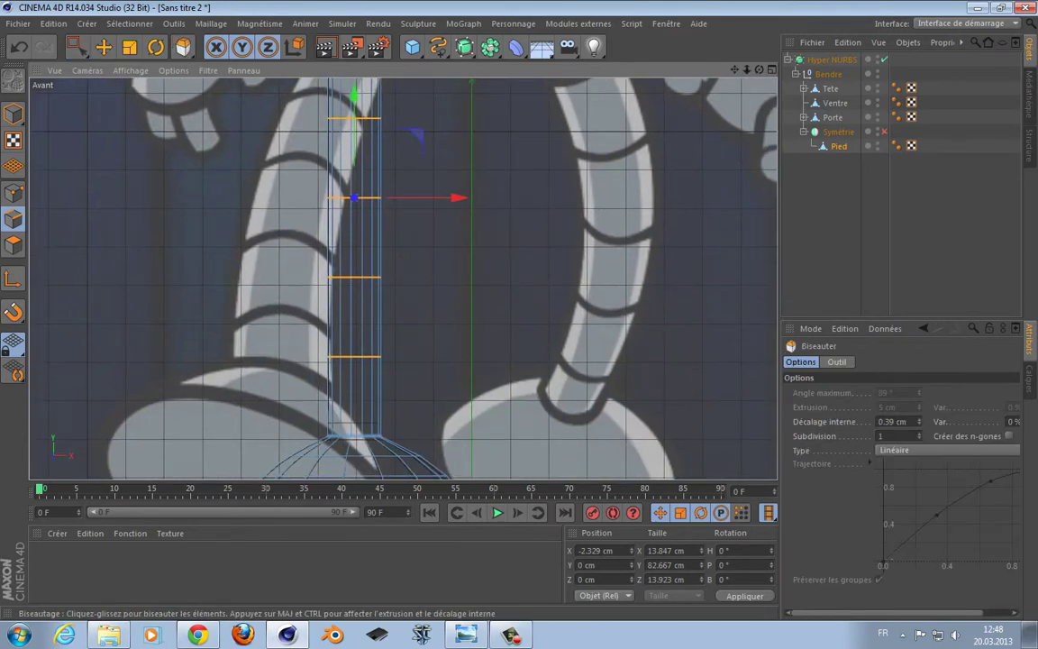
click(919, 439)
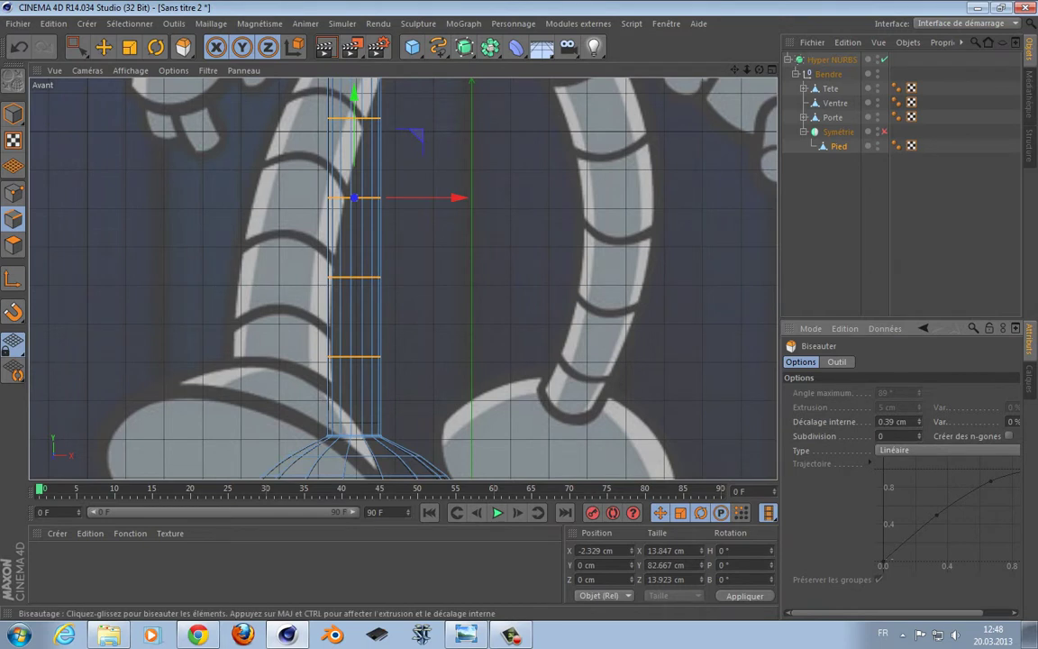
drag(504, 270, 514, 270)
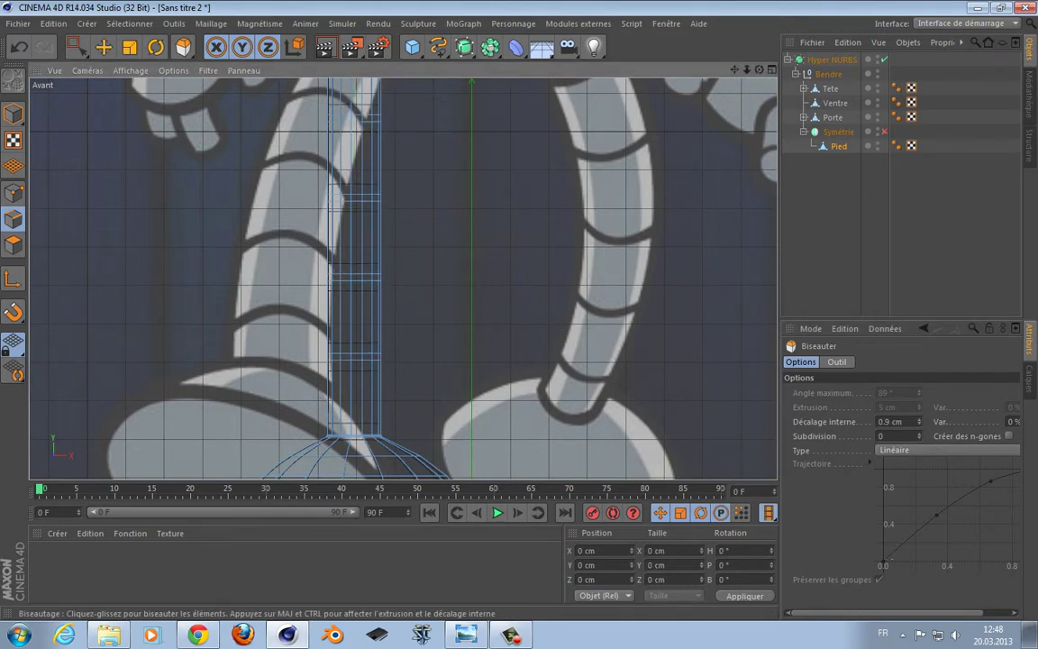
drag(384, 197, 382, 198)
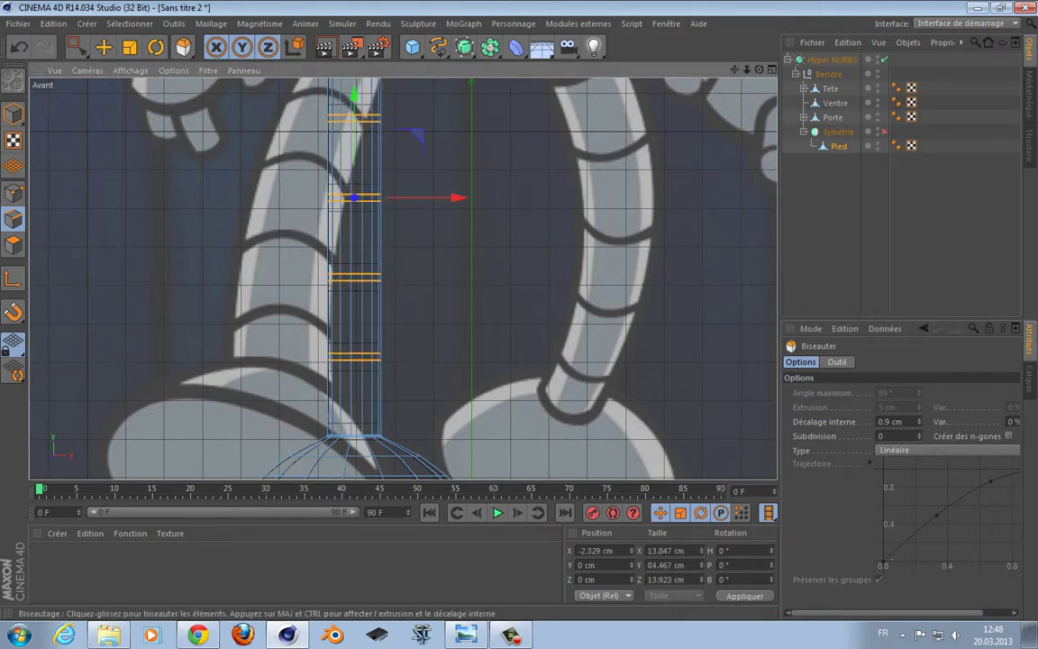
alt+middle_drag(393, 212, 401, 247)
drag(904, 422, 881, 422)
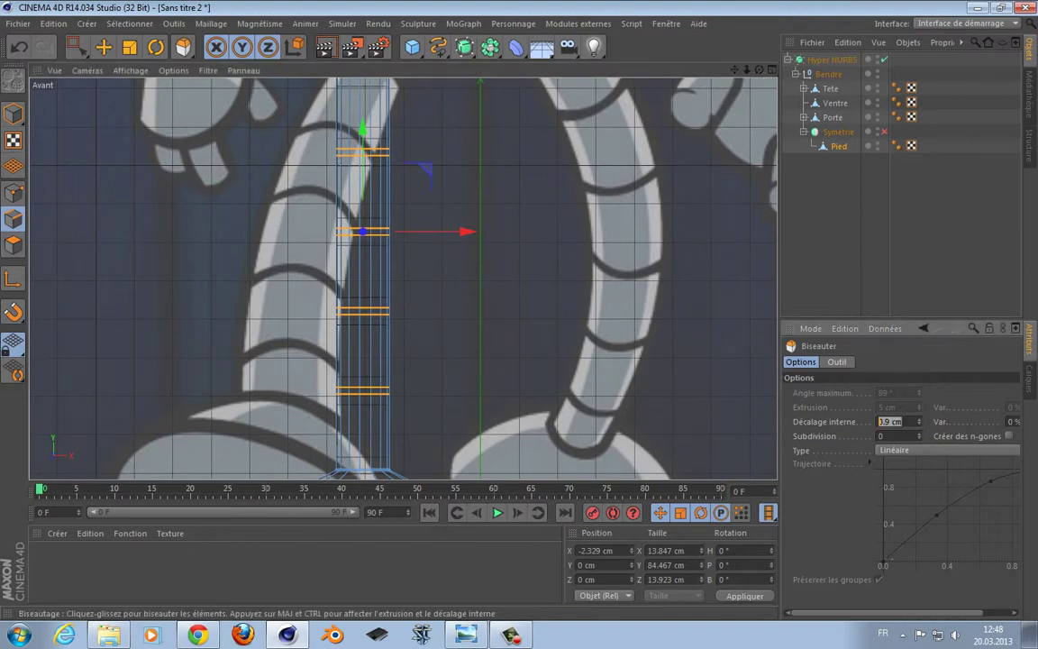
mouse_move(403, 279)
alt+middle_down()
mouse_move(403, 413)
mouse_move(410, 287)
alt+middle_up()
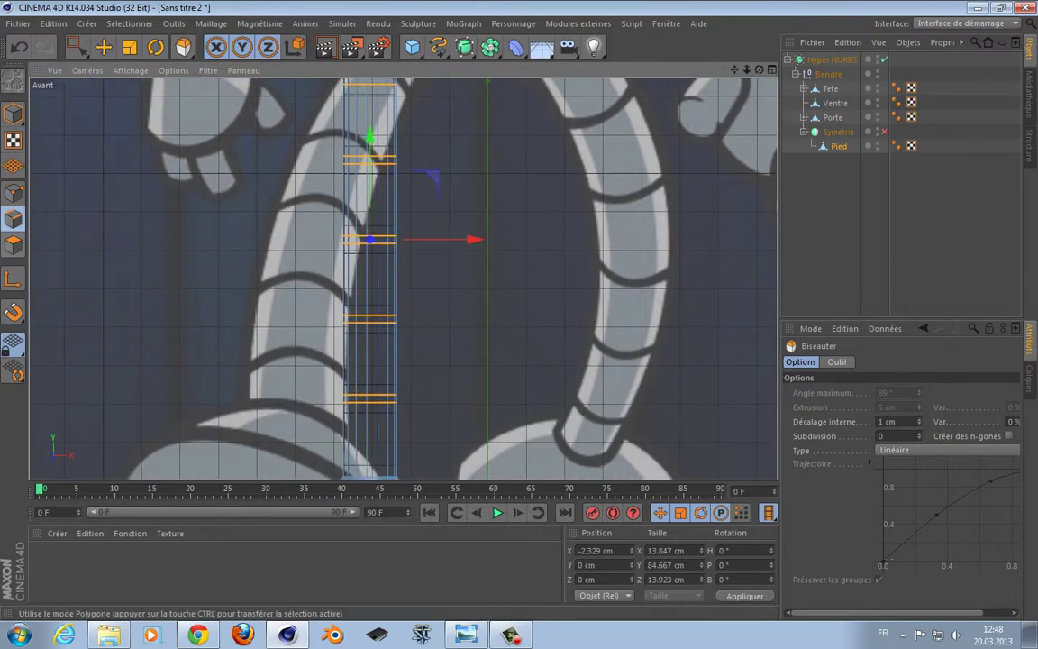
- In polygon mode, select the five narrow polygon bands created by the bevel along the leg with the Rectangle Selection tool
click(13, 244)
click(76, 47)
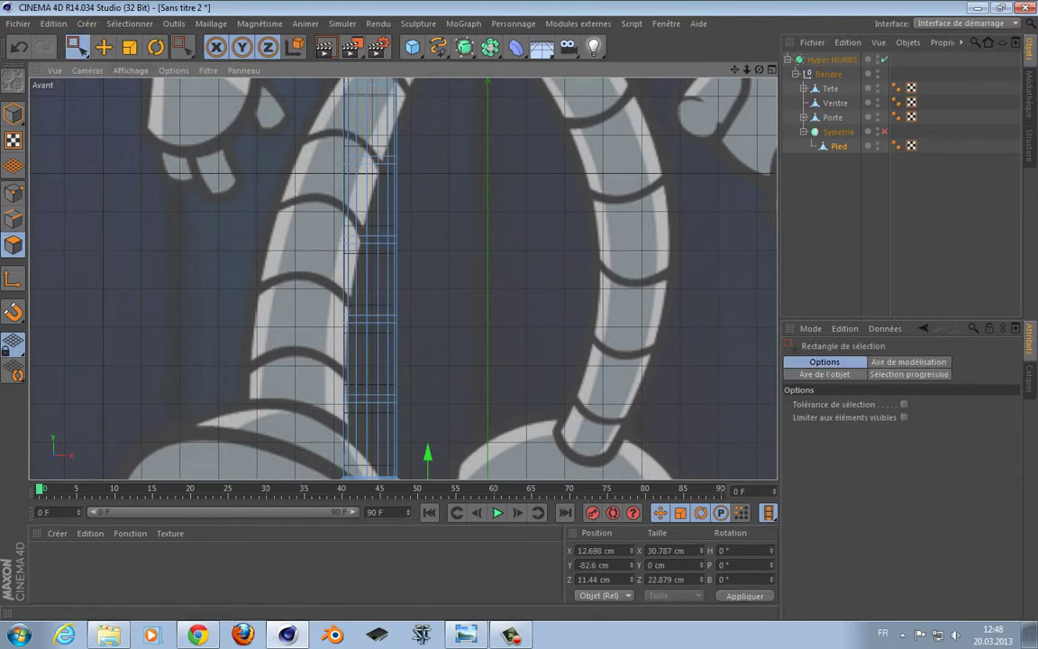
scroll(326, 244, down, 2)
drag(285, 278, 333, 293)
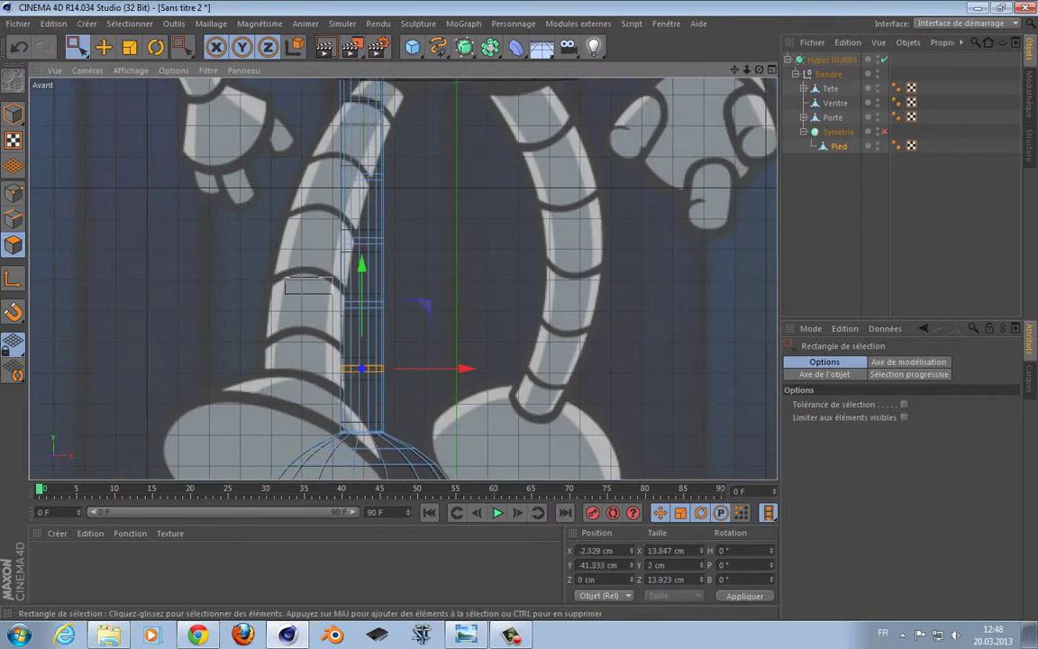
shift+drag(454, 254, 453, 255)
shift+drag(301, 155, 424, 193)
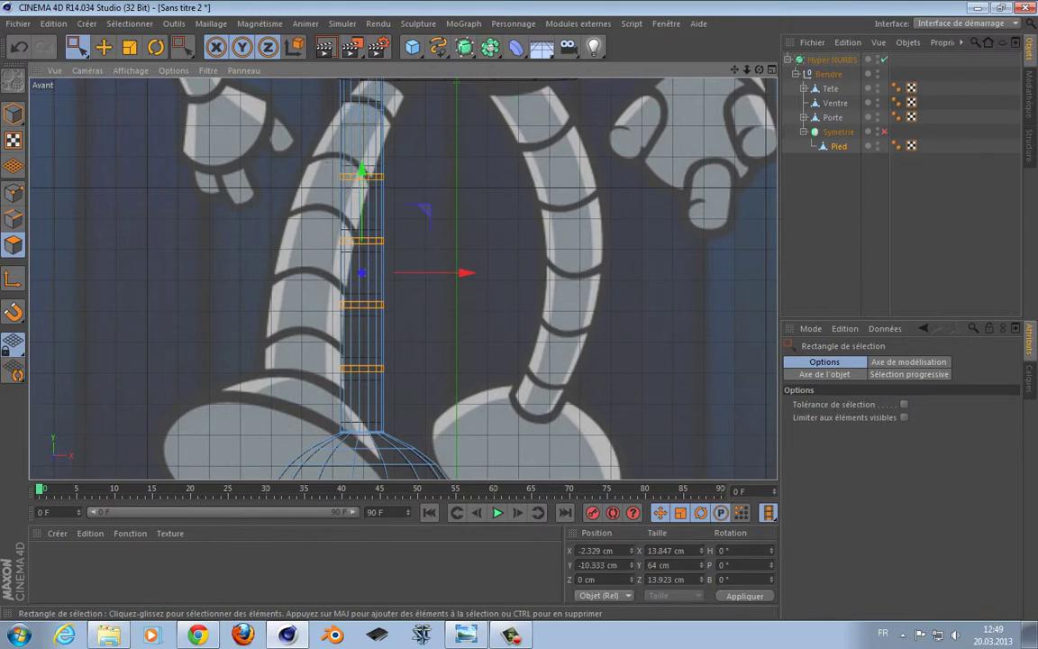
shift+drag(379, 112, 404, 125)
- Try to extrude the selected leg bands inward with an offset of -1.1 cm, and undo it
alt+middle_drag(403, 279, 428, 283)
scroll(492, 273, up, 4)
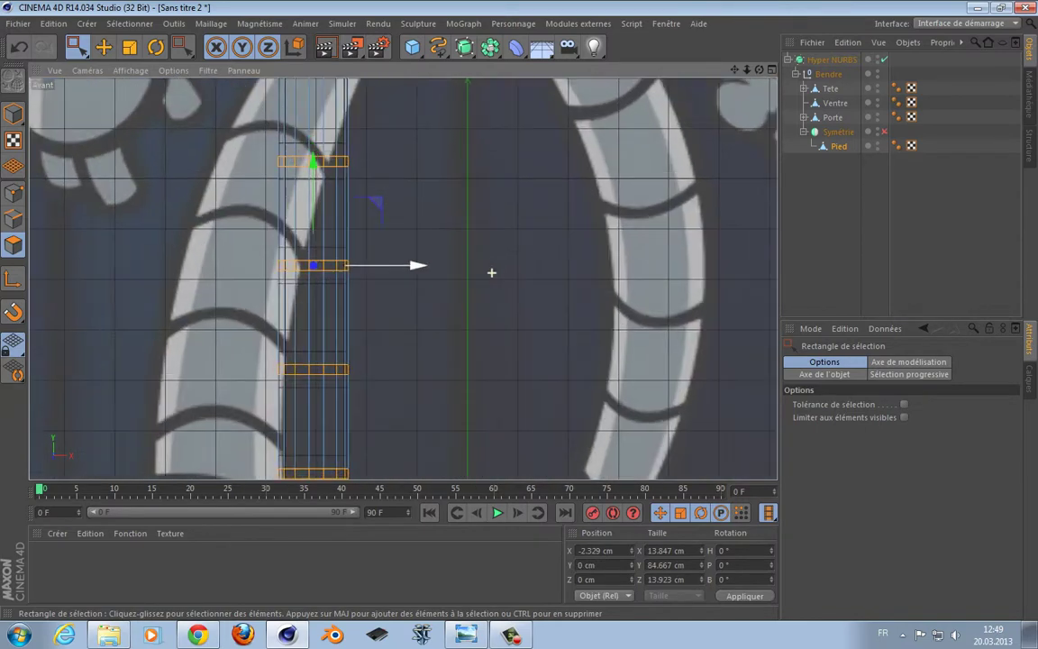
alt+middle_drag(491, 273, 563, 226)
key(d)
scroll(510, 231, up, 3)
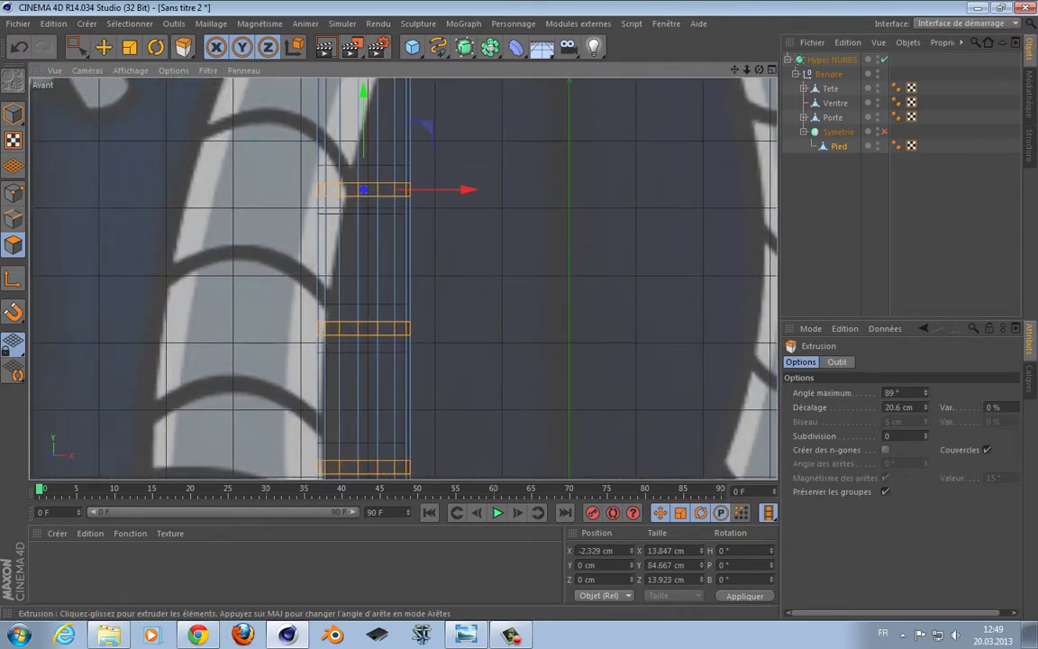
drag(562, 226, 554, 226)
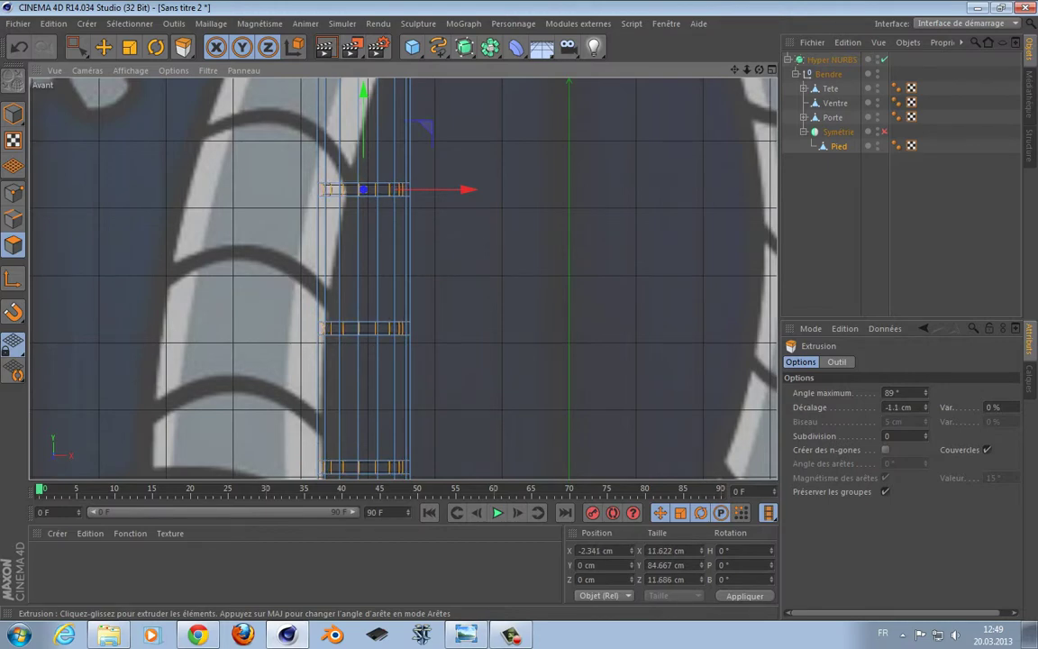
key(ctrl+z)
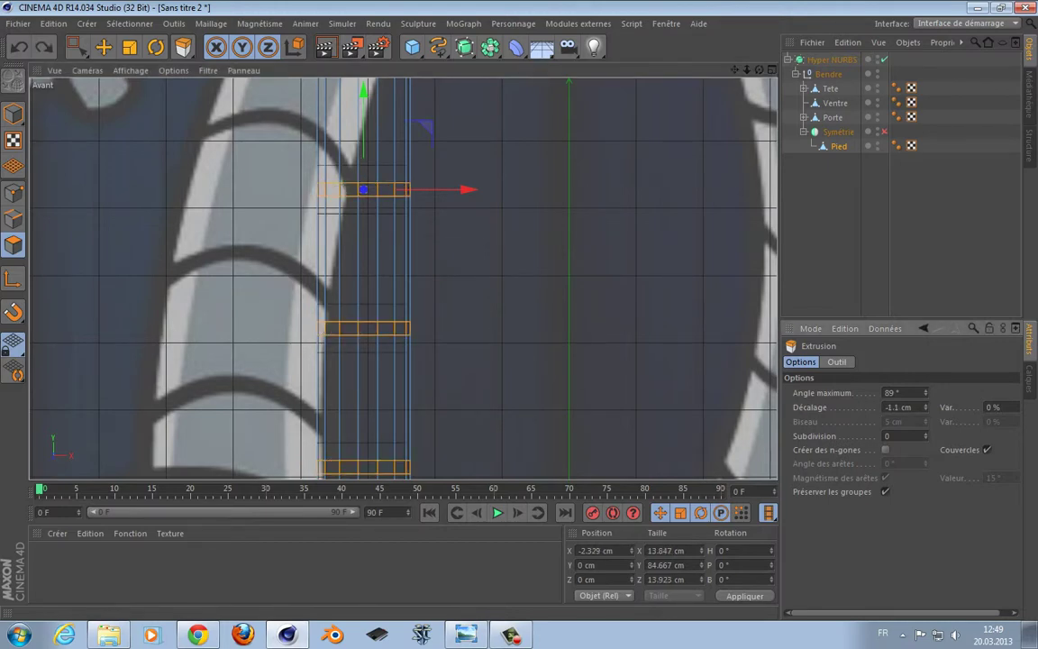
- Extrude the selected leg bands inward with an offset of about -0.96 cm to form grooves between the segments
scroll(625, 341, up, 5)
alt+middle_drag(625, 341, 762, 477)
scroll(402, 279, up, 4)
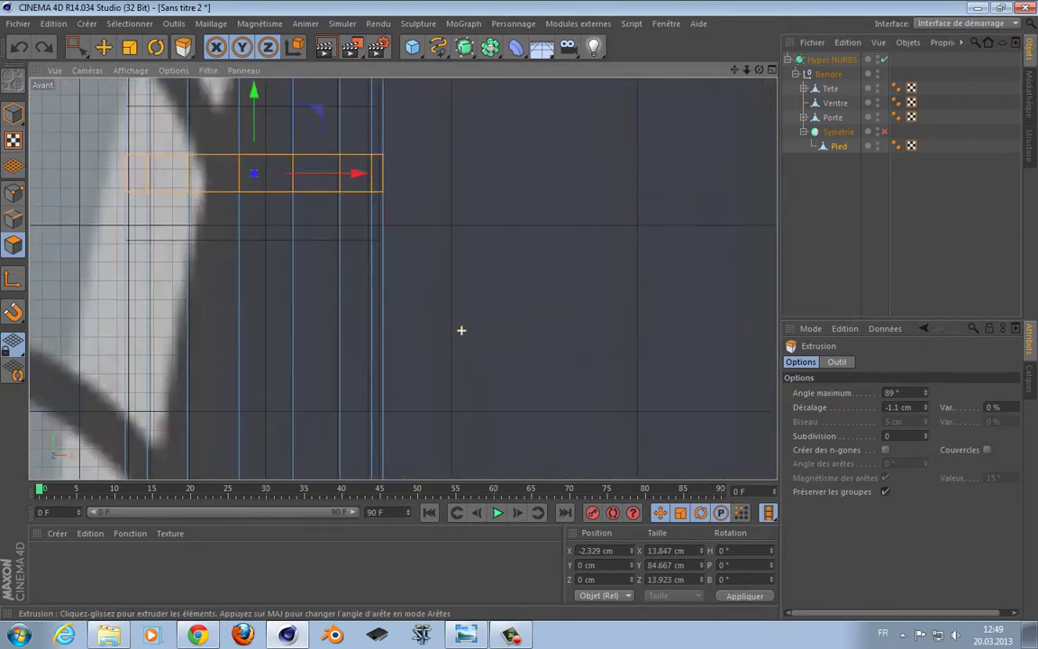
alt+middle_drag(462, 329, 524, 416)
key(s)
scroll(501, 320, up, 9)
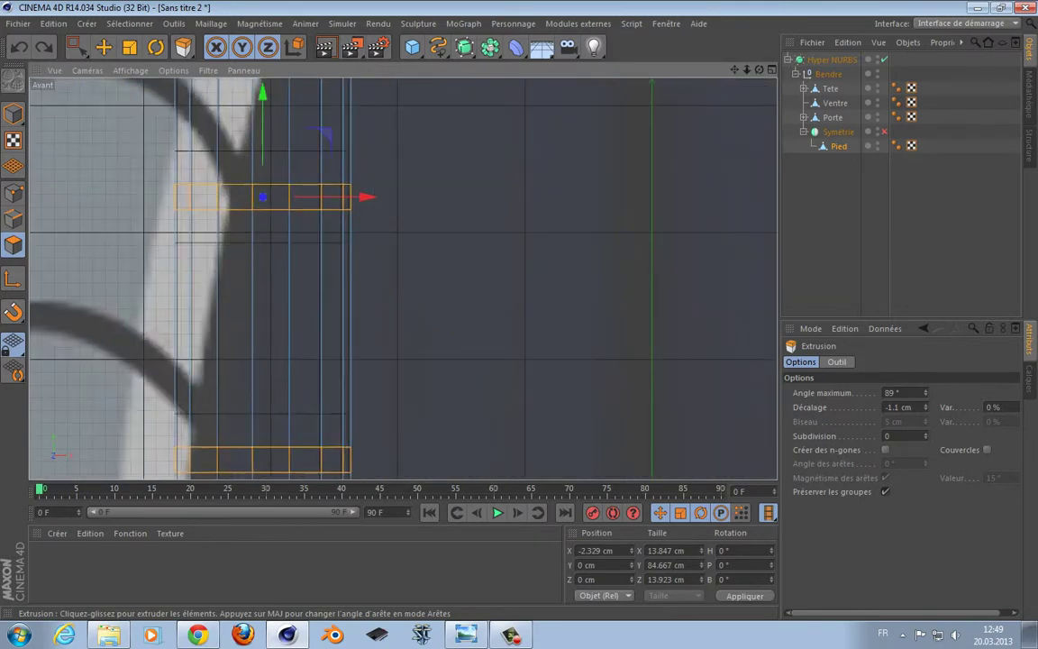
alt+middle_drag(453, 327, 542, 338)
drag(542, 338, 528, 338)
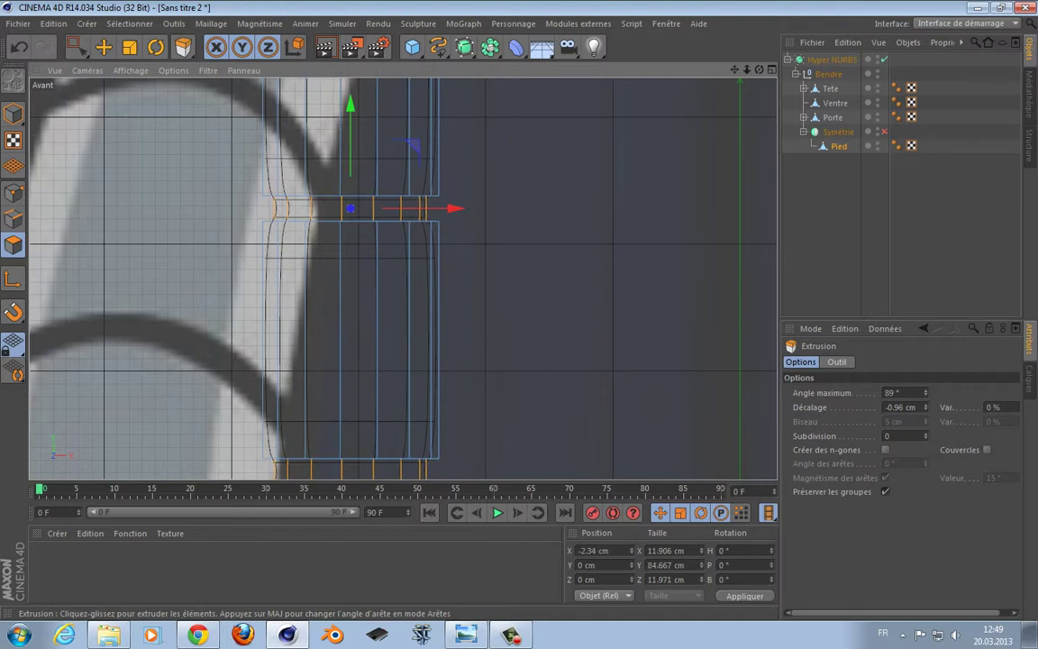
- Lock the Y axis and scale the groove polygons down slightly to about 11.76 cm in X and 11.83 cm in Z
click(129, 47)
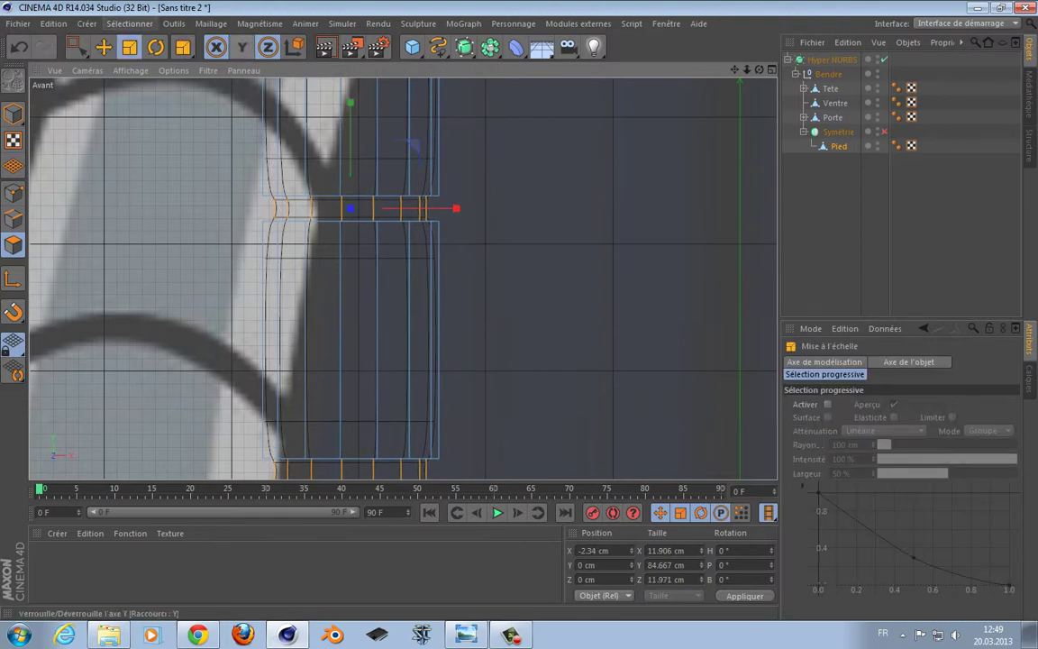
click(241, 47)
drag(532, 306, 529, 306)
- Examine the leg's grooves up close in the perspective view and render that view
middle_click(528, 306)
scroll(216, 174, up, 5)
alt+drag(292, 191, 261, 172)
alt+middle_drag(261, 171, 216, 174)
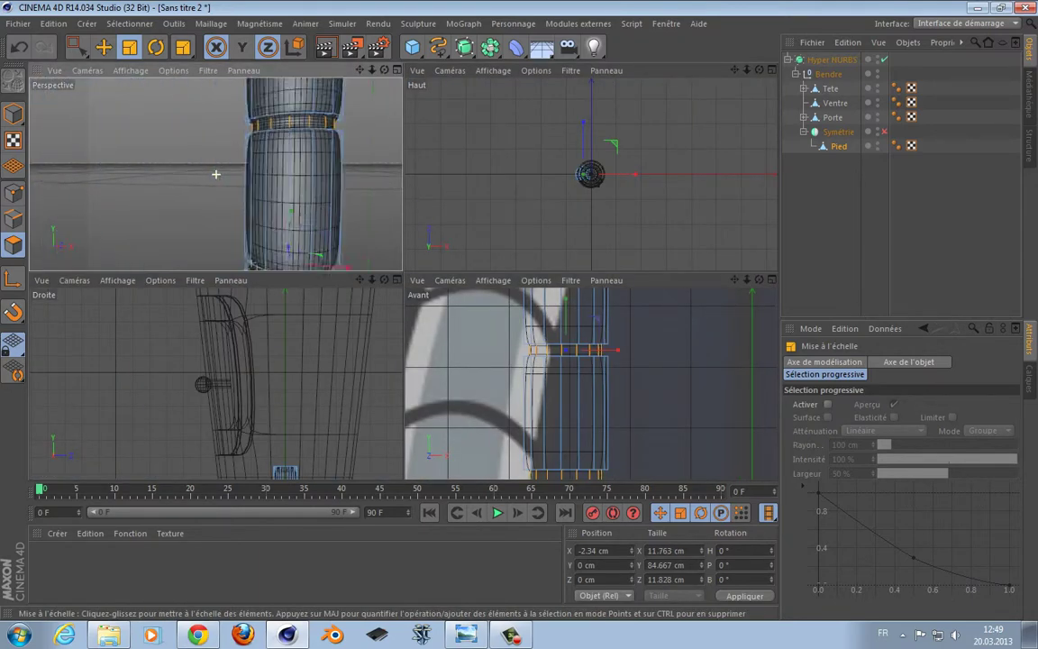
scroll(215, 174, down, 3)
click(396, 70)
alt+middle_drag(435, 277, 326, 287)
click(326, 47)
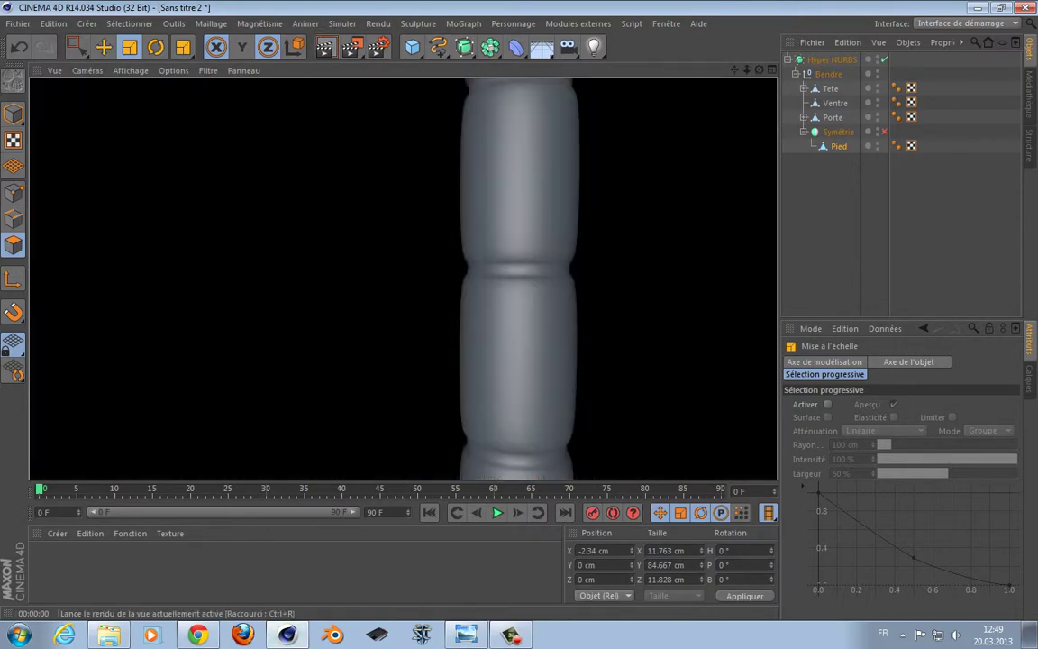
- Return to the front view and, in edge mode, have the border edge loops of the five leg grooves selected
key(F5)
middle_click(586, 311)
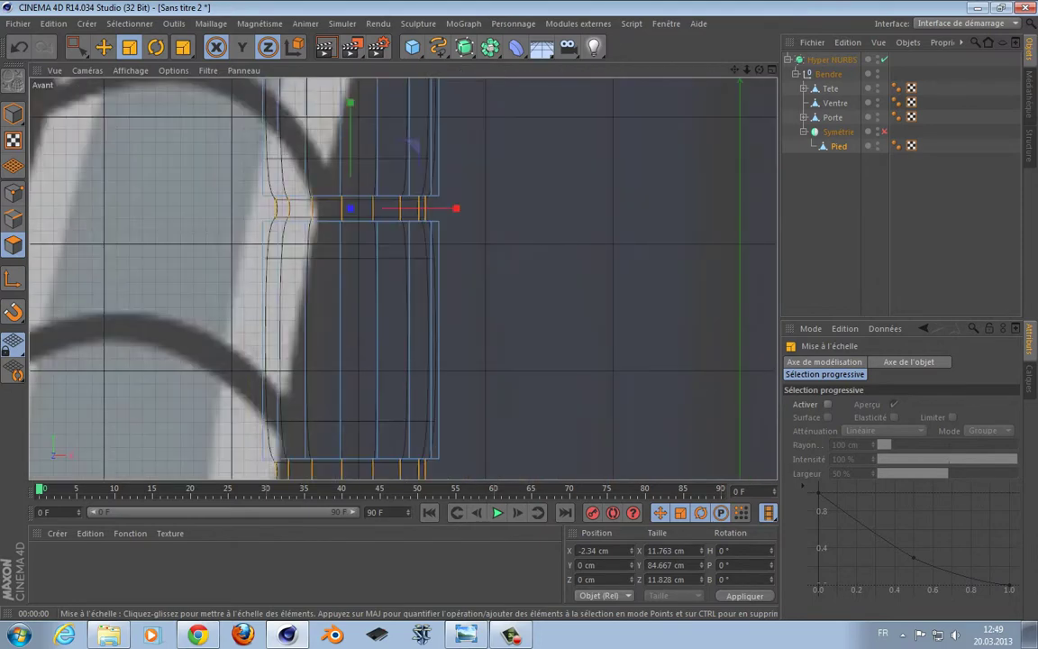
scroll(162, 198, down, 7)
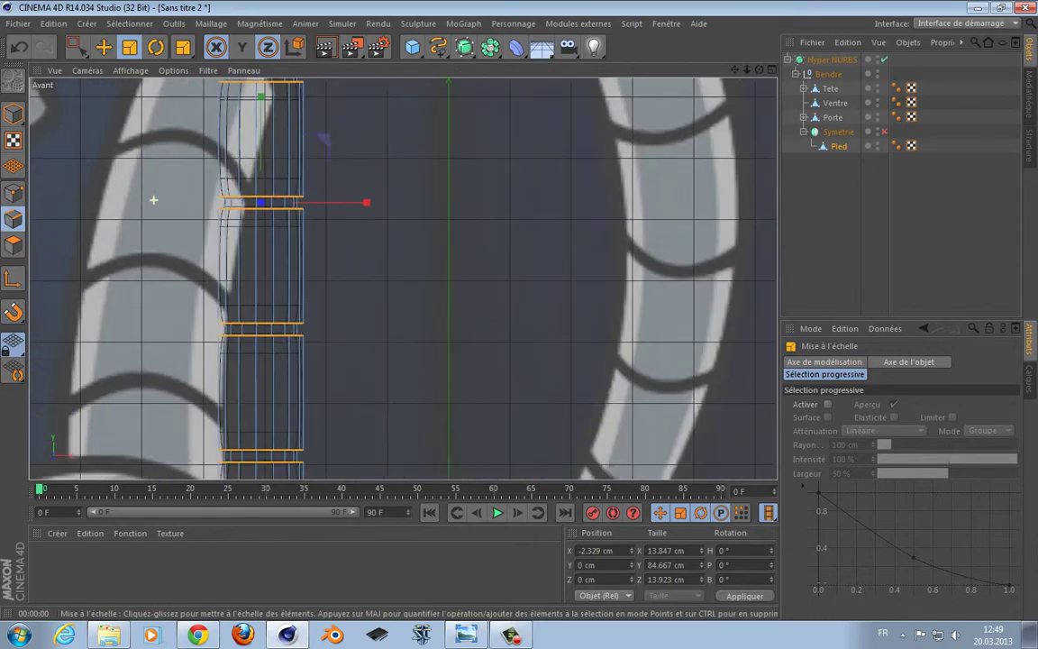
alt+middle_drag(320, 191, 402, 243)
scroll(382, 176, down, 3)
scroll(442, 237, down, 1)
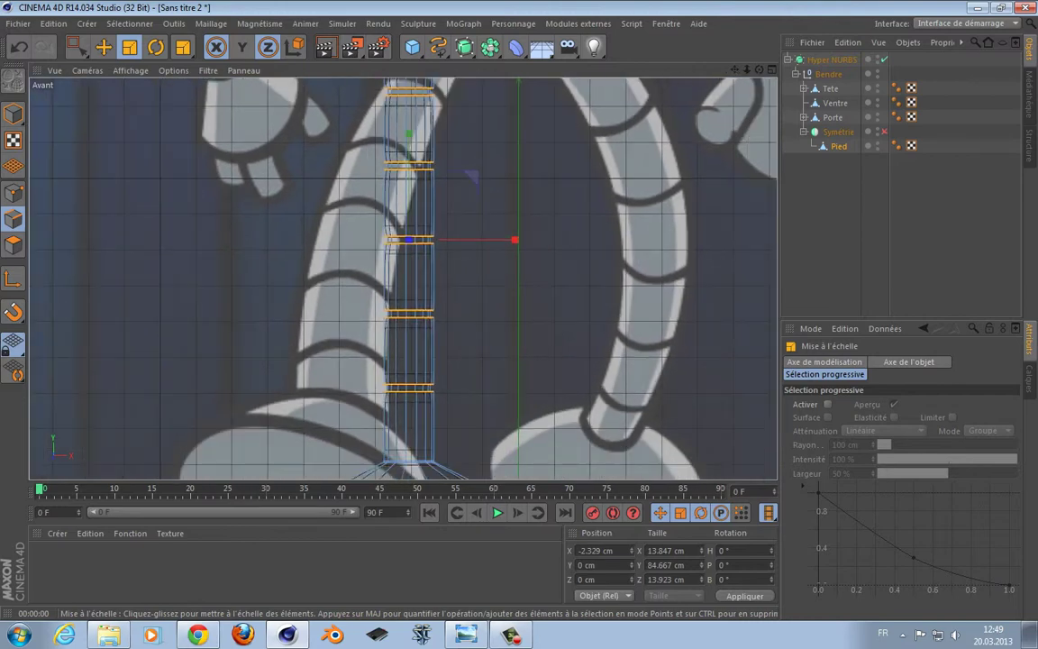
- Try to bevel the groove border edges with subdivision 0 and an inner offset of 0.15 cm, and undo it
key(m)
key(s)
scroll(485, 260, up, 14)
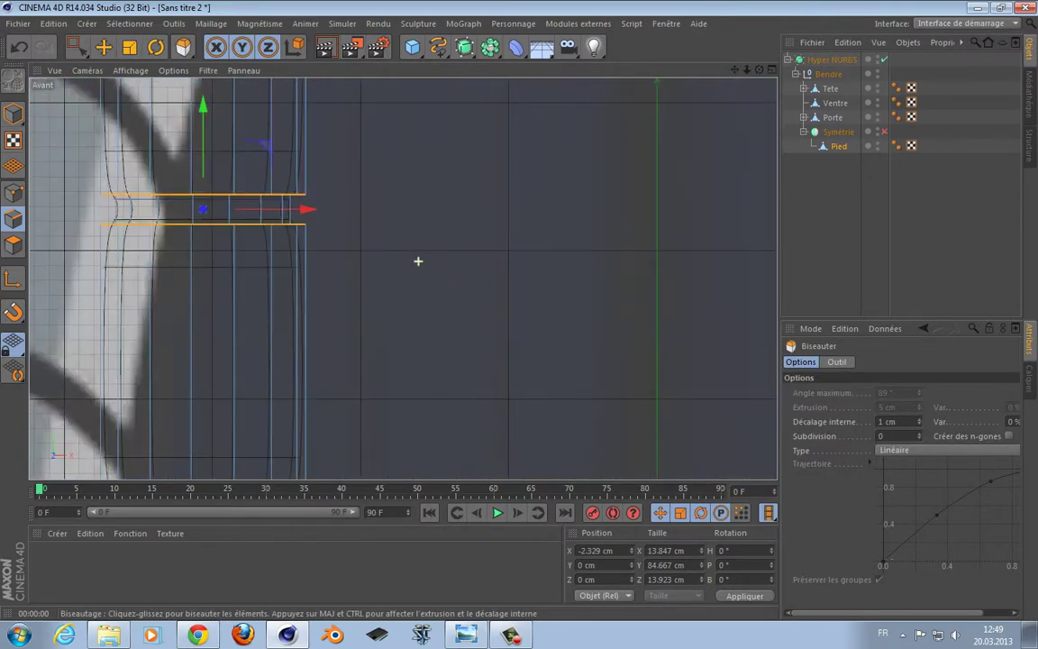
alt+middle_drag(418, 259, 535, 298)
drag(535, 297, 551, 298)
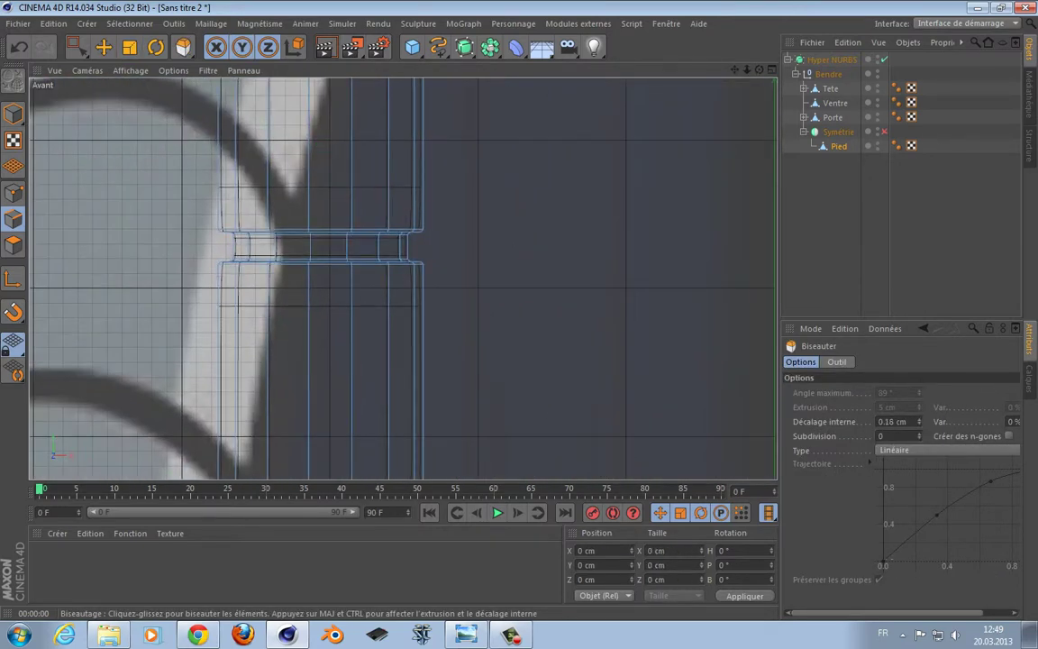
drag(327, 248, 325, 248)
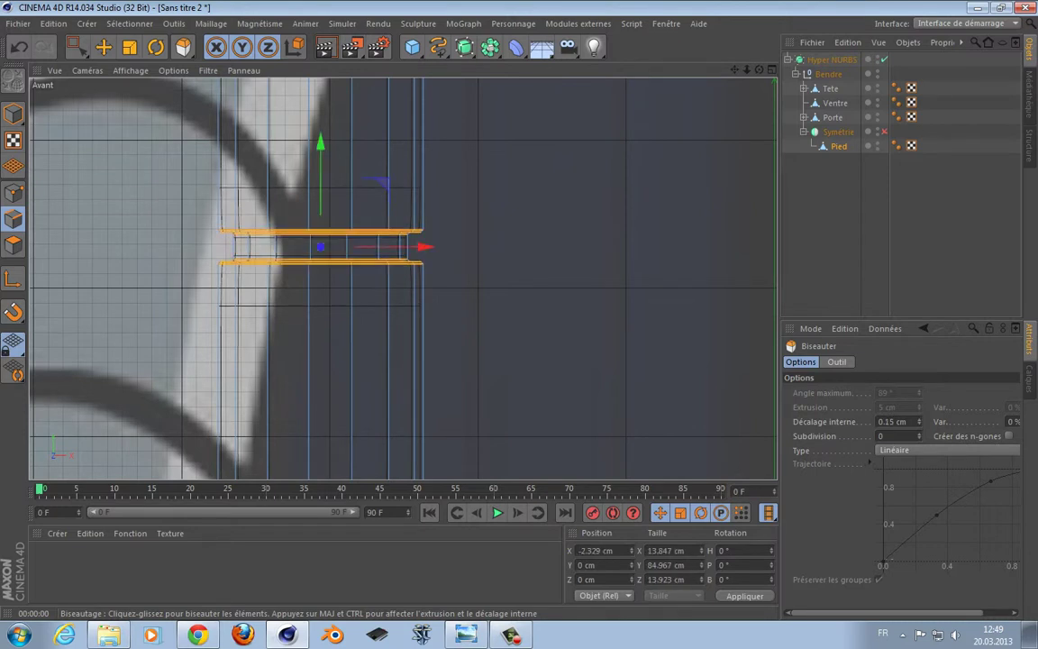
key(ctrl+z)
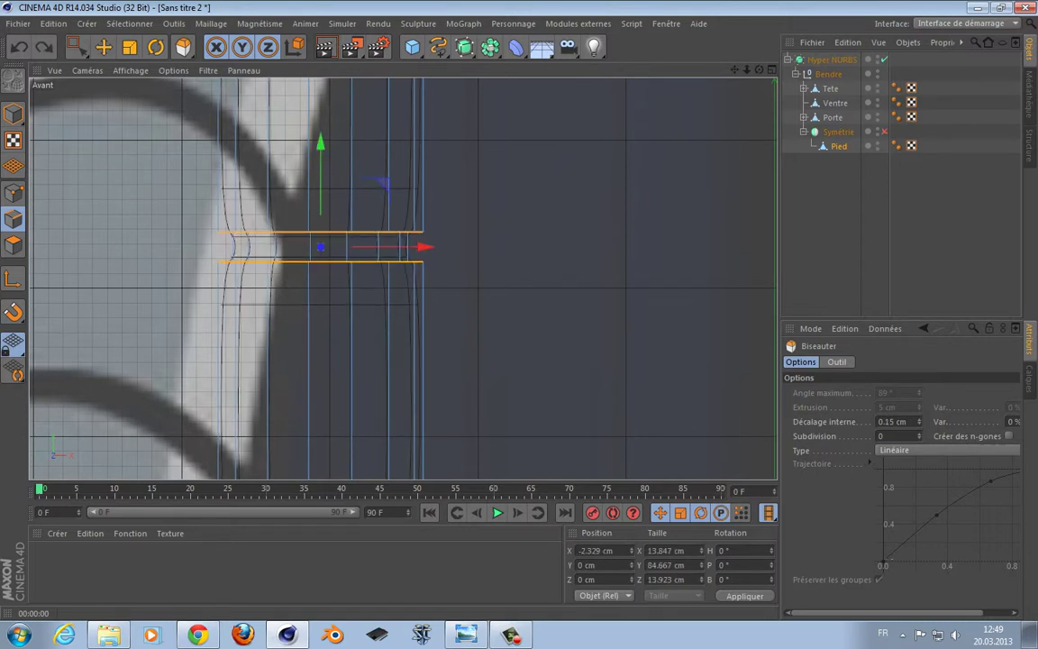
- Bevel the groove border edges with subdivision 1 and an inner offset of 0.15 cm, and view the whole leg in perspective
click(885, 436)
key(Return)
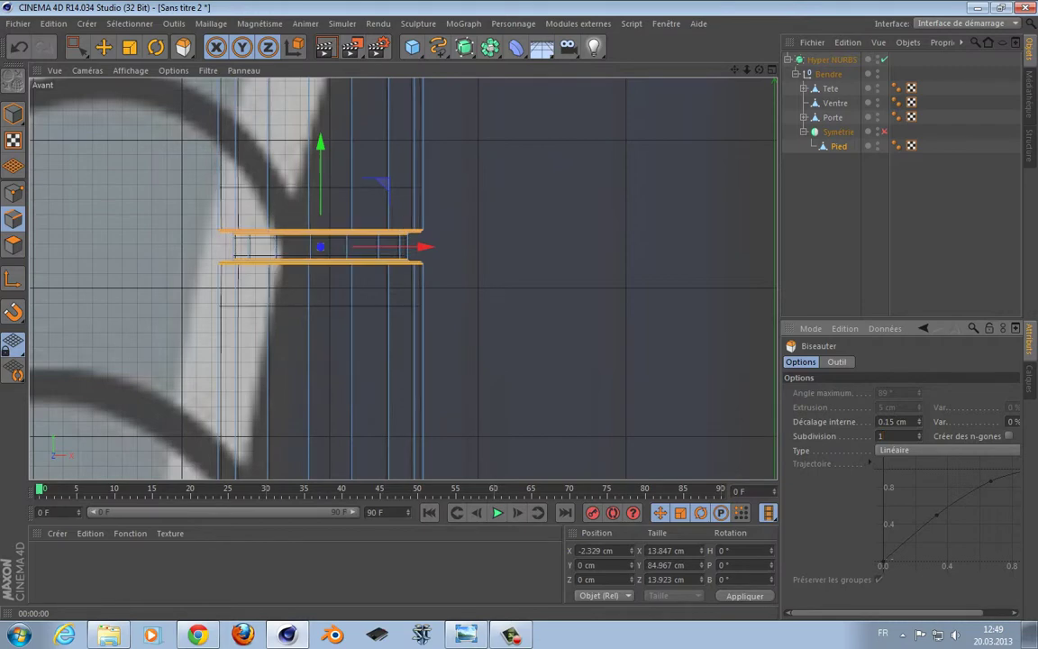
middle_click(360, 233)
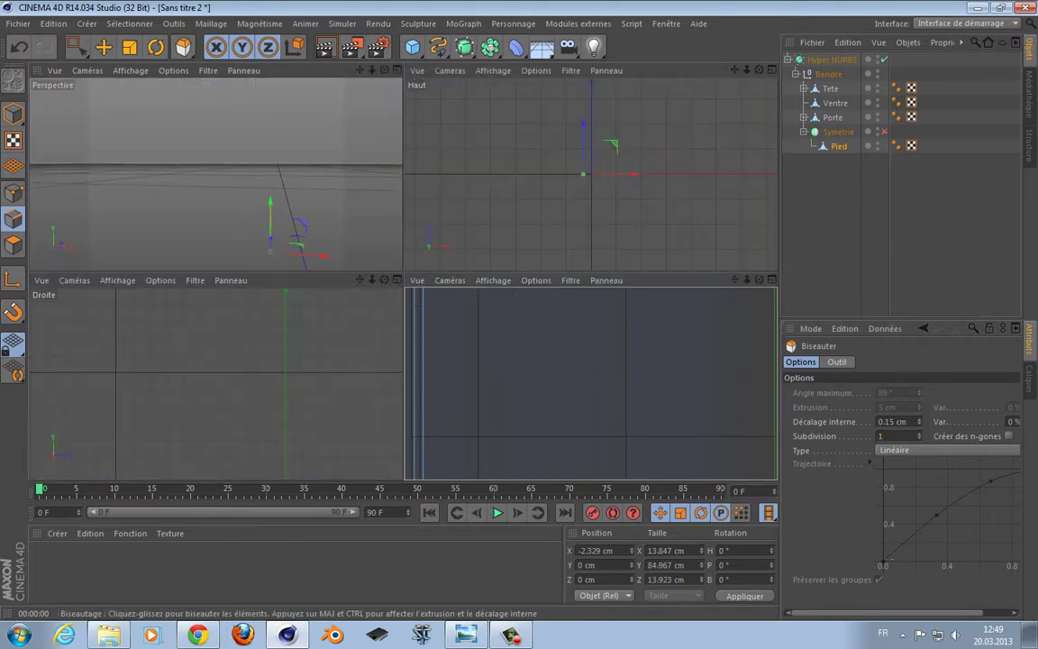
middle_click(344, 226)
scroll(496, 281, down, 6)
alt+middle_drag(492, 281, 462, 223)
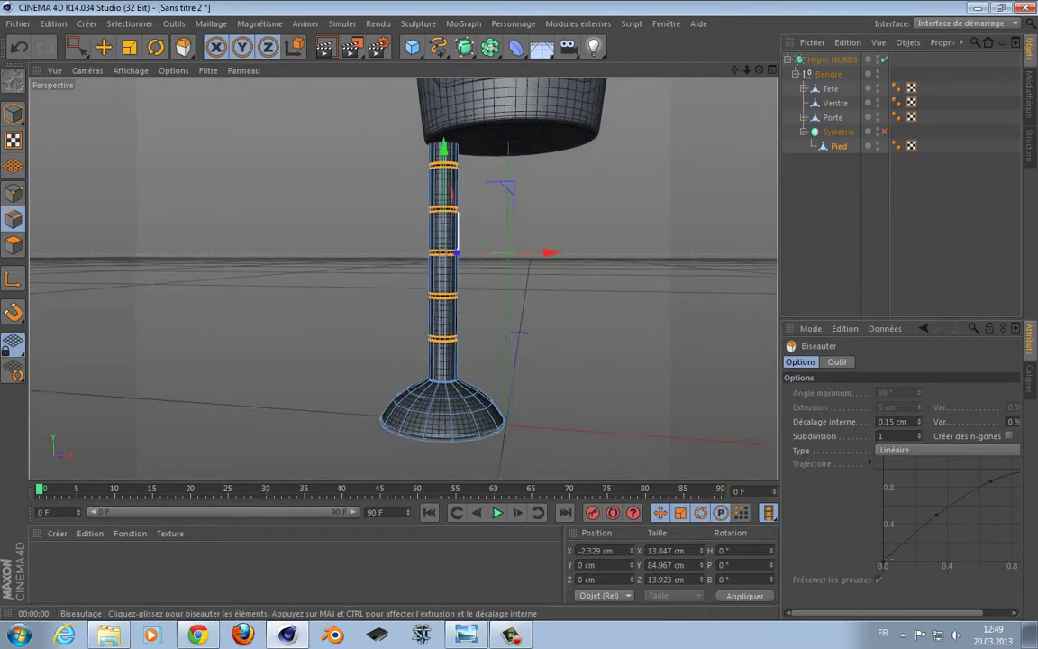
- Render the perspective view to check the beveled grooves along the leg
click(325, 48)
key(ctrl+r)
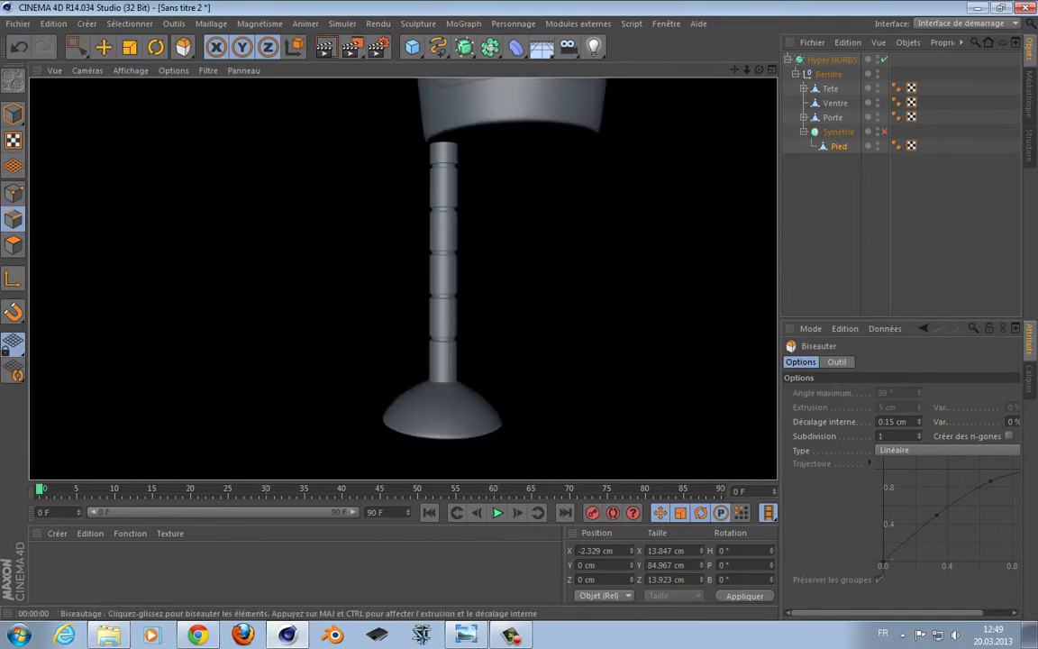
scroll(403, 278, down, 5)
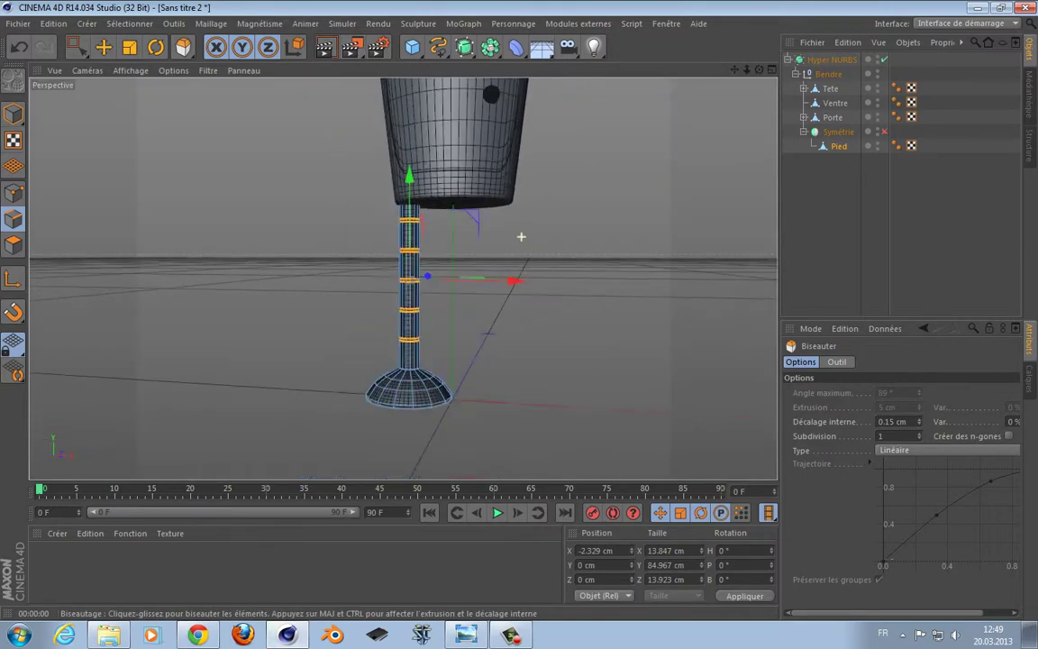
alt+drag(403, 278, 393, 274)
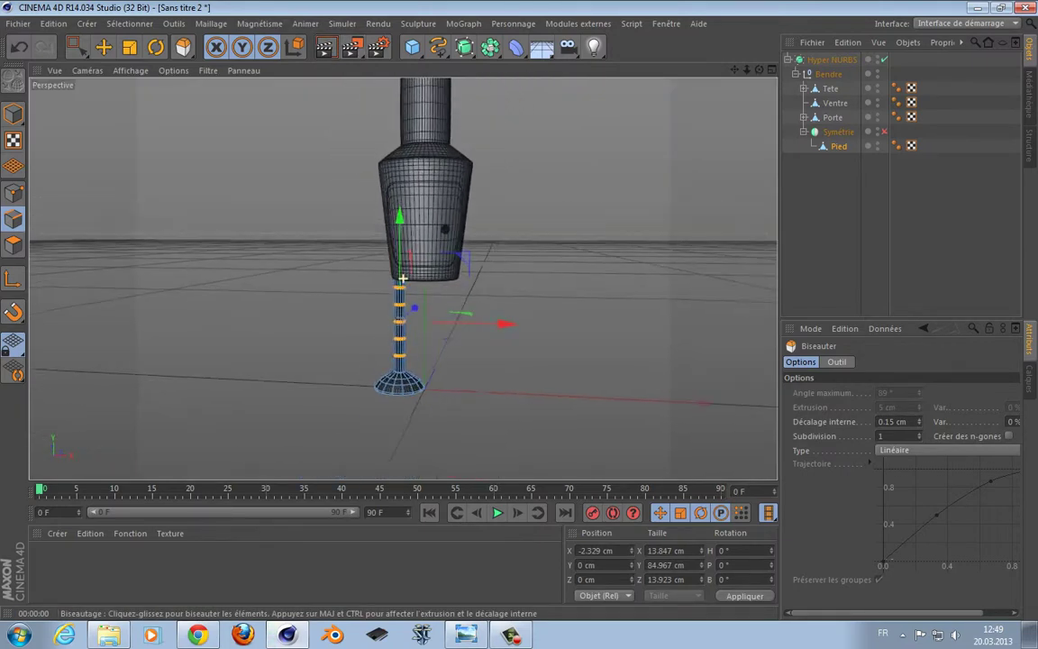
- Re-enable the Symétrie object so both legs appear, and render the whole robot in perspective
click(78, 46)
drag(78, 47, 112, 68)
click(839, 132)
click(884, 132)
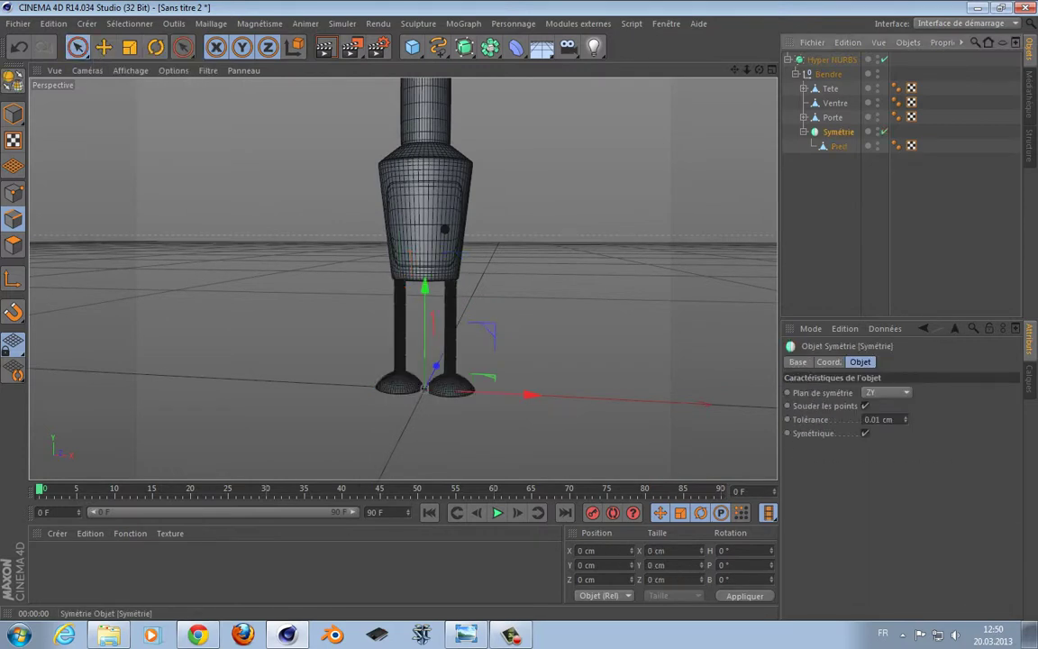
alt+middle_drag(669, 137, 661, 205)
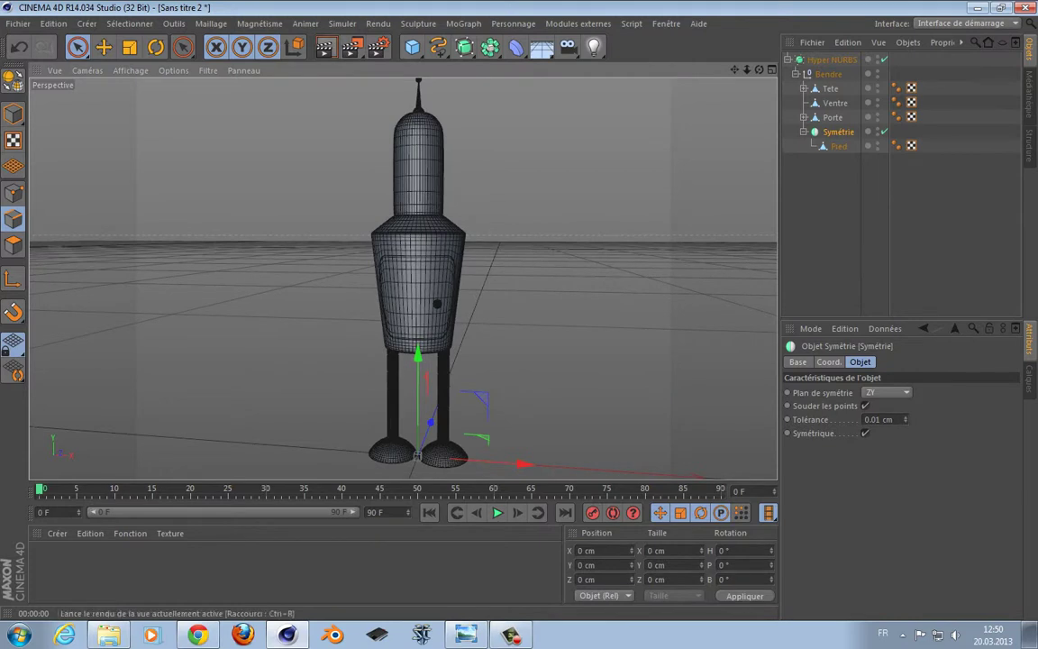
click(326, 47)
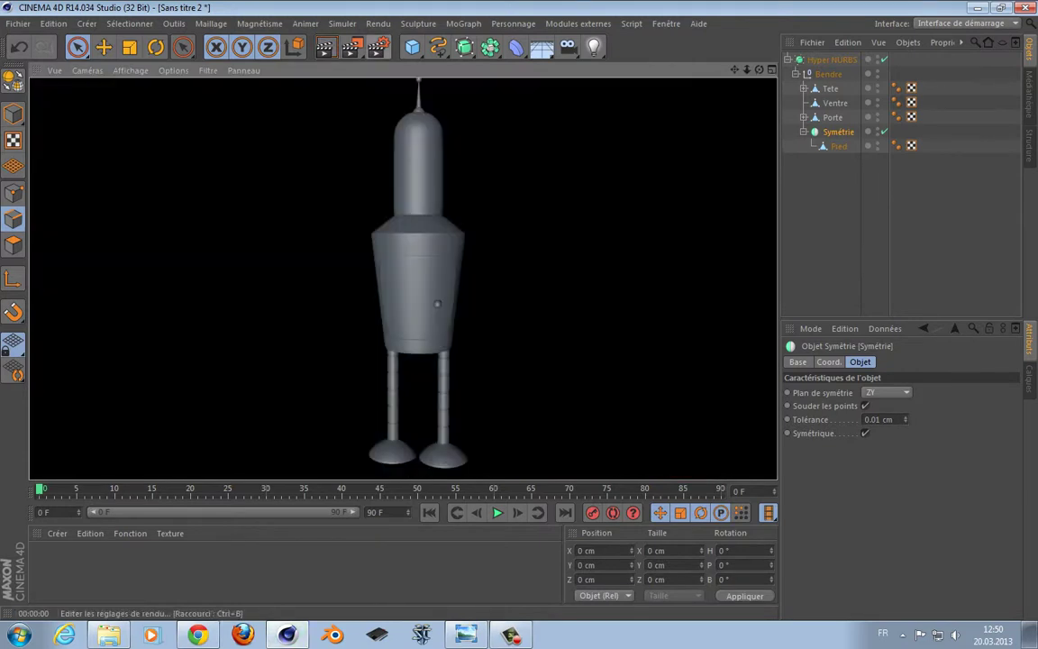
mouse_move(402, 279)
alt+mouse_down()
mouse_move(383, 263)
mouse_move(212, 249)
mouse_move(403, 278)
mouse_move(394, 269)
alt+mouse_up()
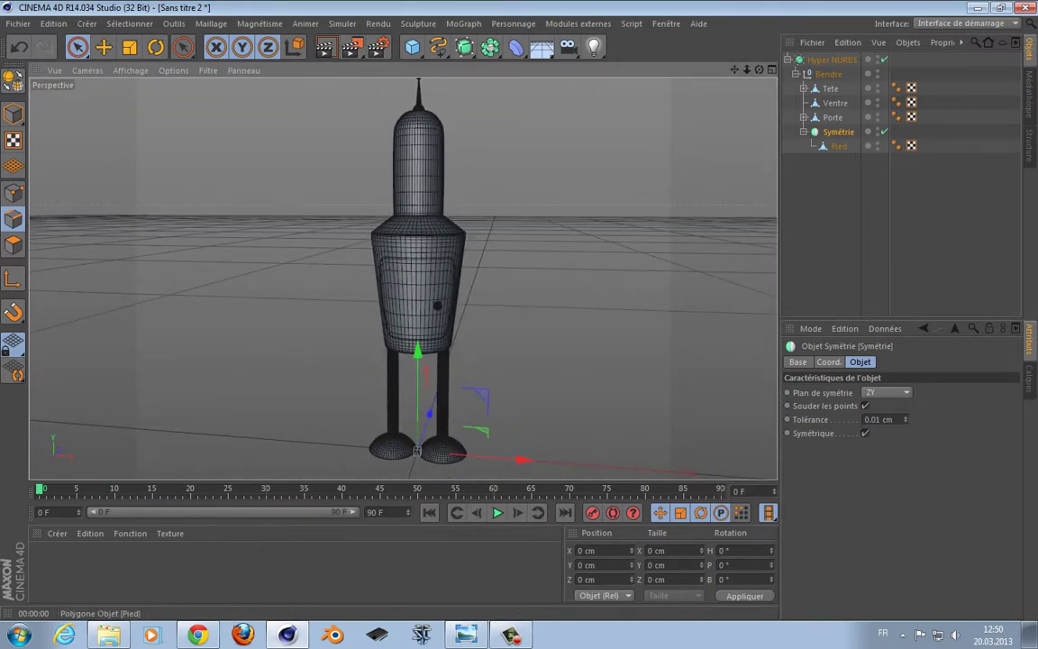
- Duplicate Pied inside the Symétrie object and select all edges of the copy in the front view
click(839, 146)
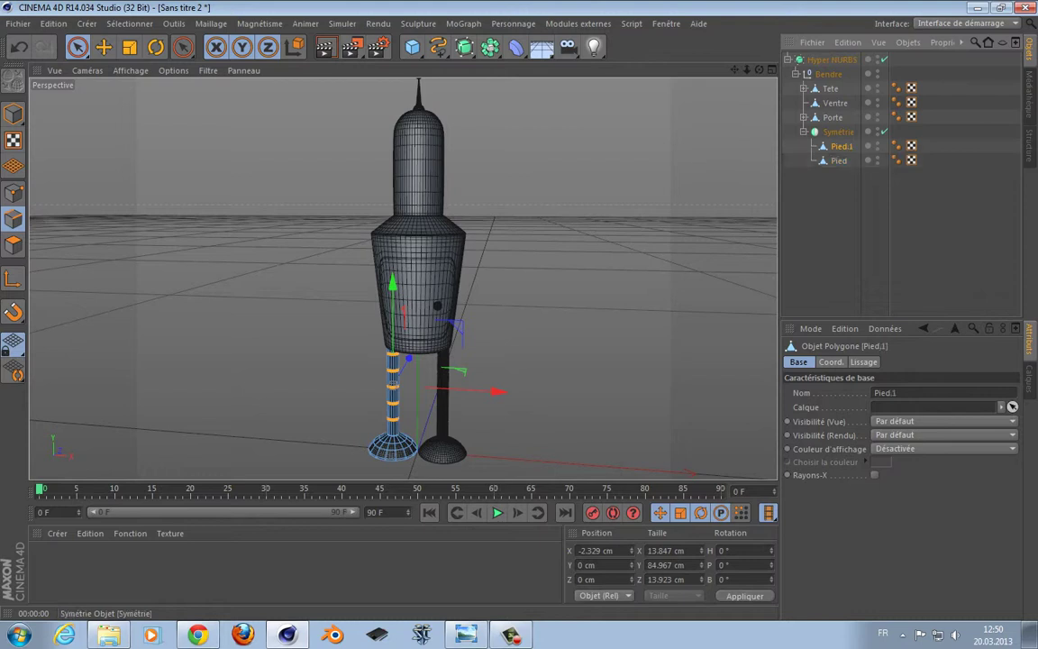
middle_click(520, 269)
middle_click(515, 334)
scroll(495, 257, down, 8)
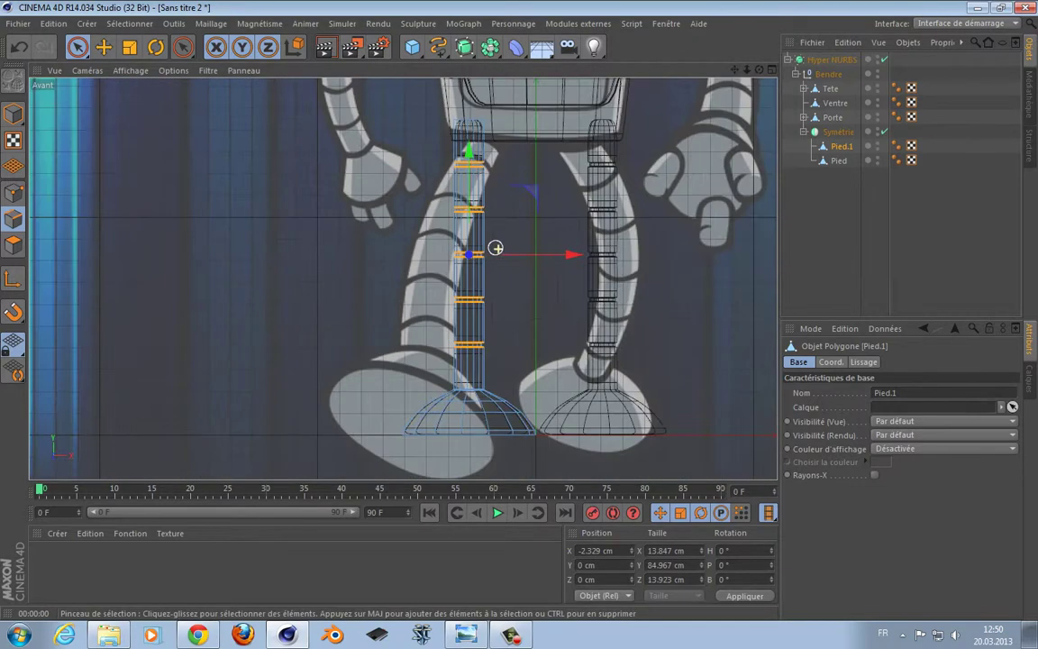
scroll(495, 248, down, 5)
alt+middle_drag(495, 248, 468, 344)
key(ctrl+a)
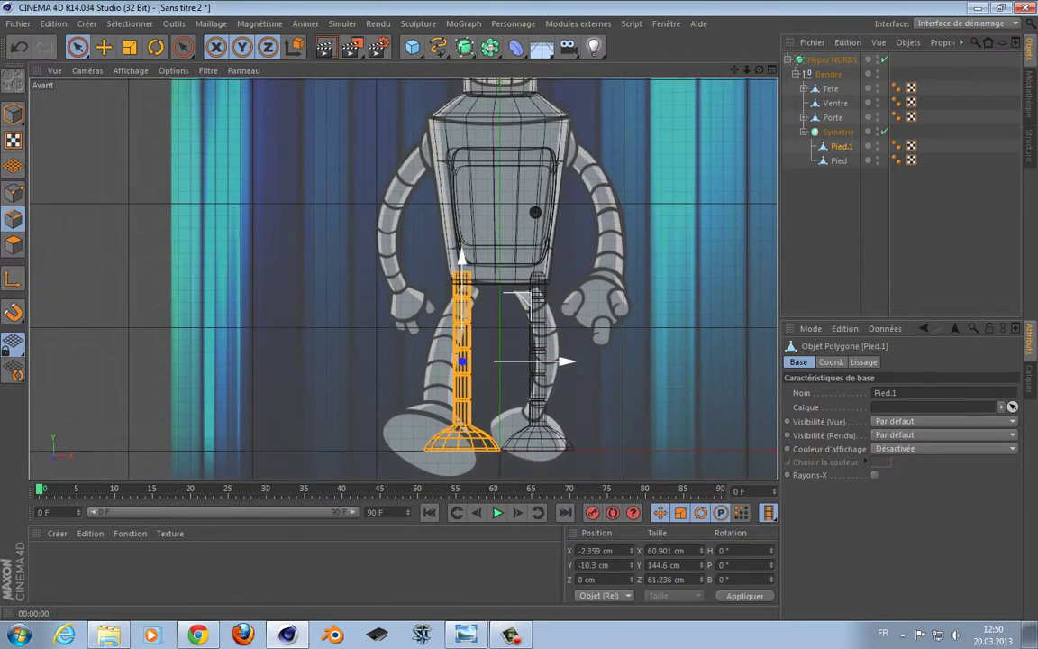
- Move the axis of the leg copy up to the top end of the leg, at about Y 141 cm
click(18, 280)
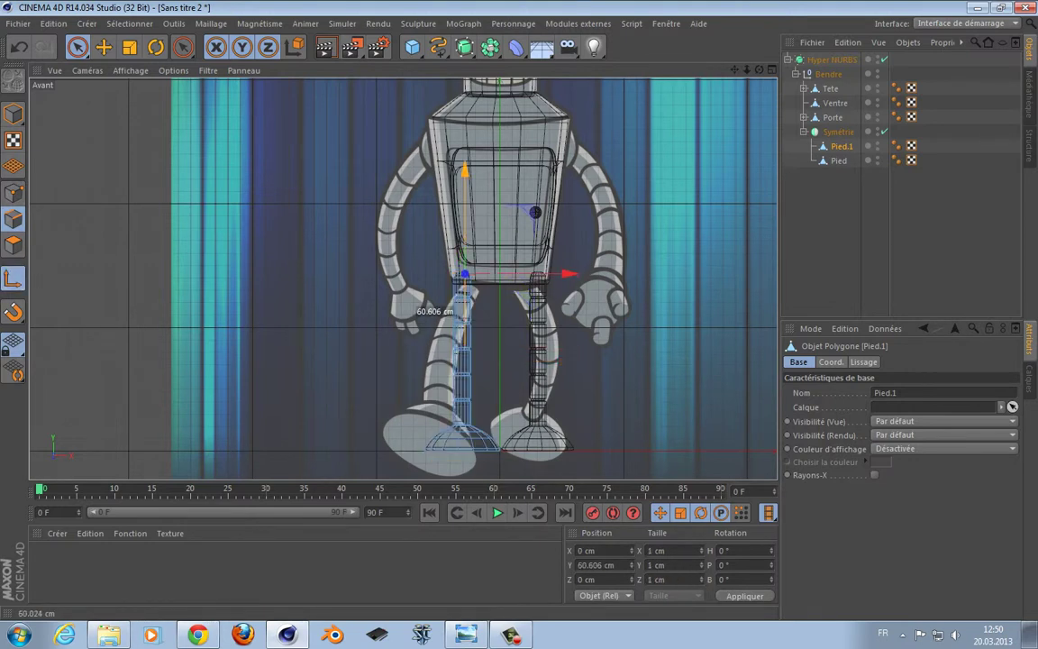
click(13, 113)
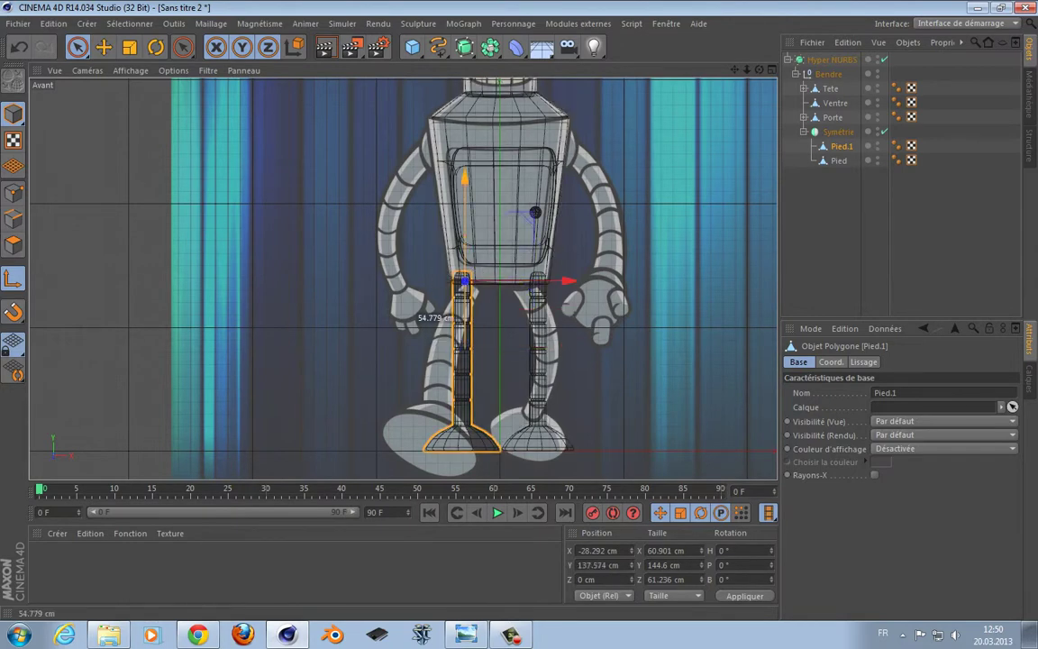
drag(464, 169, 465, 173)
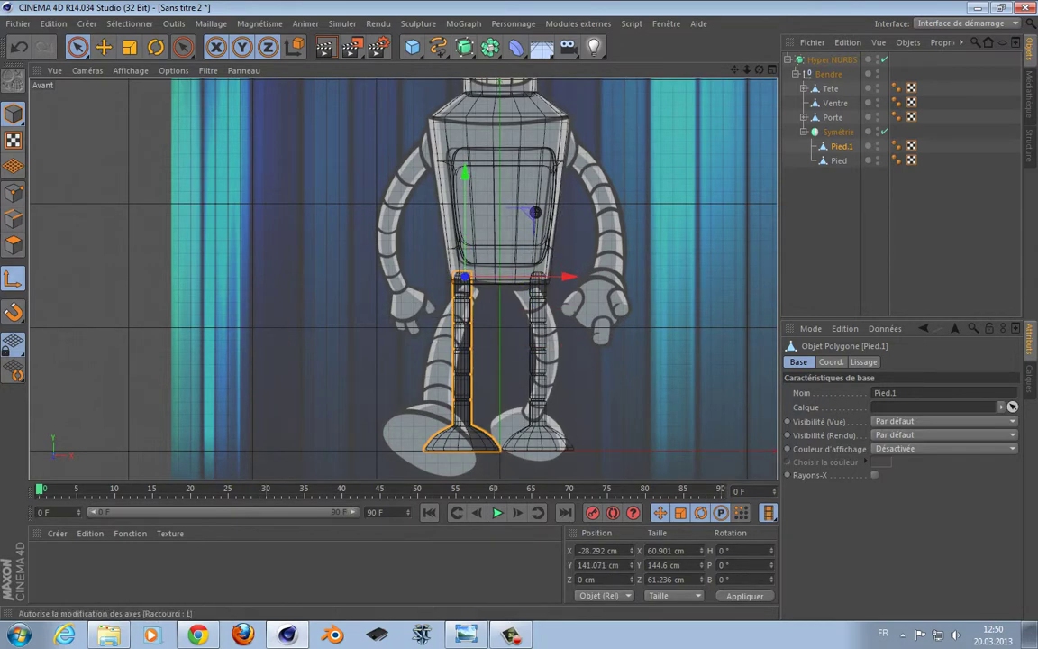
- Rotate the leg copy 90° on B and move it to the shoulder, at about X -52 cm and Y 244 cm
key(r)
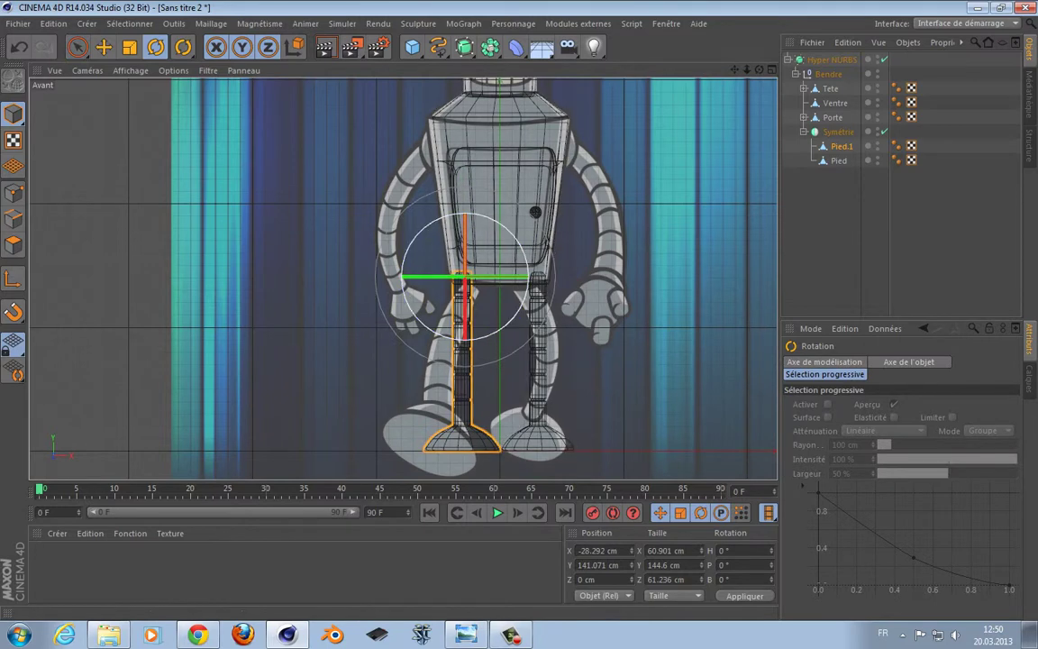
drag(516, 213, 526, 343)
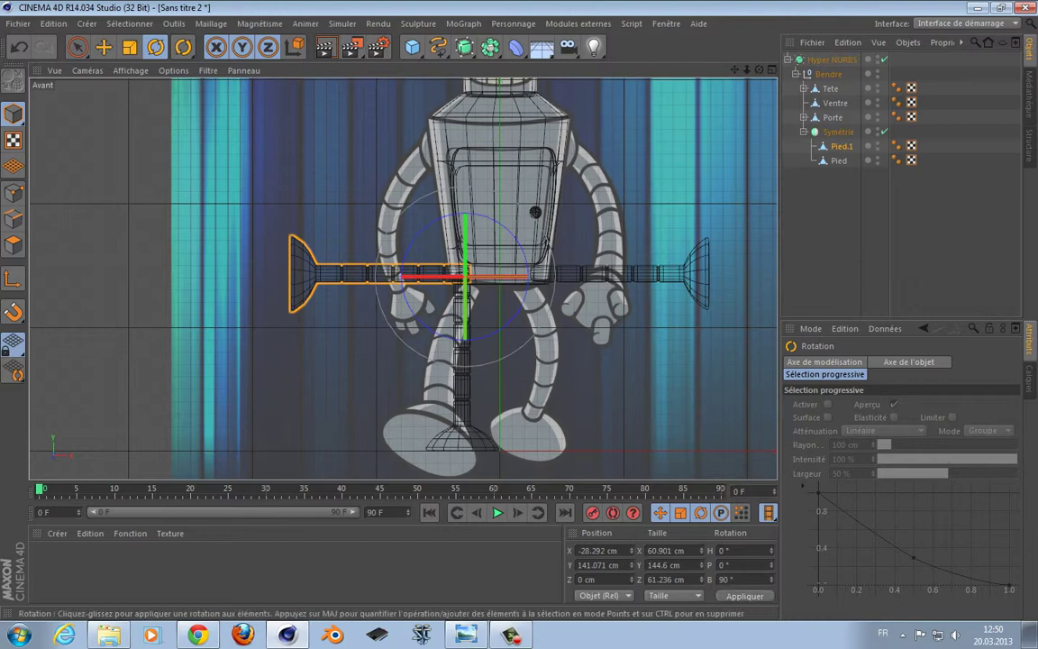
alt+middle_drag(462, 306, 483, 369)
key(space)
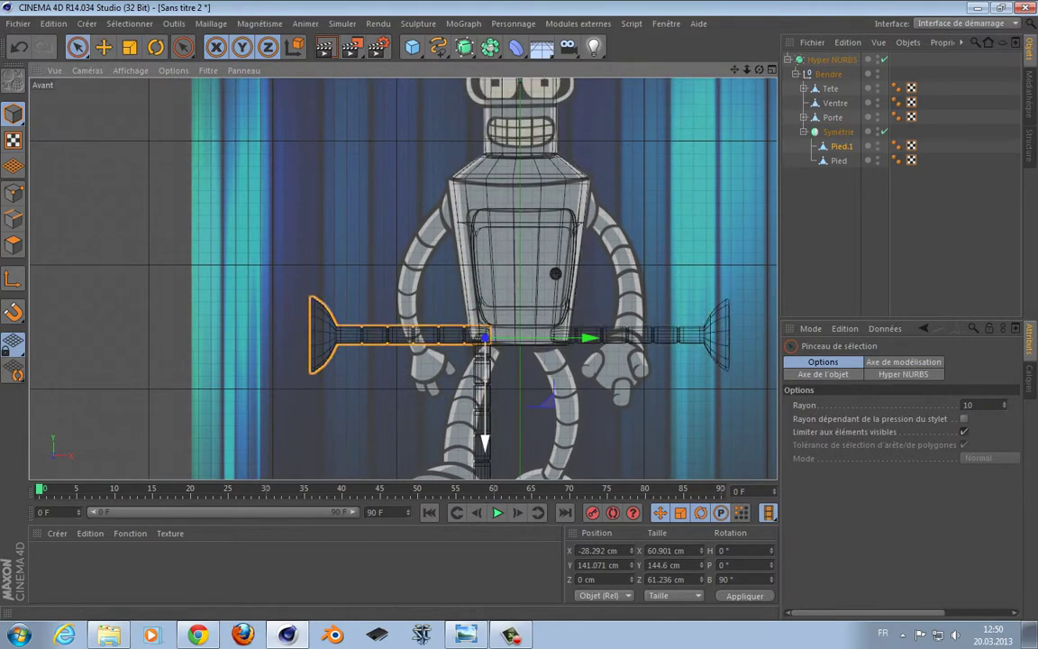
drag(484, 440, 485, 313)
drag(587, 210, 558, 210)
- Rename the rotated leg copy as Main
double_click(844, 146)
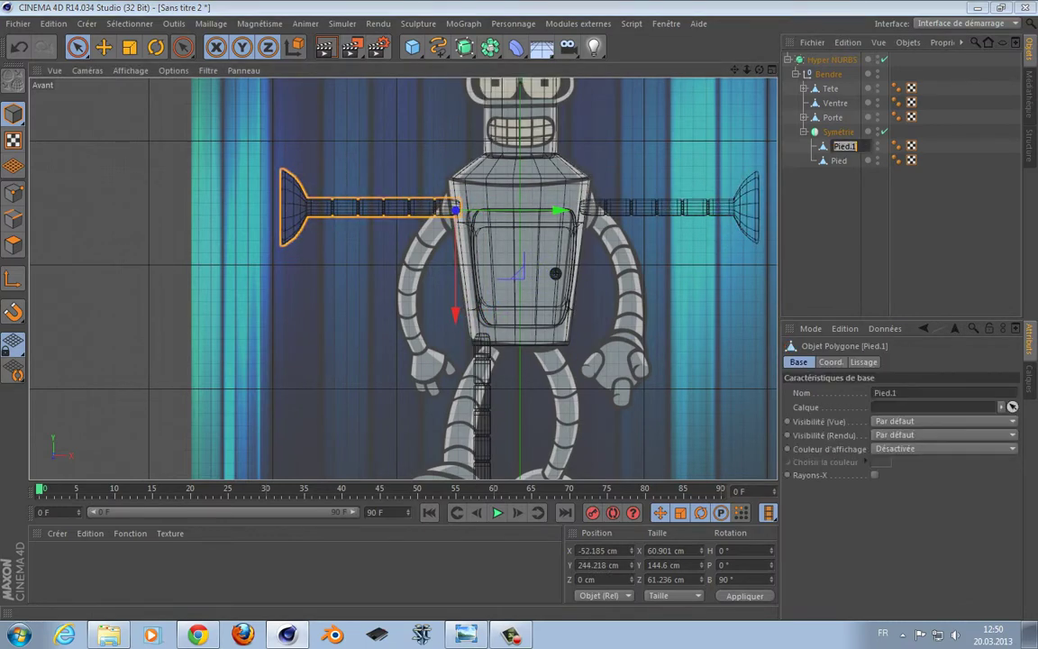
text(Main)
key(Return)
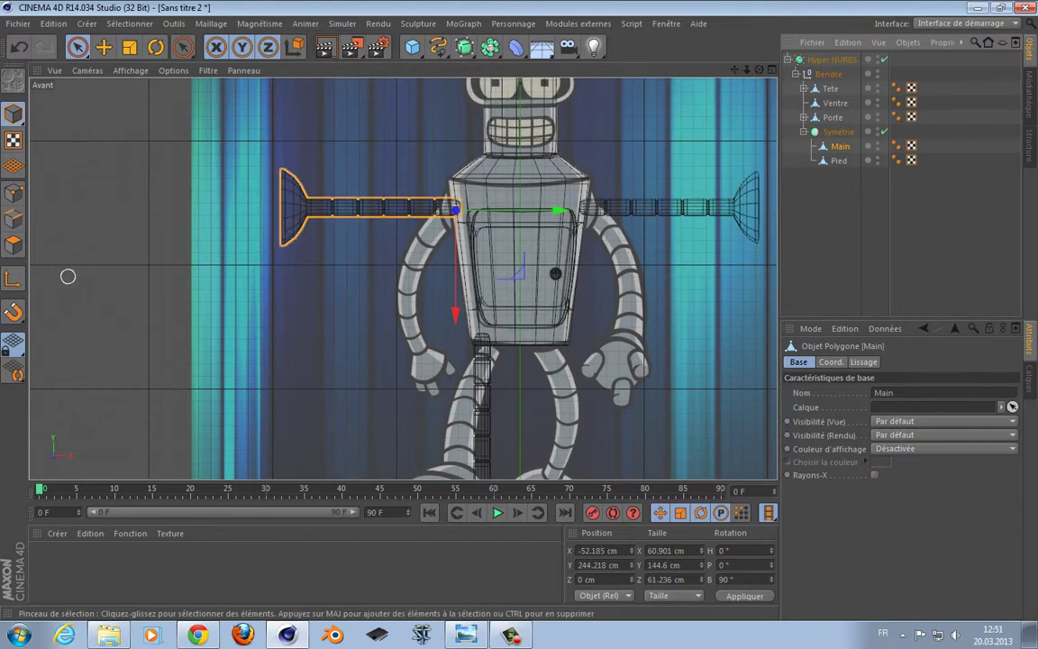
- Select the points of Main's flared end and scale them down on X and Z only to form a narrower cuff
drag(78, 47, 157, 93)
click(12, 192)
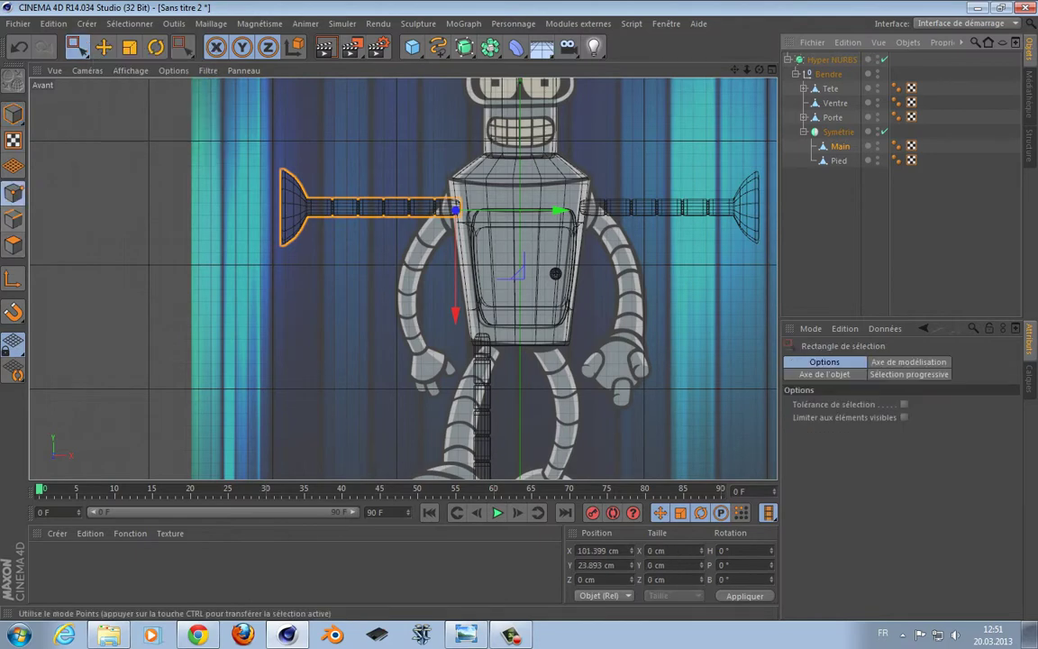
click(13, 192)
drag(301, 267, 302, 267)
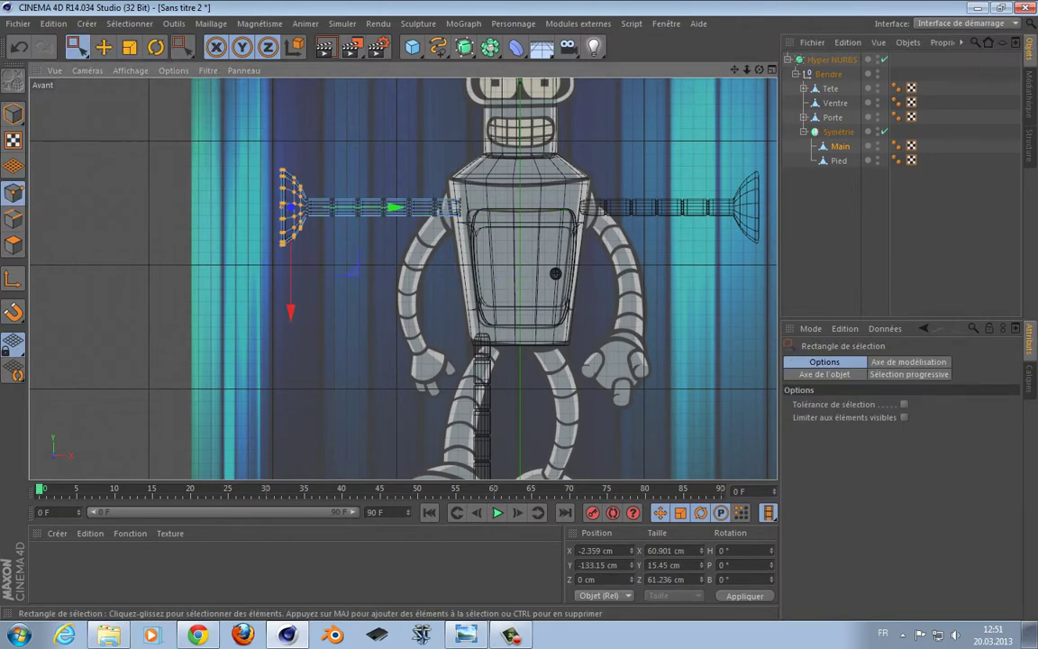
scroll(294, 260, up, 8)
alt+middle_drag(379, 206, 406, 296)
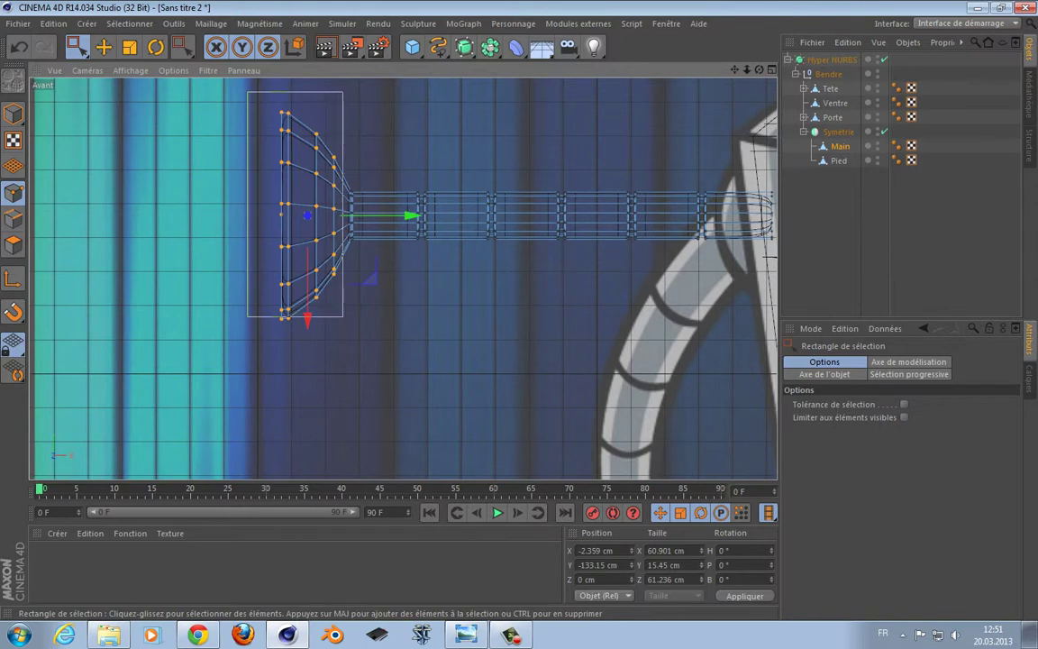
key(t)
key(y)
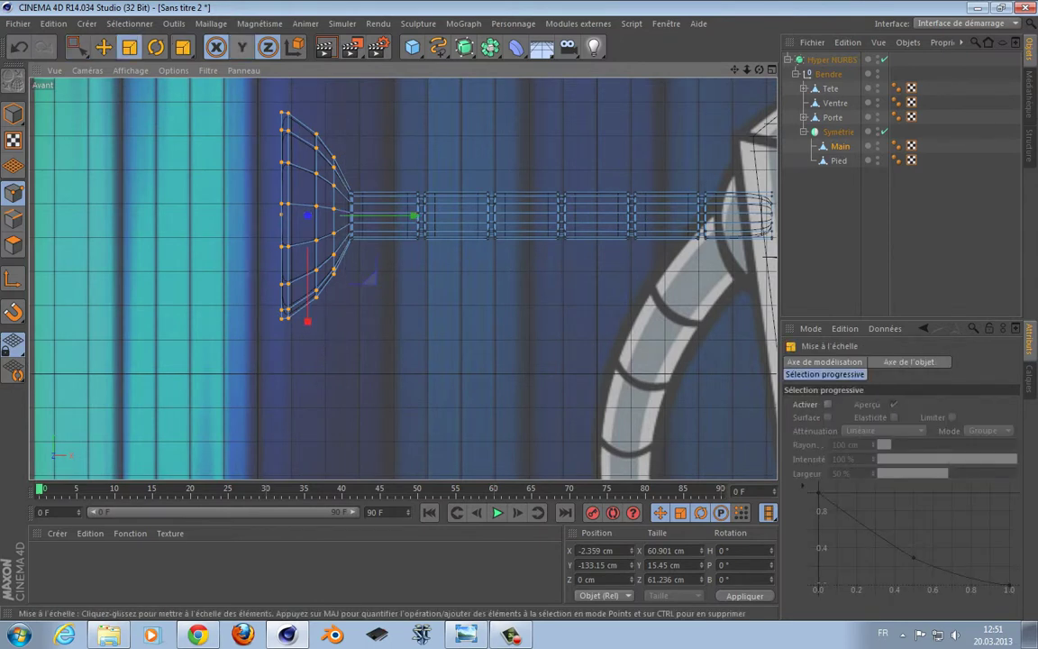
drag(307, 321, 321, 279)
- Select the ring of points nearest the cuff's narrow end and scale it to about 20.7 cm across
key(0)
scroll(352, 301, up, 5)
key(t)
- Examine the hand and foot shapes in the reference image and compare them with the arm's cuff
scroll(397, 261, down, 4)
scroll(622, 387, up, 4)
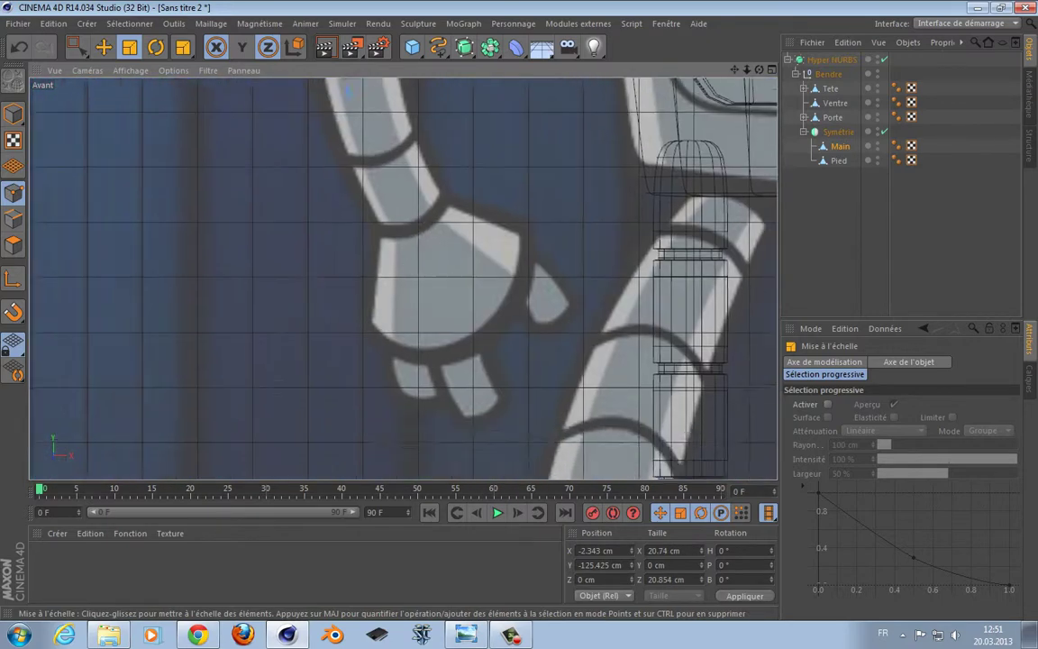
scroll(649, 406, down, 3)
scroll(631, 383, up, 3)
alt+middle_drag(708, 476, 454, 139)
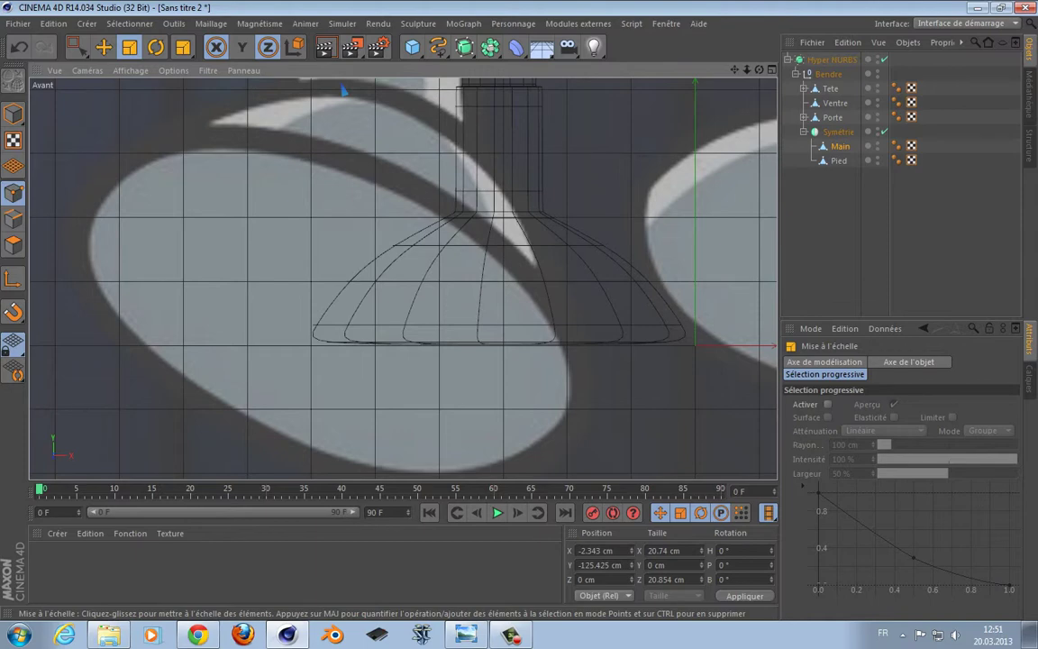
alt+middle_drag(270, 109, 403, 278)
scroll(403, 278, down, 3)
alt+middle_drag(342, 108, 396, 468)
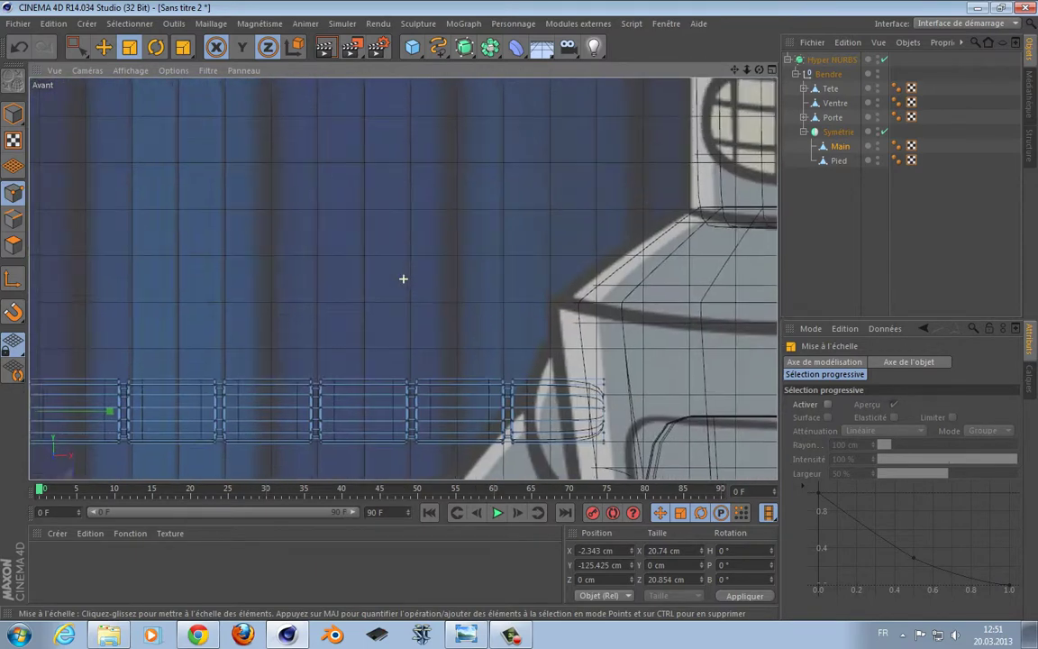
alt+middle_drag(242, 360, 615, 215)
scroll(403, 279, down, 2)
alt+middle_drag(403, 279, 448, 270)
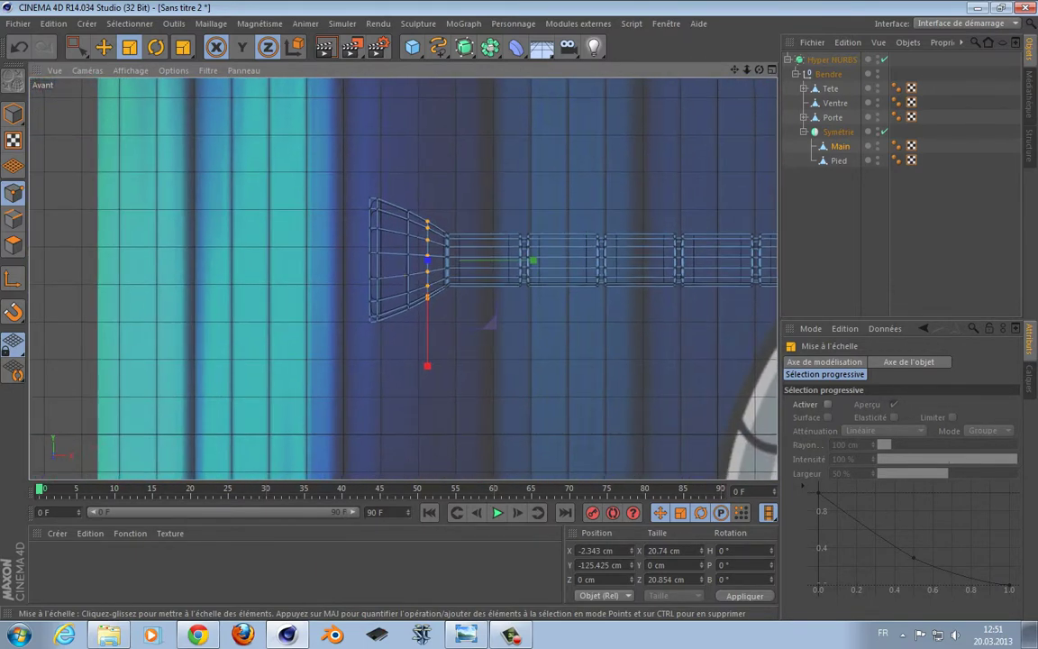
- Add a cylinder primitive and enable the bevel on its caps
click(839, 160)
click(840, 146)
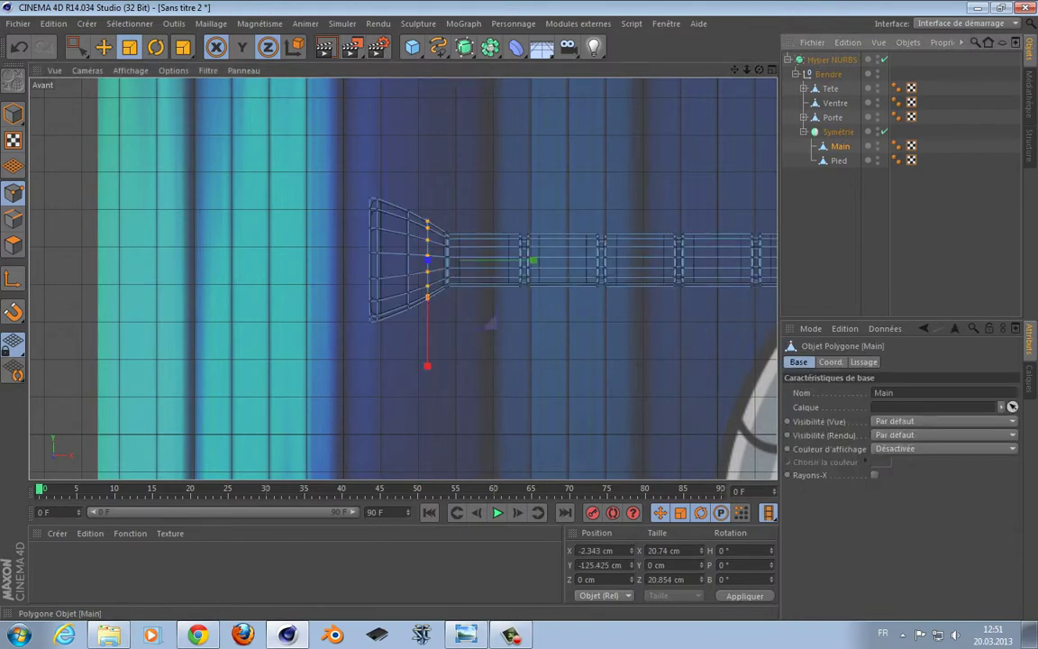
drag(77, 47, 144, 69)
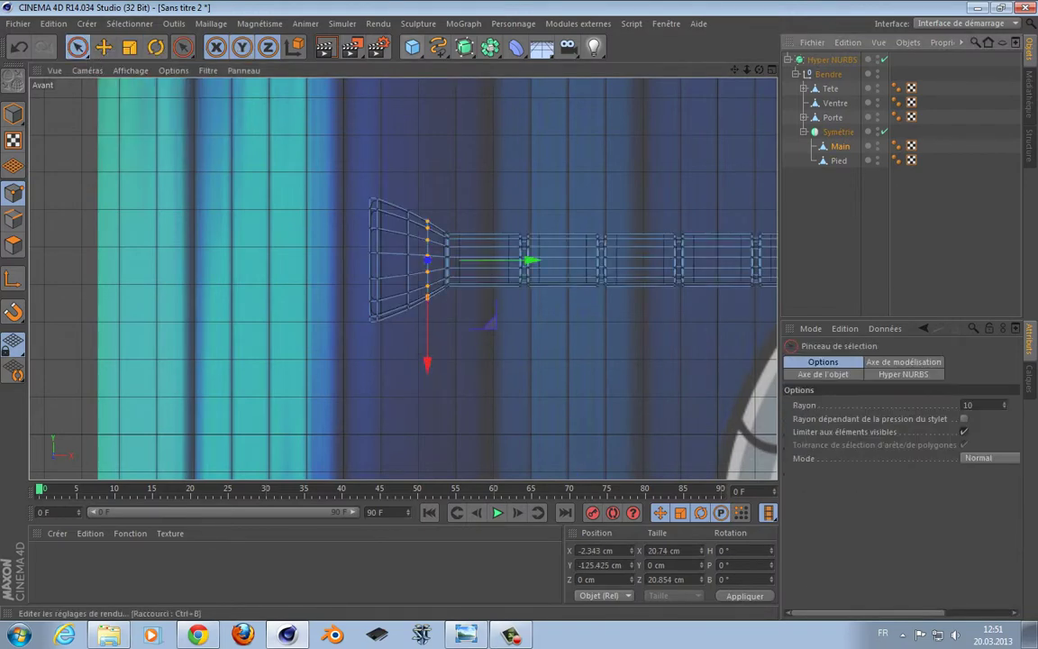
drag(412, 47, 789, 68)
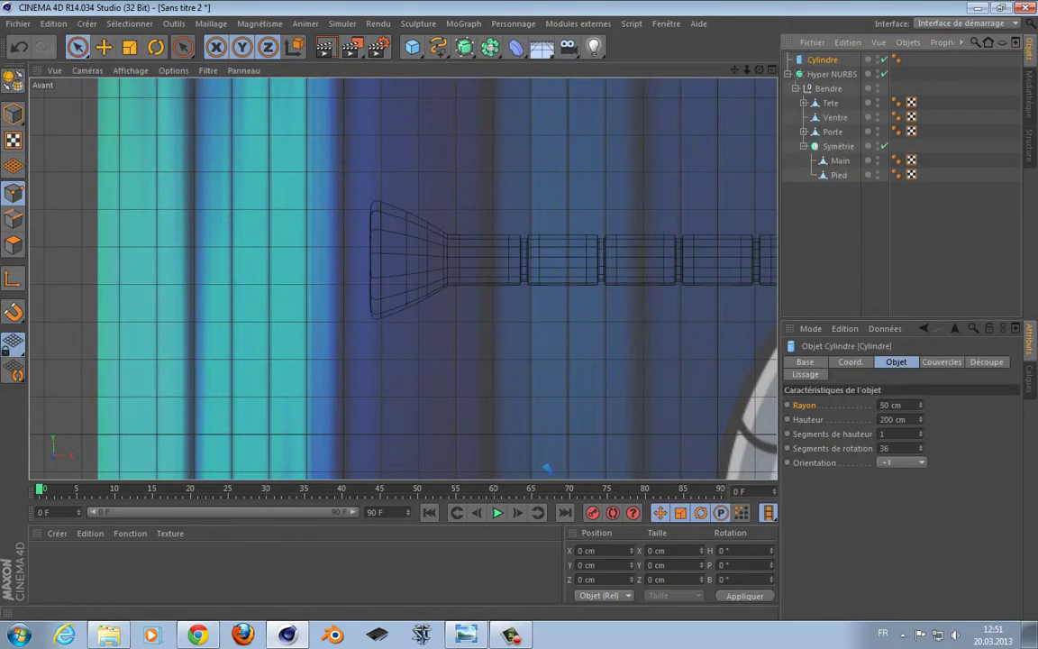
click(942, 362)
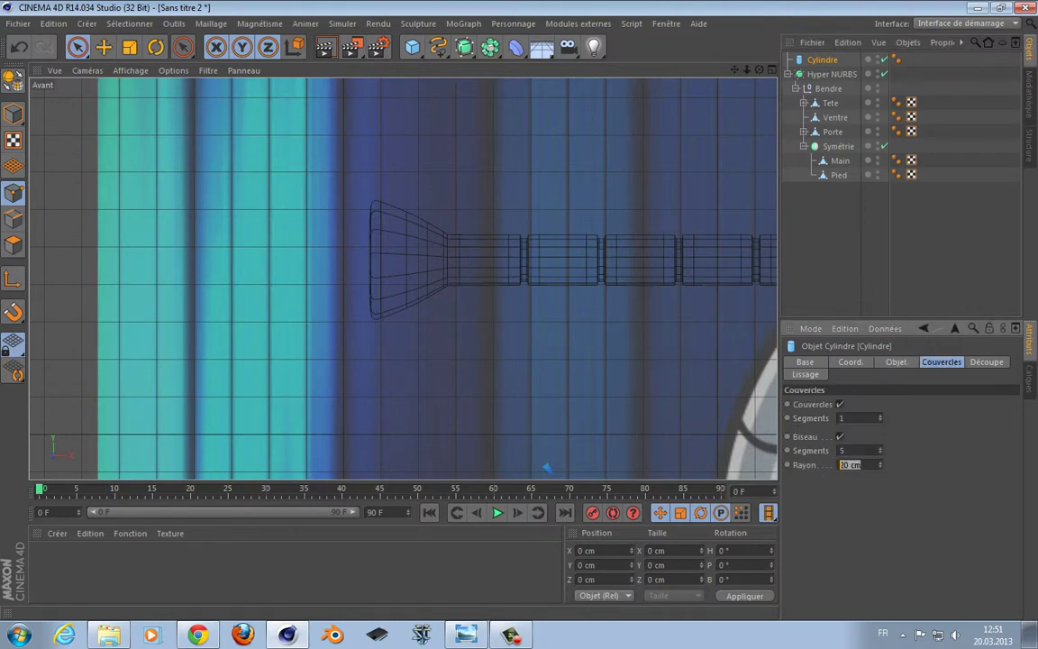
- Try to move the cylinder to the cuff end of the arm, and undo the move
scroll(624, 403, down, 6)
alt+middle_drag(625, 403, 441, 113)
scroll(441, 113, down, 2)
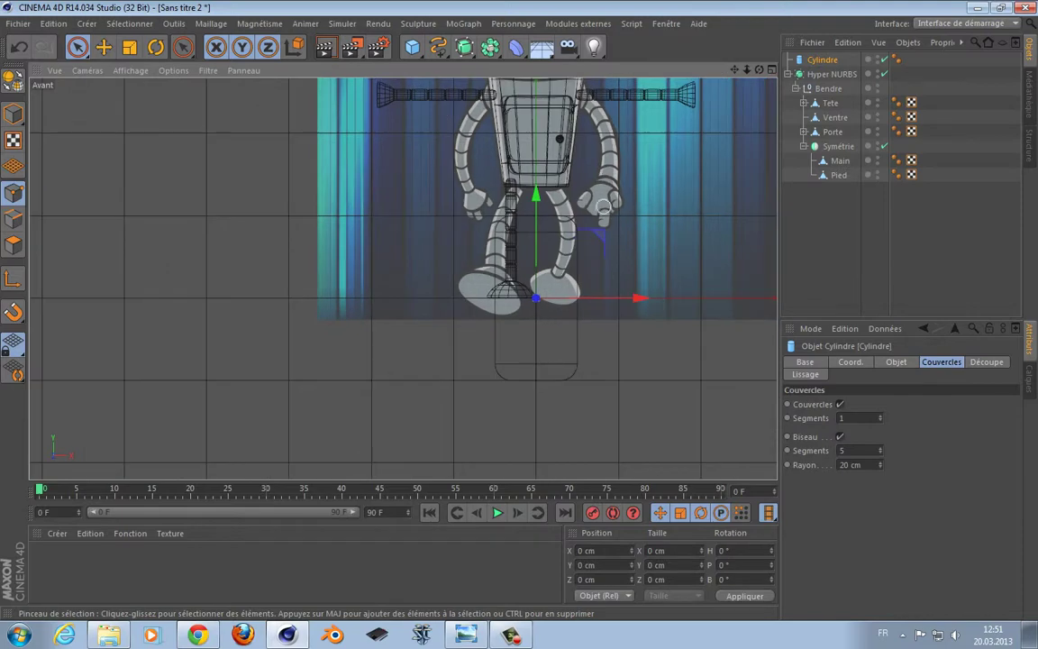
drag(597, 238, 440, 34)
alt+middle_drag(637, 282, 577, 206)
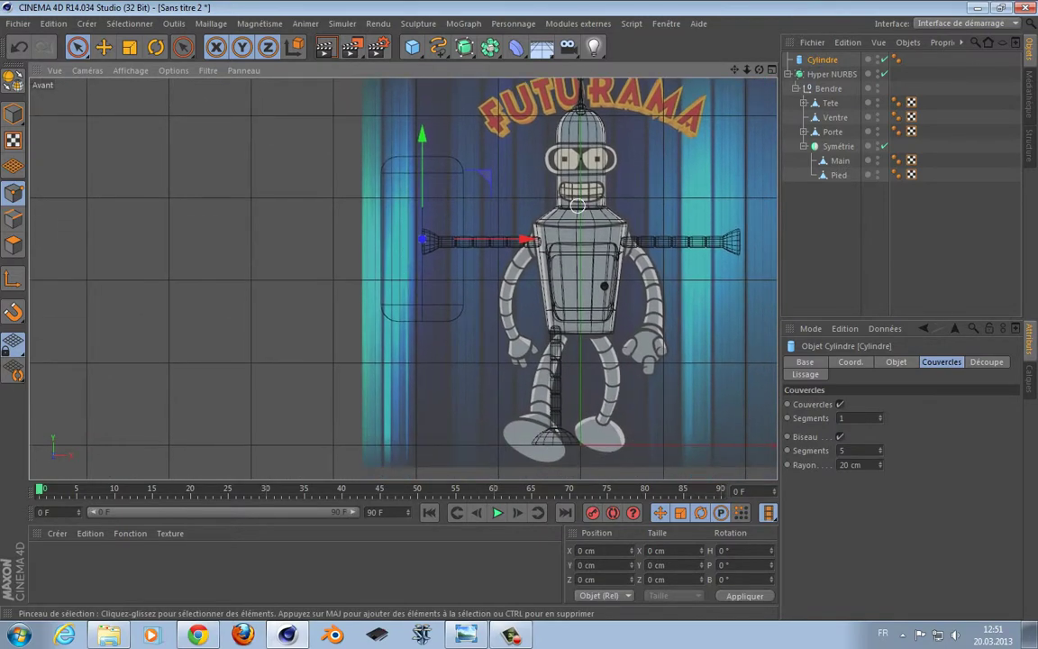
key(ctrl+z)
- Scale the cylinder down uniformly at the scene origin to roughly the size of a finger
scroll(601, 283, down, 2)
alt+middle_drag(618, 315, 565, 200)
scroll(565, 203, up, 2)
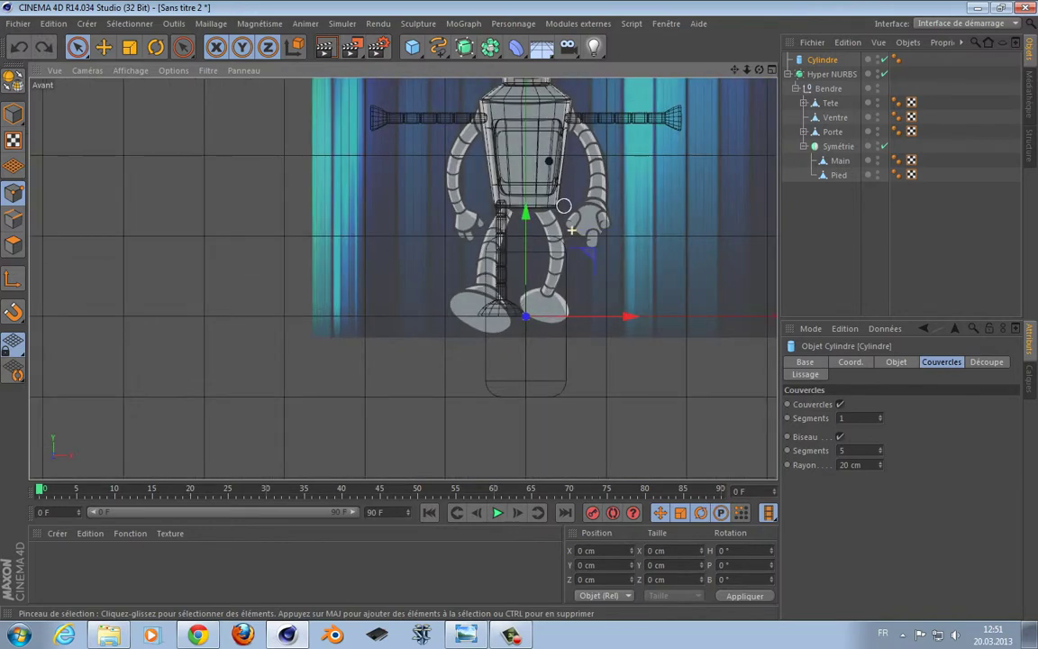
scroll(619, 287, up, 3)
scroll(604, 246, up, 5)
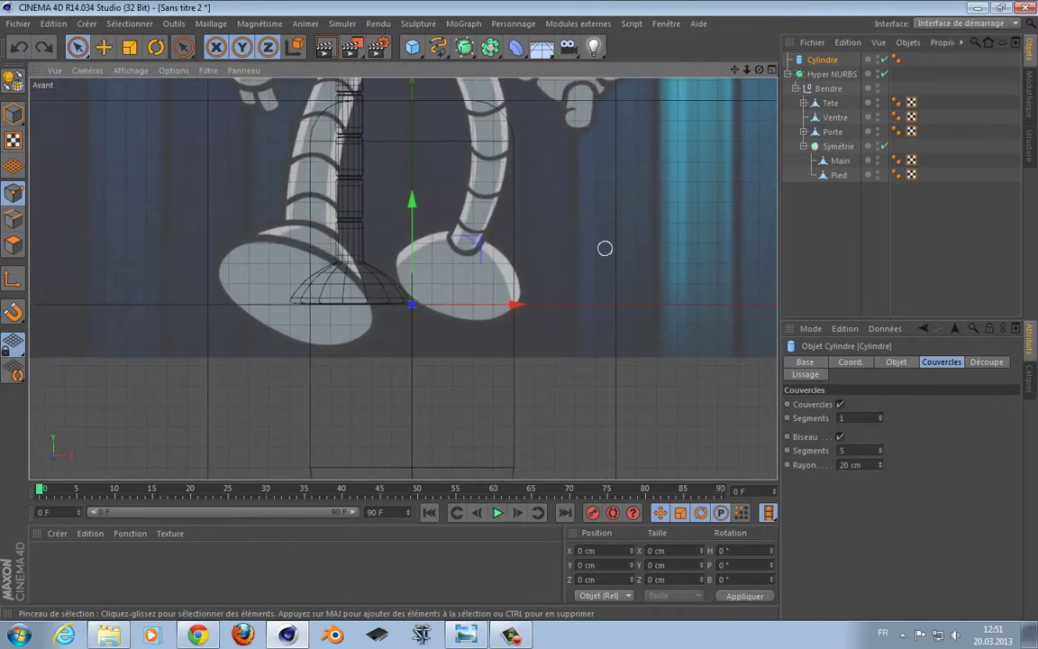
key(t)
drag(604, 246, 412, 288)
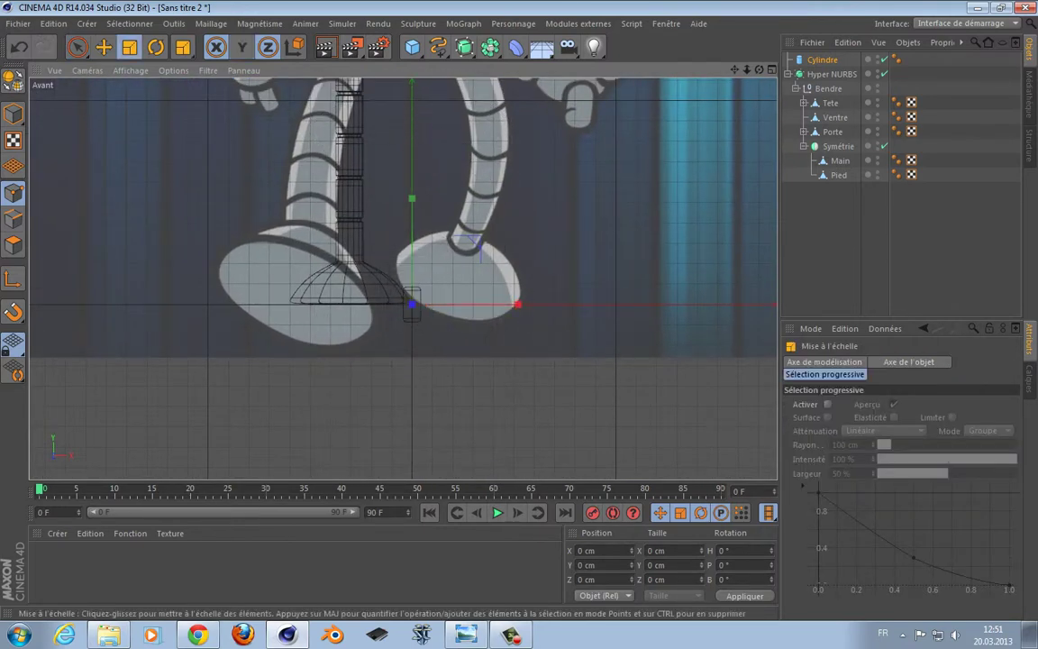
- Show the cylinder's object properties and add a MoGraph Cloner (Cloneur) to the scene
click(822, 61)
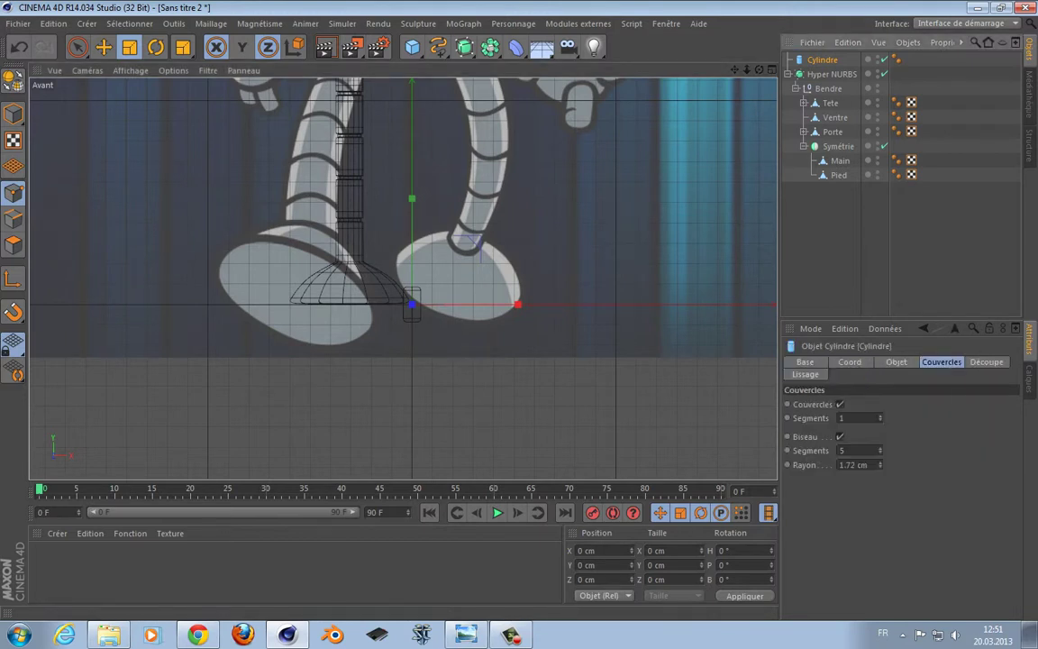
click(896, 362)
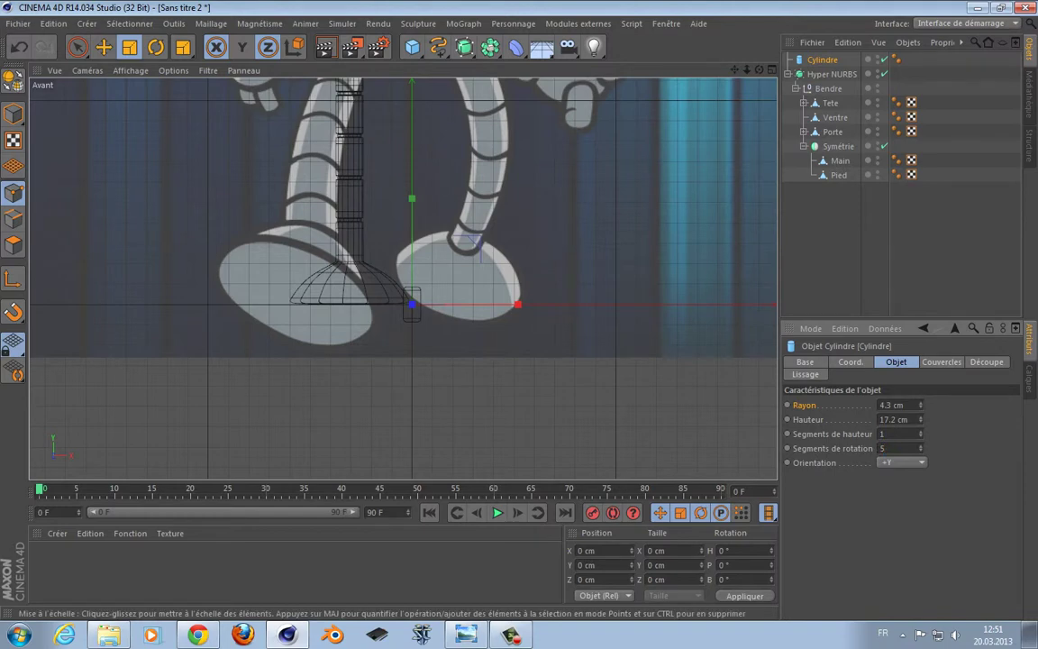
alt+middle_drag(404, 279, 442, 322)
scroll(443, 321, down, 3)
click(464, 24)
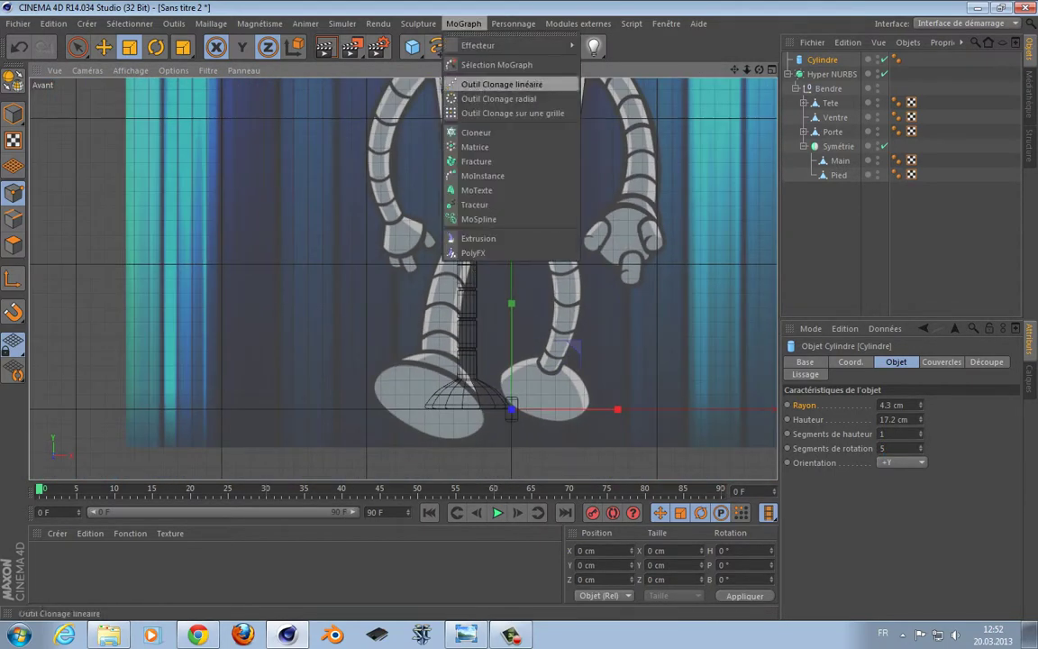
click(478, 132)
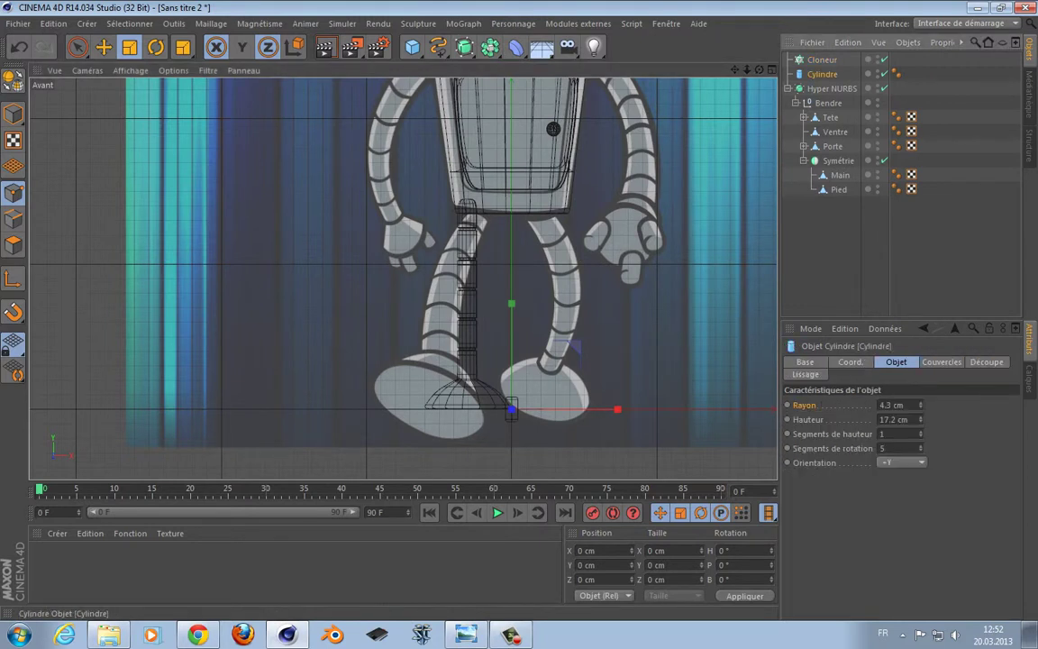
- Nest the cylinder inside the Cloneur and rename it doigt
double_click(831, 74)
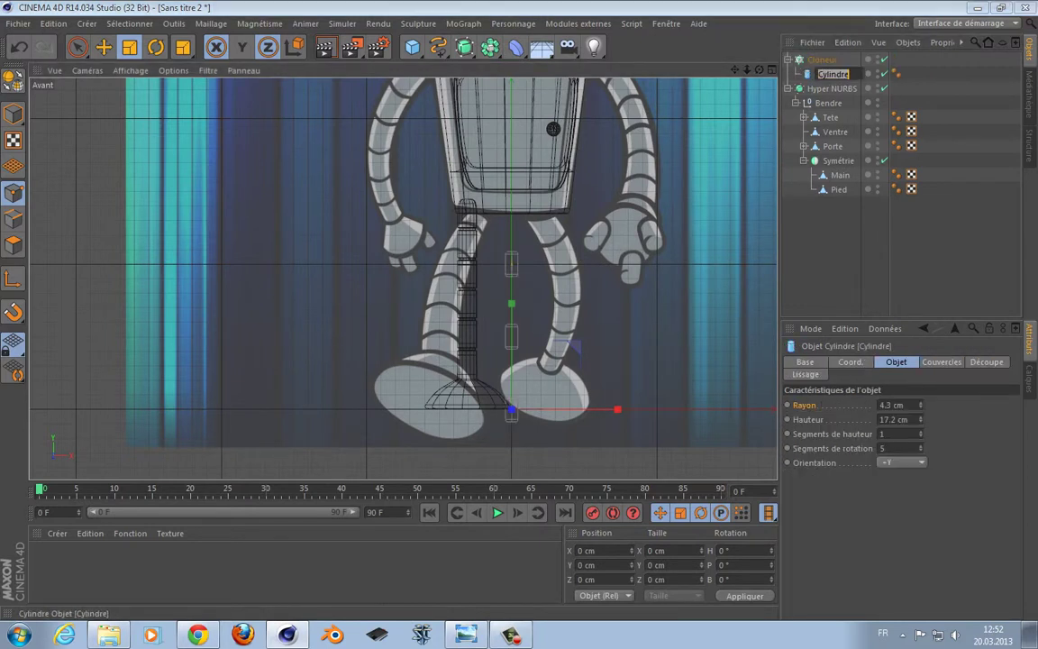
text(doig)
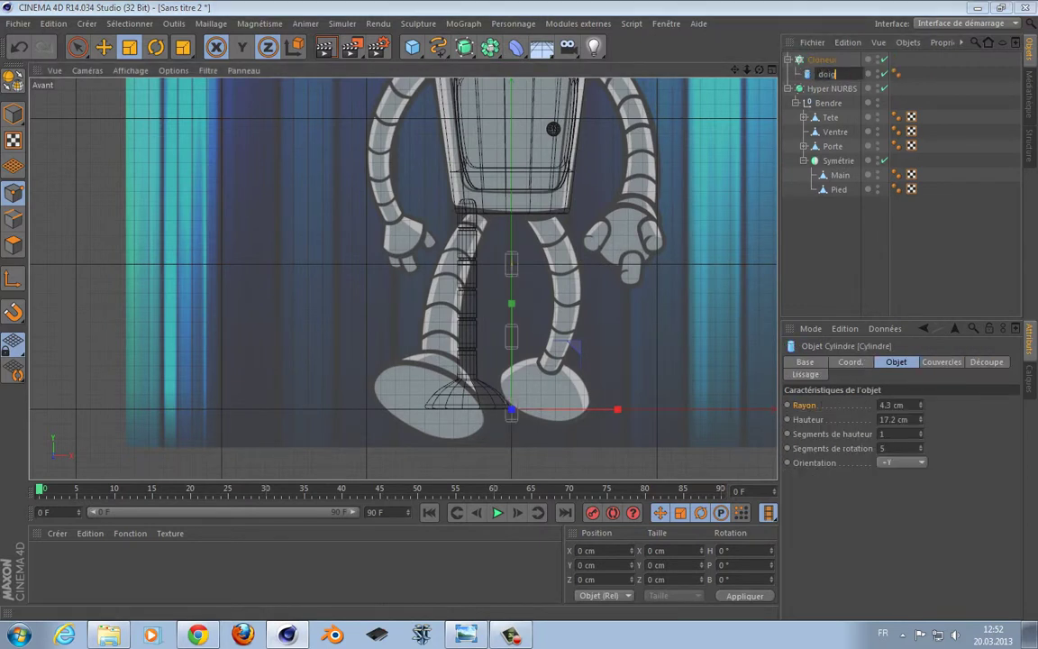
text(t)
key(Return)
- Move the Cloneur from the scene origin to the outer end of the arm in the front view
click(822, 59)
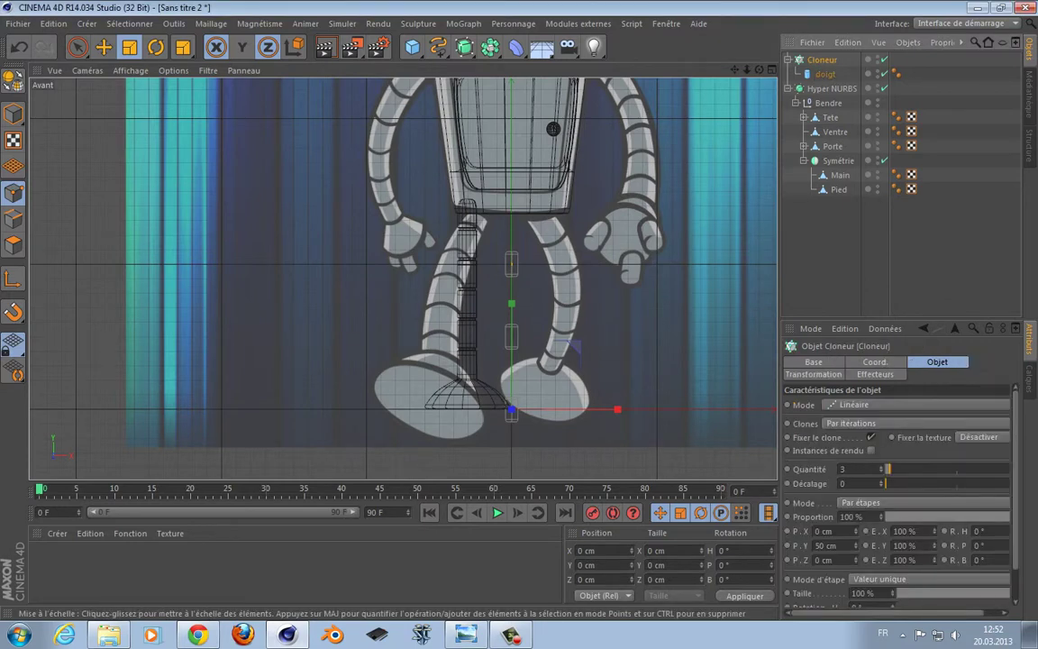
alt+middle_drag(612, 374, 642, 434)
key(space)
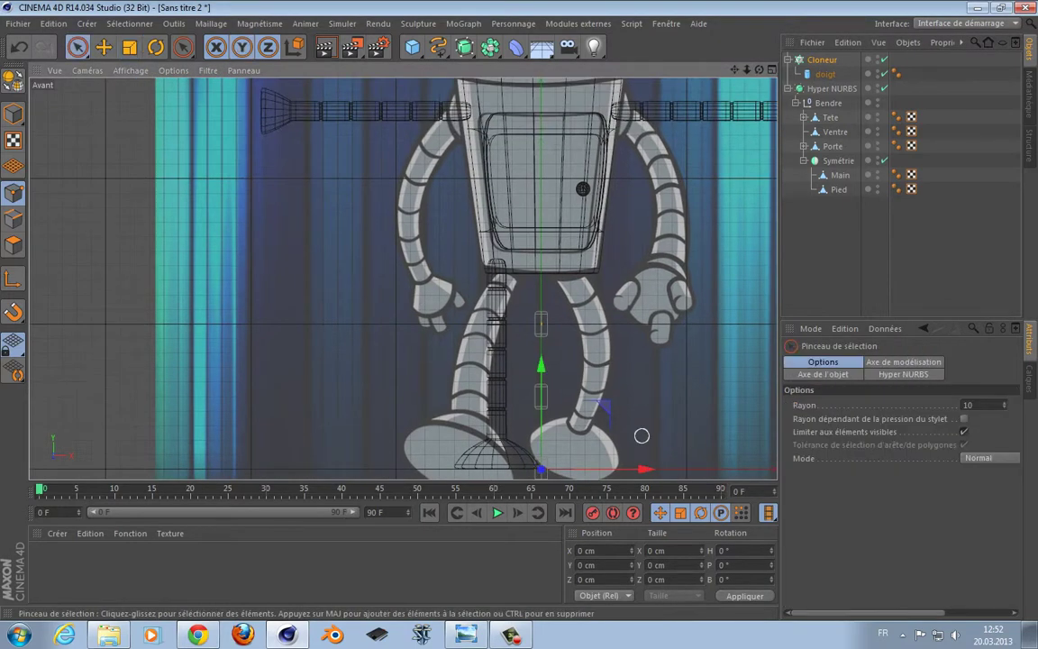
drag(541, 468, 262, 185)
alt+middle_drag(360, 111, 581, 260)
scroll(523, 317, up, 4)
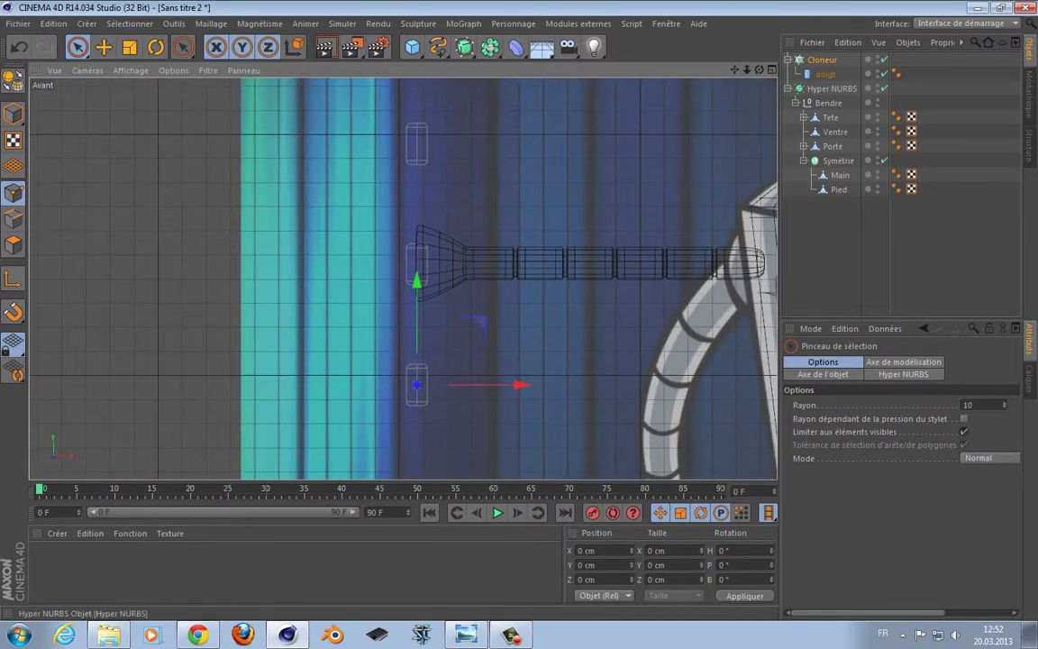
- Switch the Cloneur to Radial mode with 3 clones and move it vertically onto the arm's axis
click(822, 60)
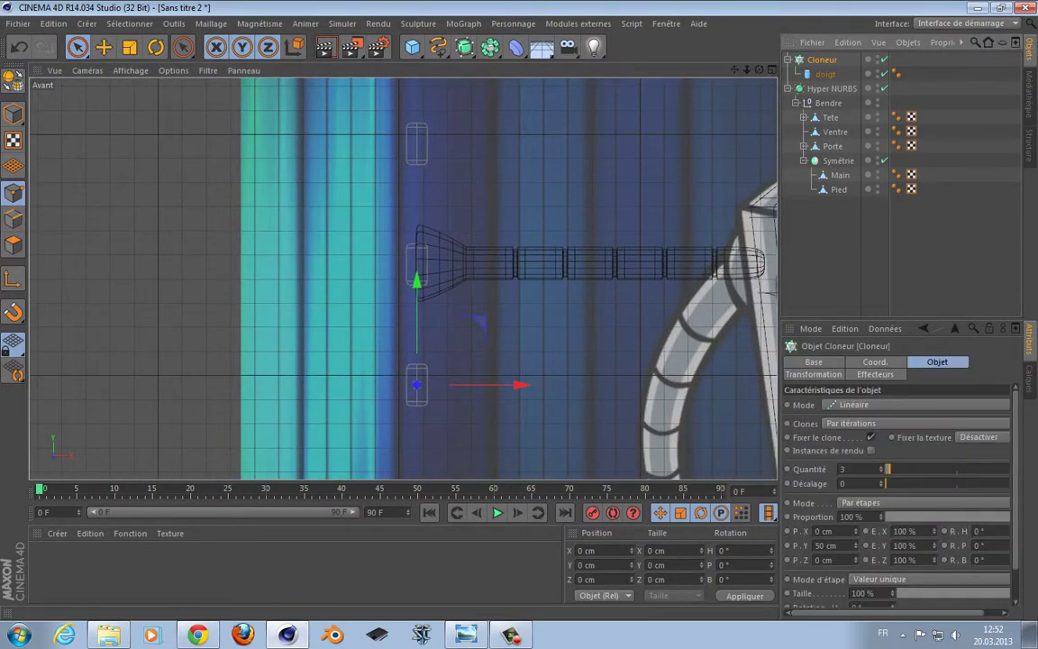
click(870, 405)
click(856, 444)
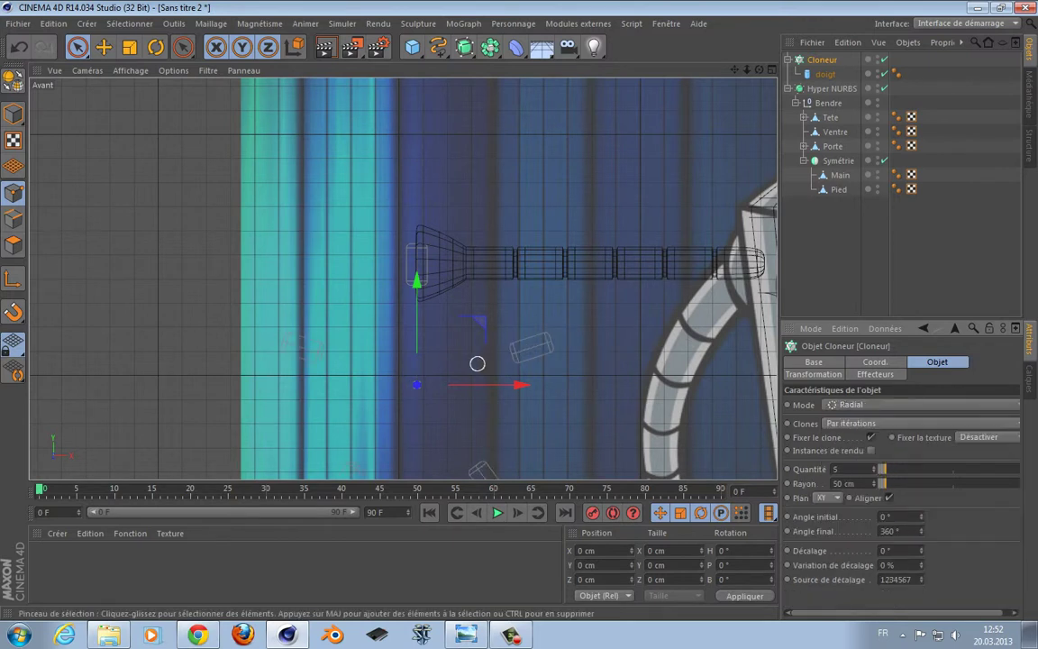
drag(416, 325, 416, 201)
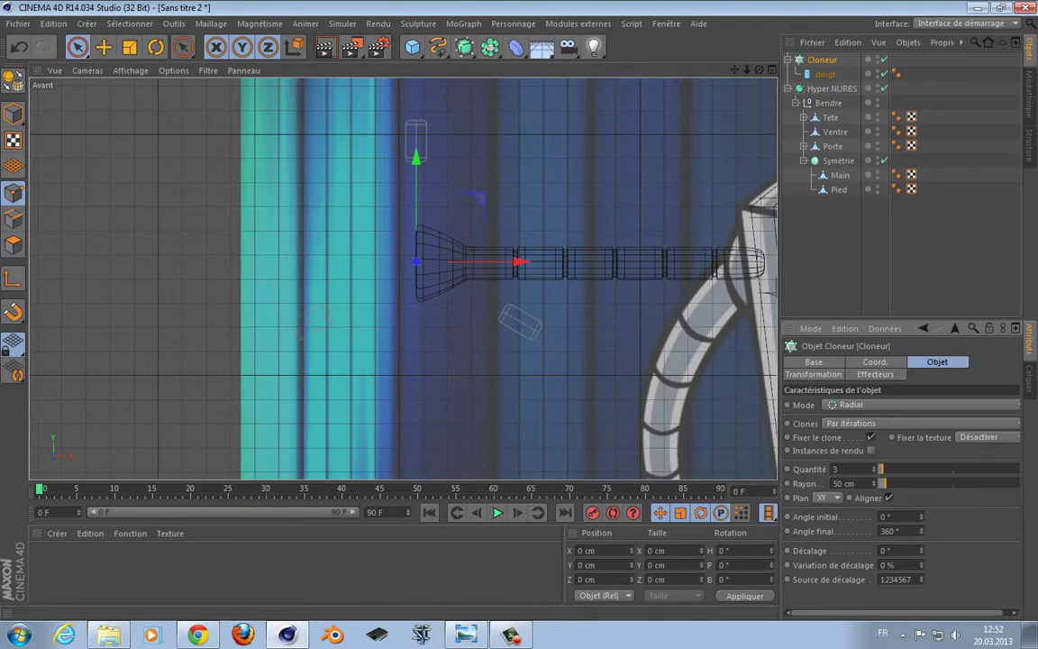
- Compare the Cloneur's XY, ZY and XZ planes in the four views and set its plane to XZ
click(822, 542)
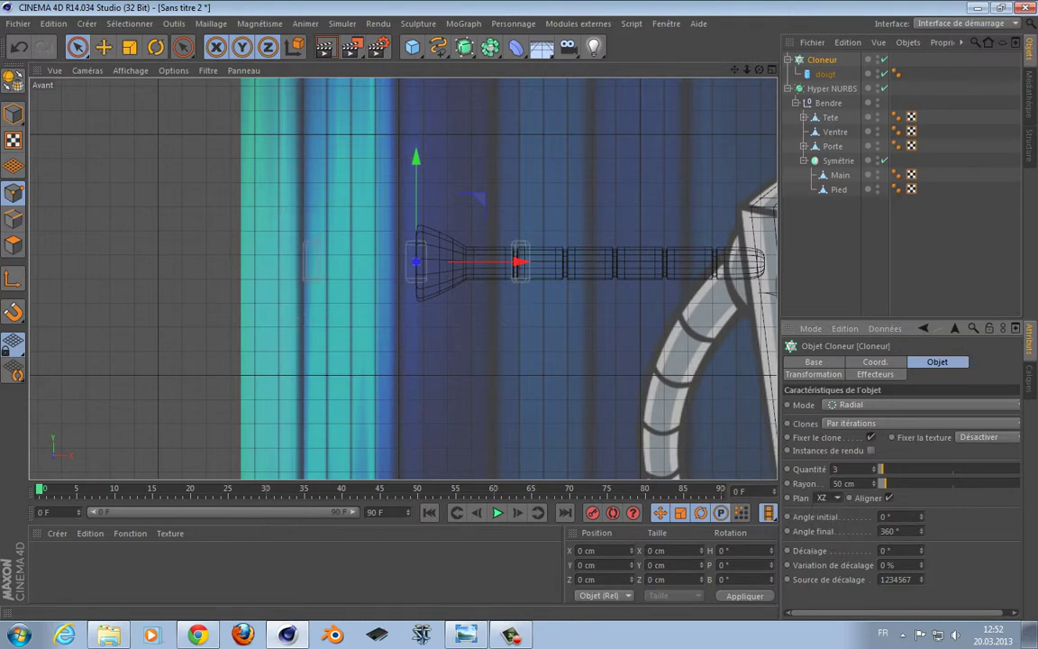
click(822, 527)
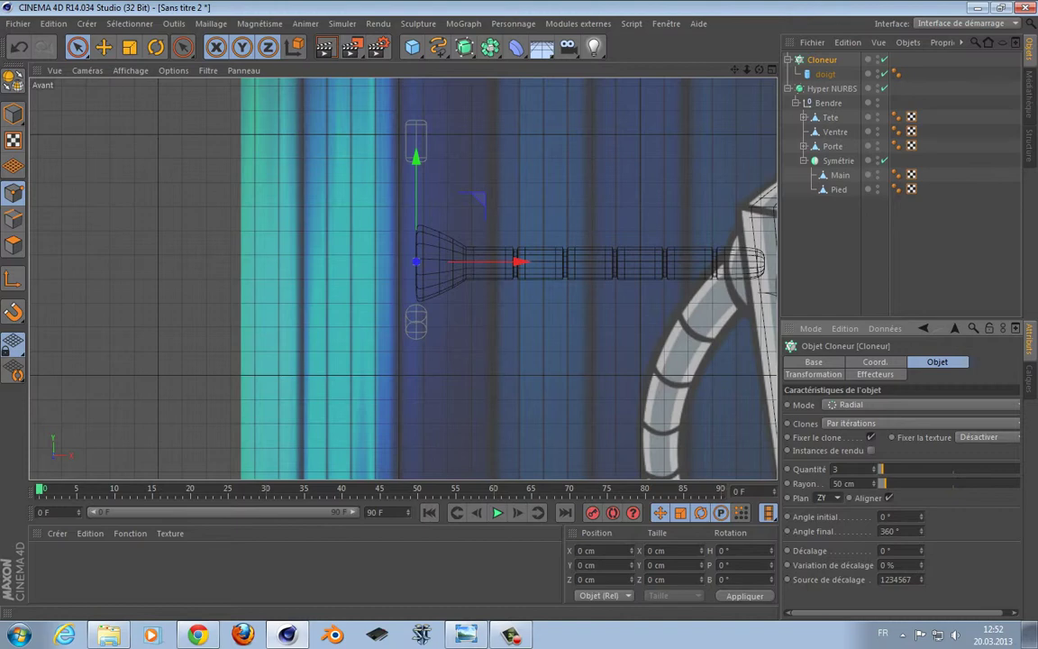
middle_click(531, 376)
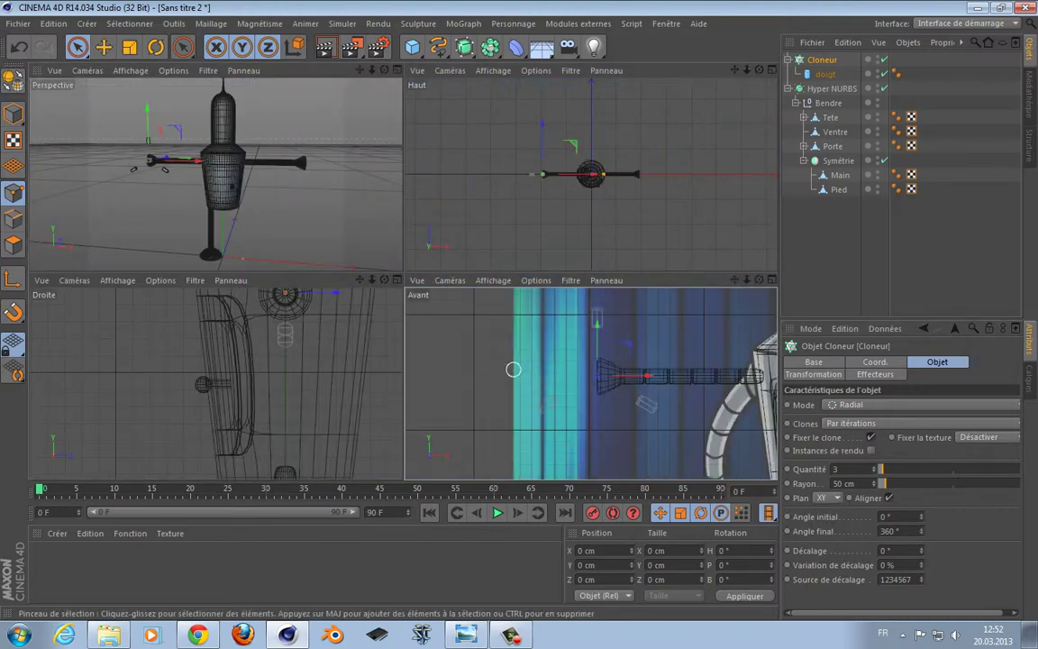
scroll(199, 201, up, 3)
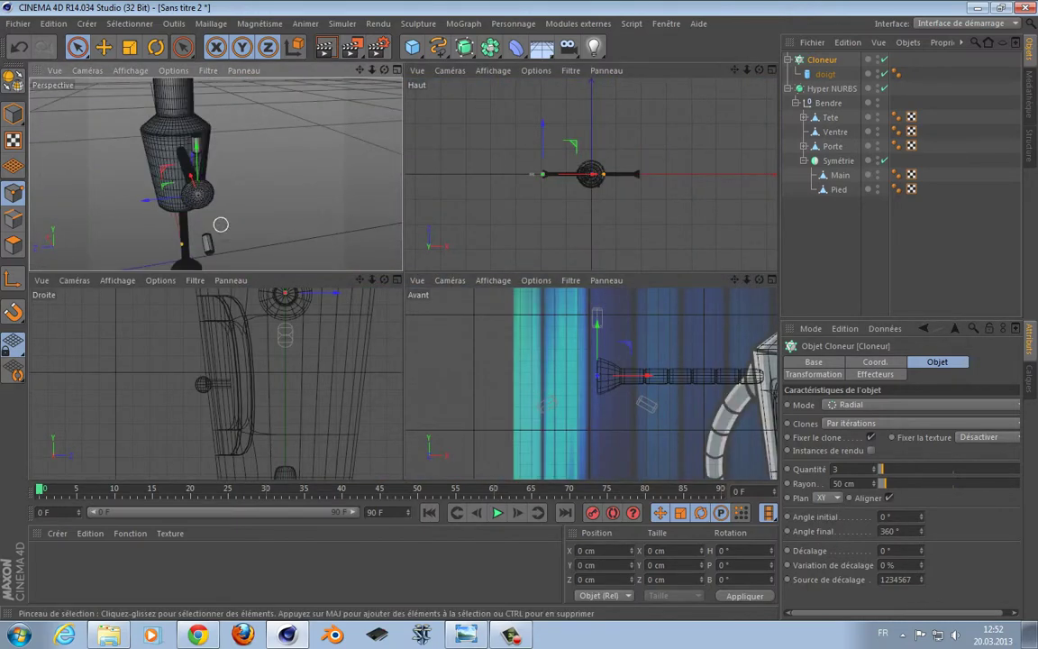
scroll(220, 224, up, 4)
alt+drag(220, 224, 216, 174)
scroll(313, 167, down, 3)
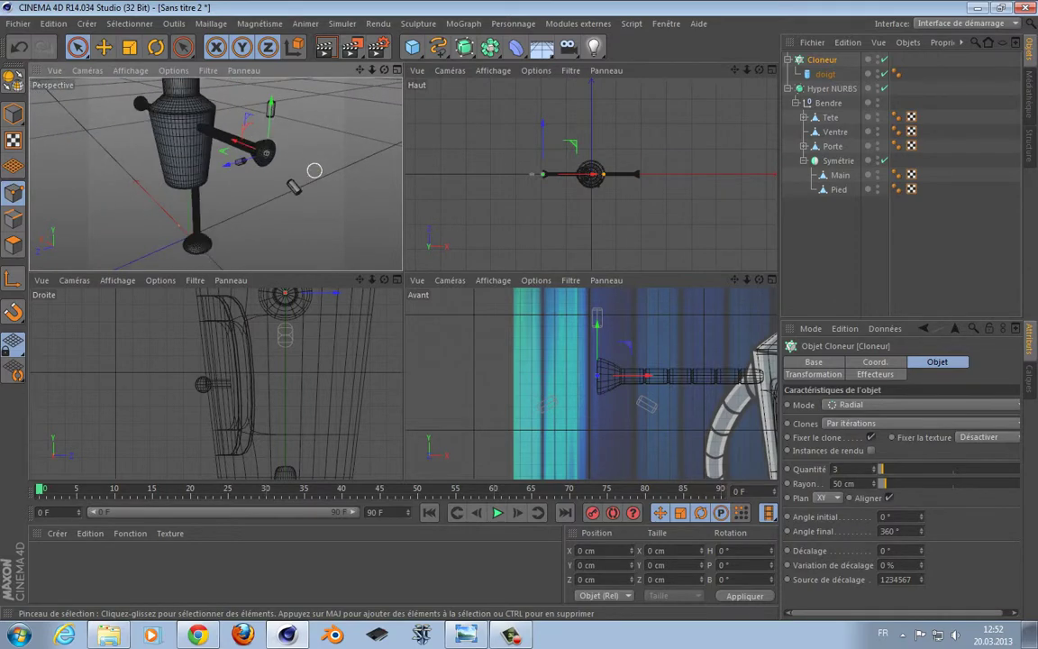
scroll(305, 202, down, 2)
scroll(305, 202, up, 5)
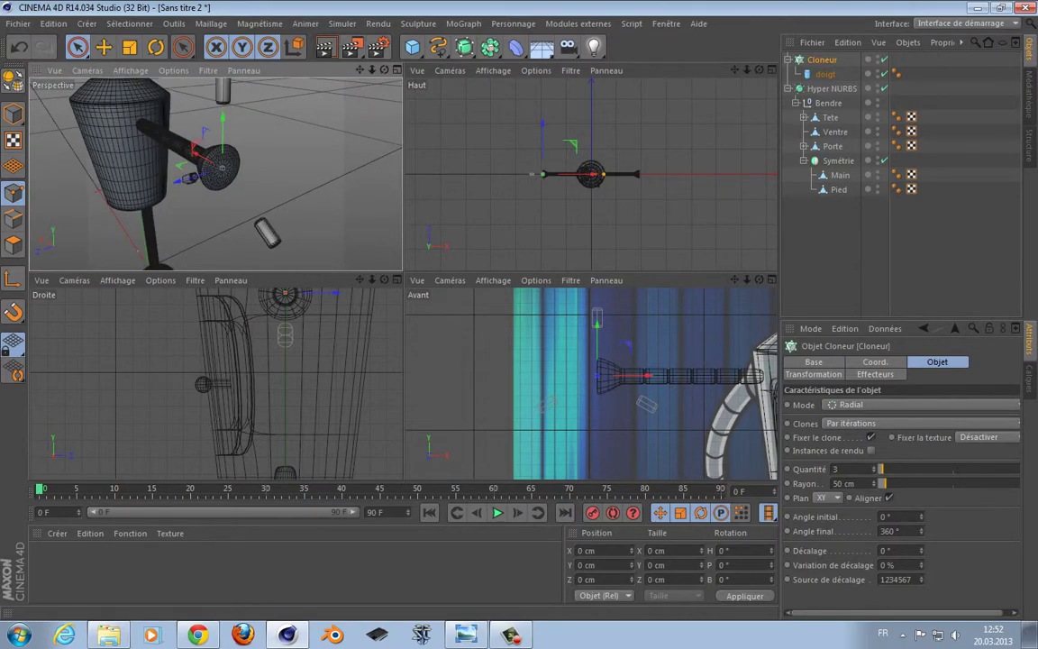
click(829, 497)
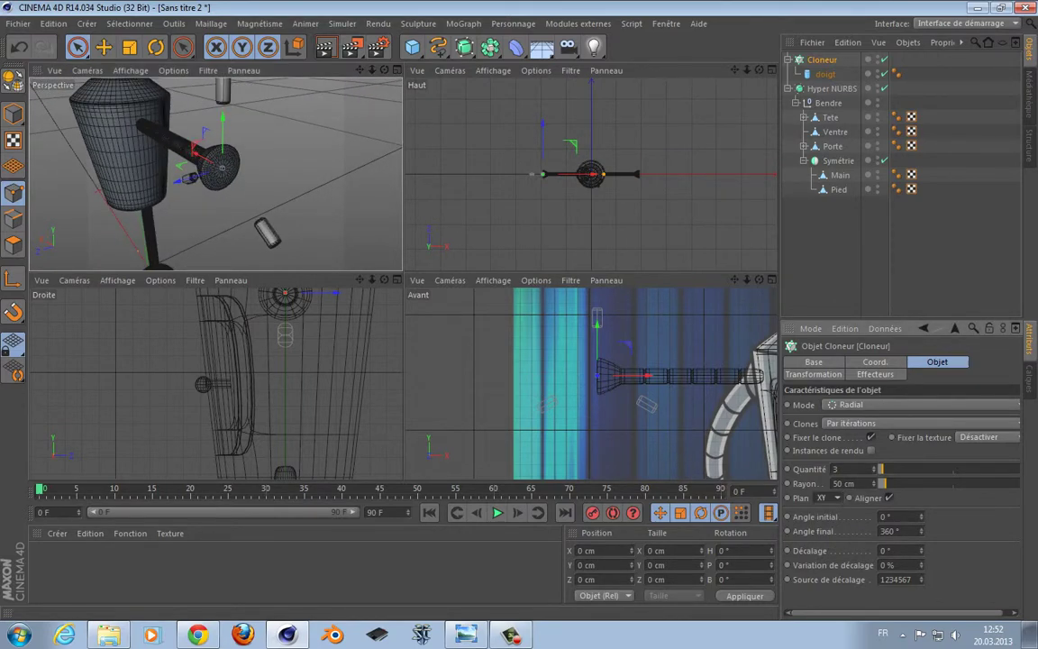
click(822, 527)
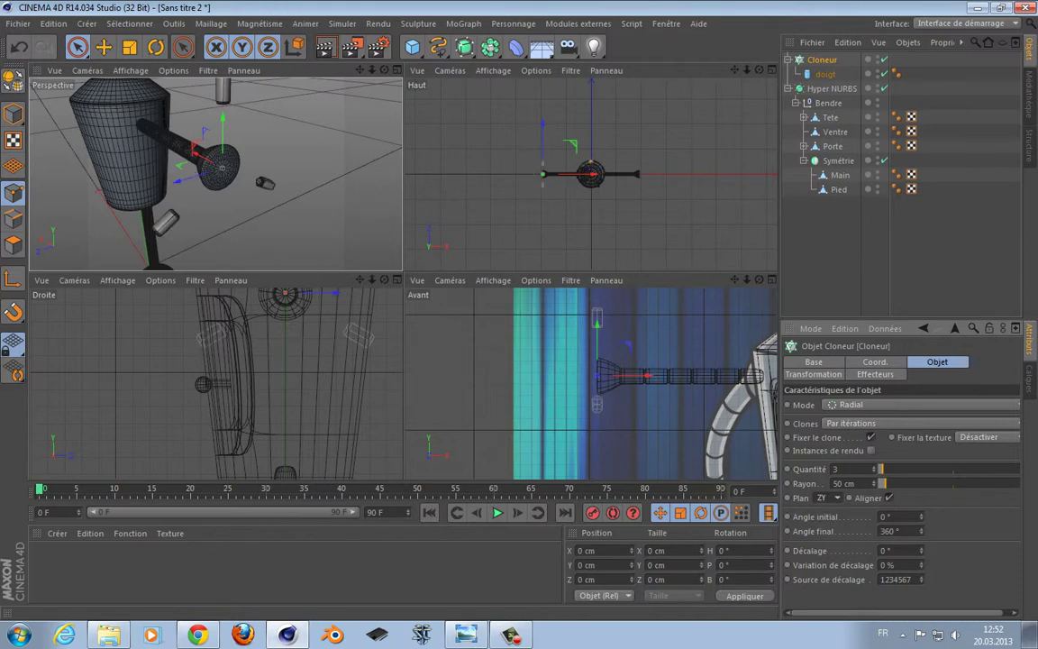
click(822, 540)
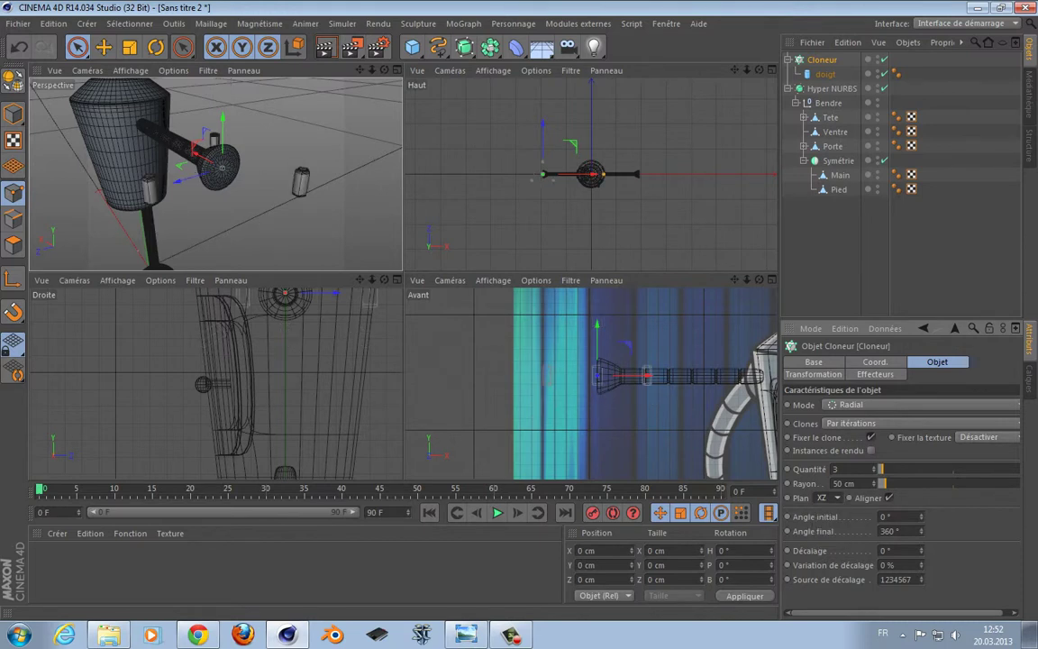
- Rotate the Cloneur so that the finger cylinders point along the arm
key(r)
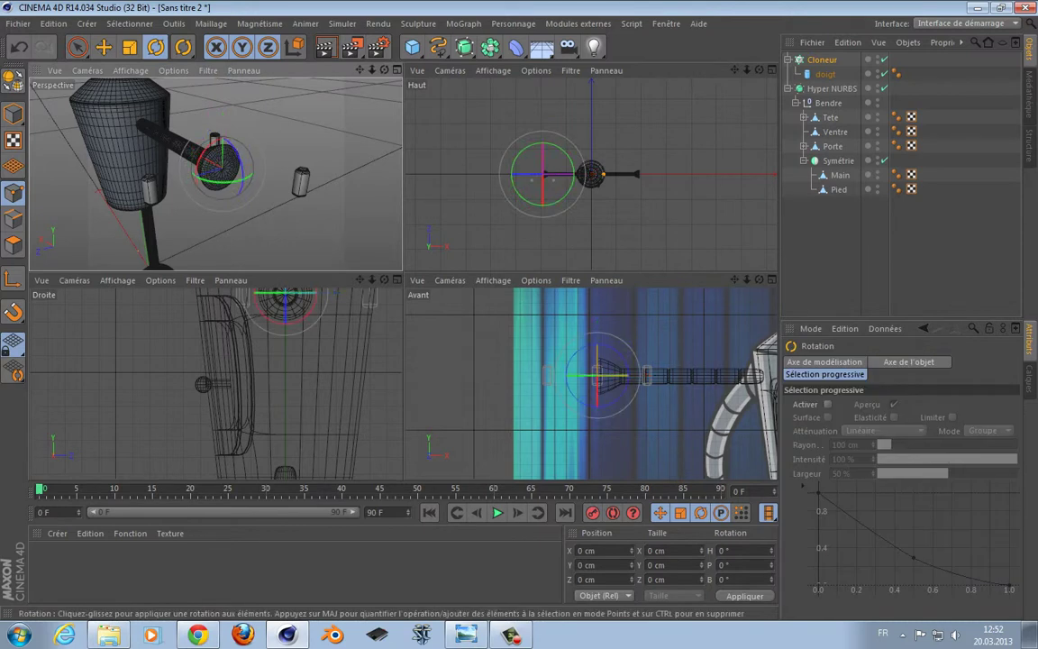
drag(238, 152, 239, 195)
key(space)
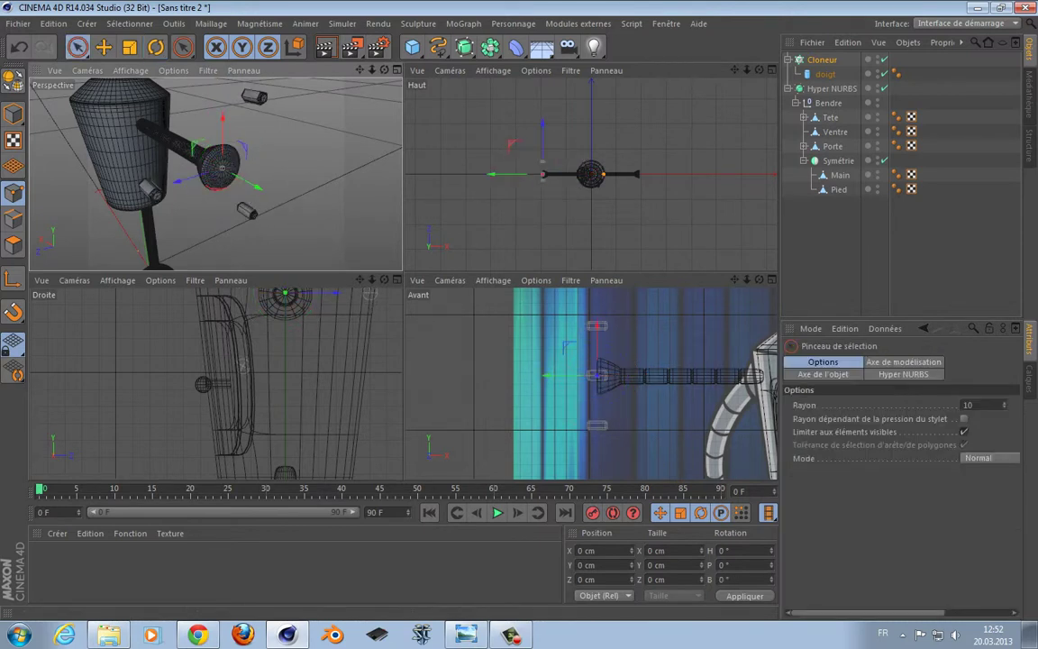
- Set the Cloneur's radius to 10 cm to gather the fingers on the cuff's face
click(822, 61)
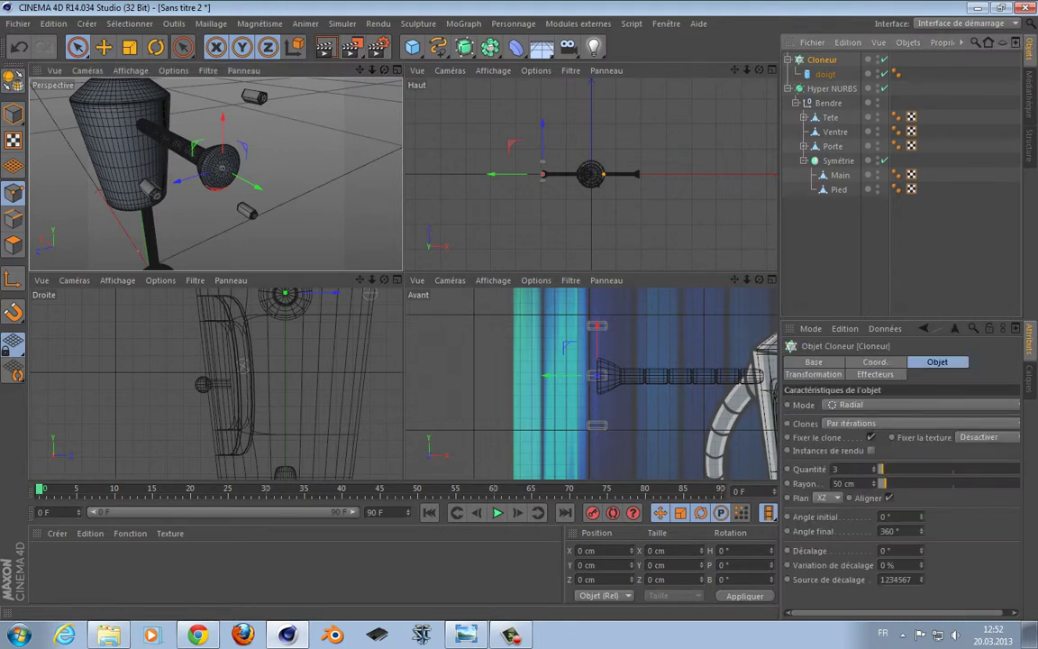
drag(874, 484, 844, 484)
key(o)
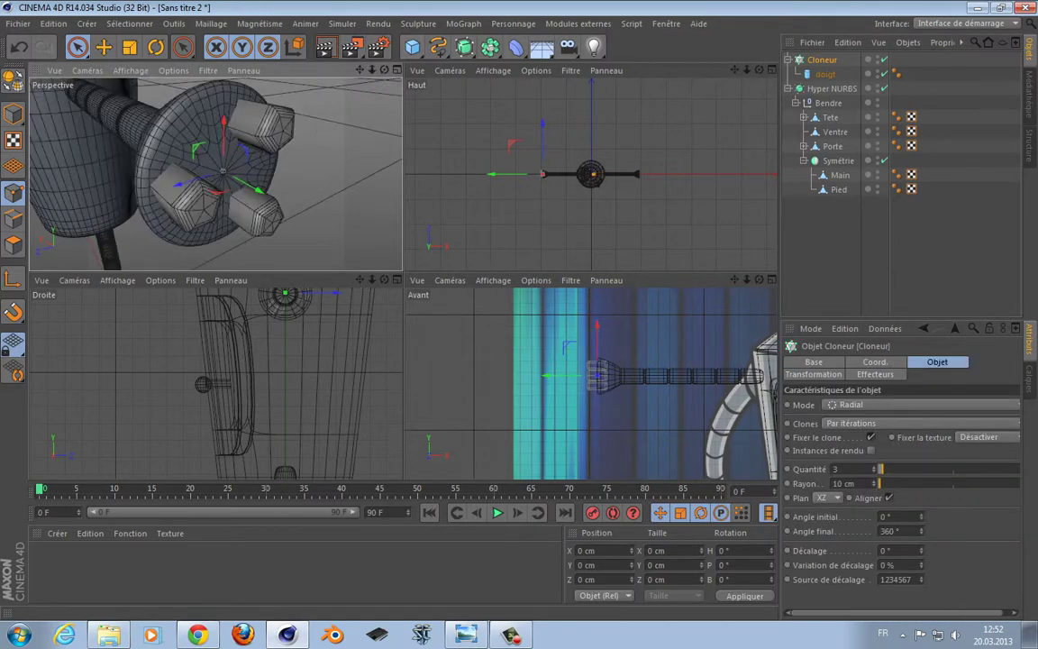
- Nest the Cloneur under the arm object Main so the fingers are smoothed and mirrored with it
click(398, 70)
alt+drag(479, 131, 541, 153)
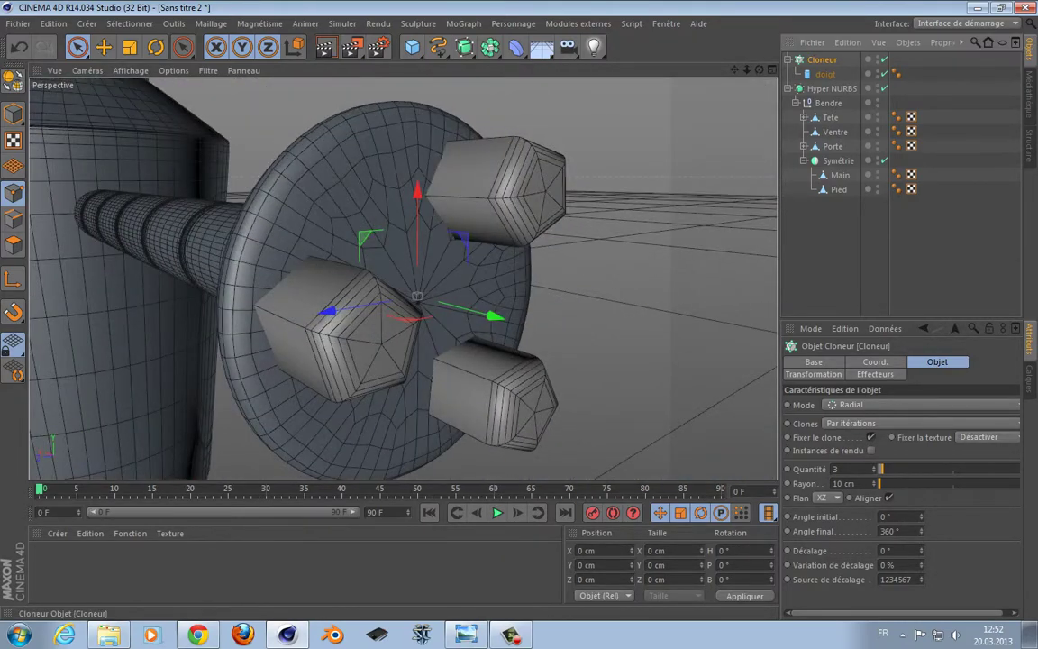
drag(822, 59, 840, 175)
alt+drag(403, 281, 403, 278)
alt+drag(351, 142, 524, 198)
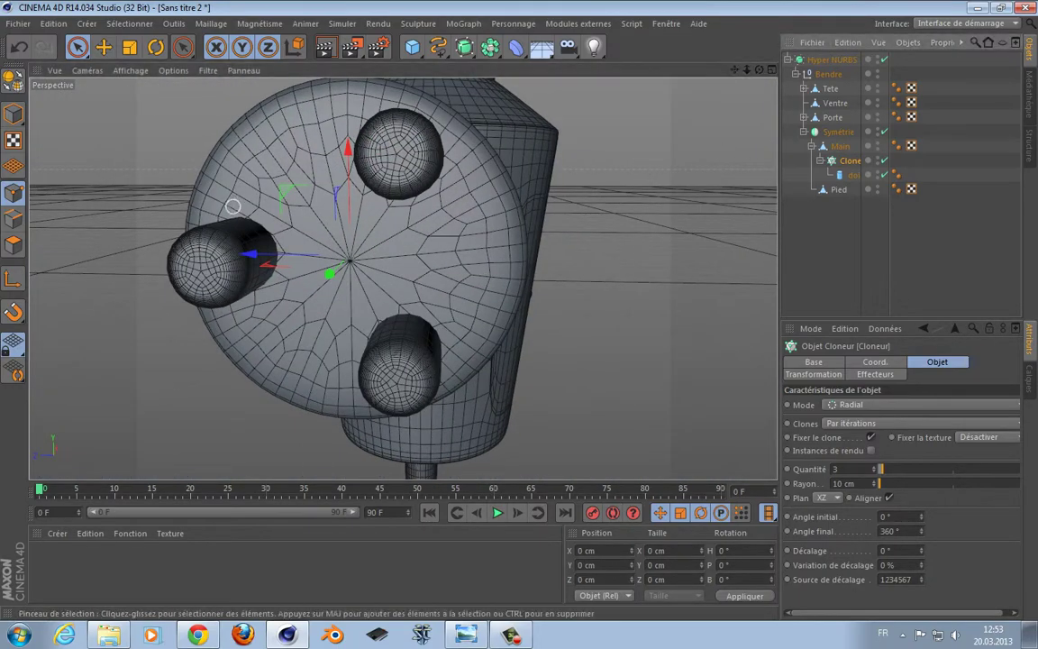
- Centre the finger Cloneur on the middle of the cuff's face, using the right-side view
drag(251, 256, 260, 256)
alt+drag(478, 211, 478, 211)
middle_click(555, 219)
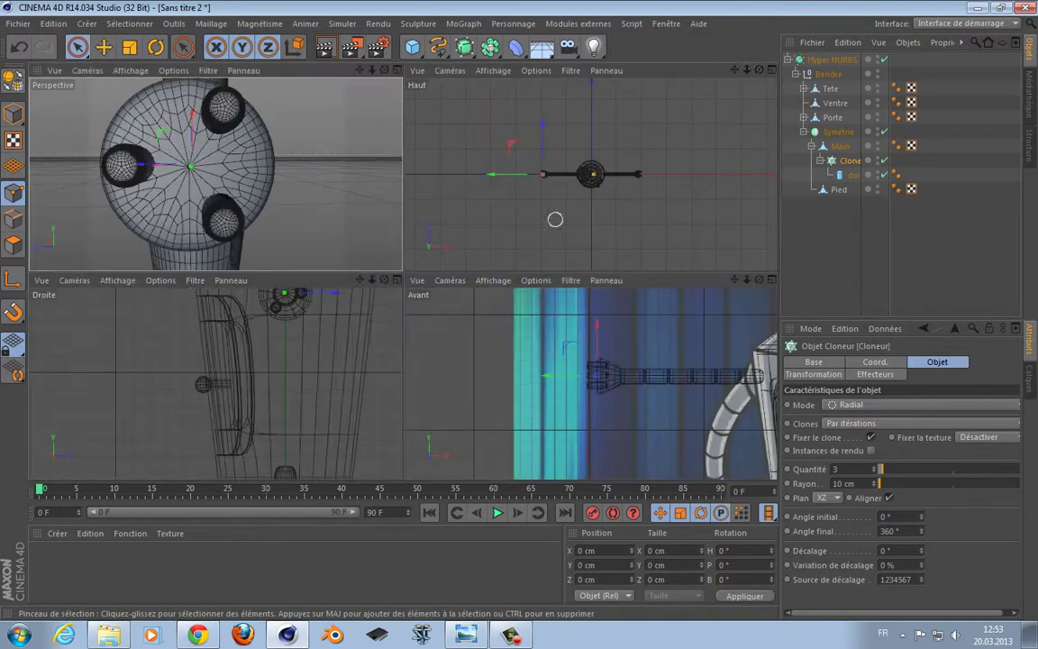
middle_click(332, 328)
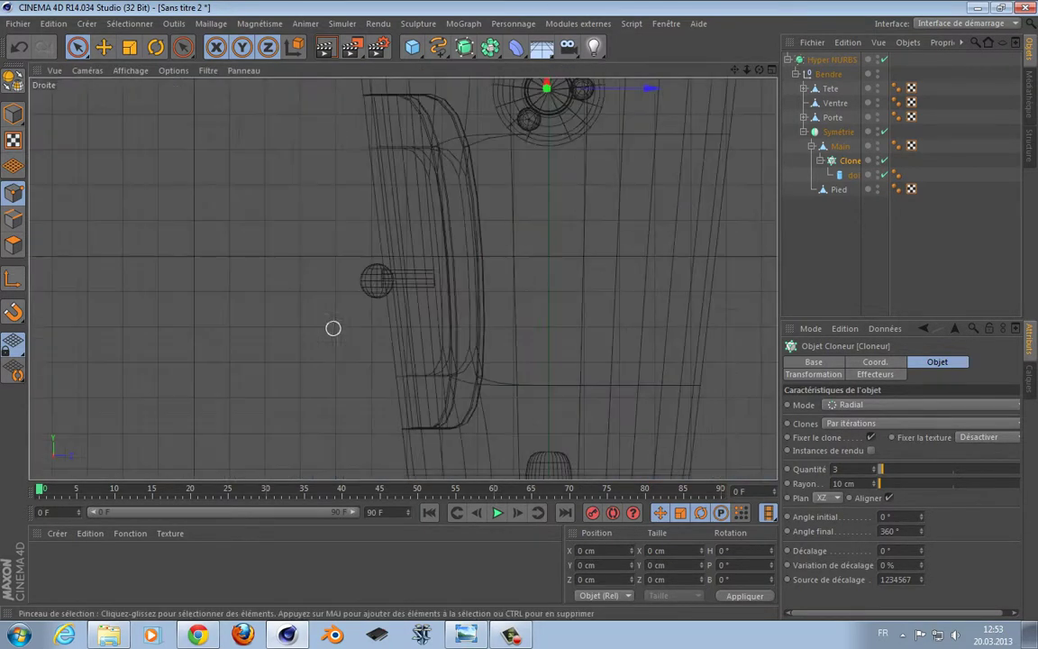
scroll(557, 140, down, 2)
alt+middle_drag(557, 140, 461, 316)
scroll(460, 309, up, 10)
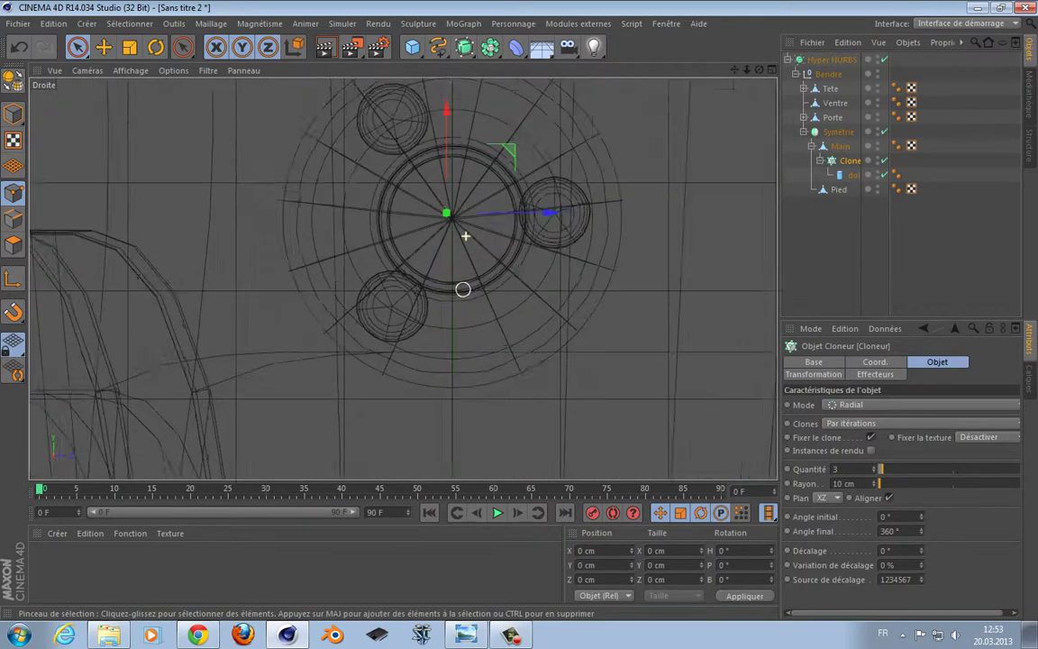
alt+middle_drag(539, 175, 536, 235)
scroll(513, 219, up, 2)
drag(402, 267, 413, 277)
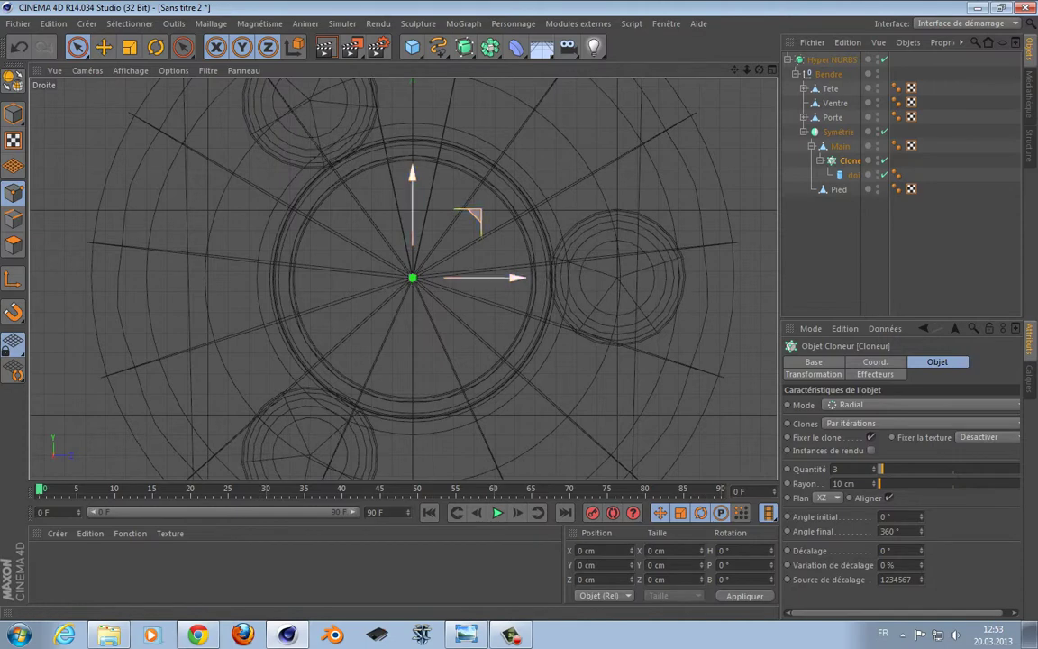
- Bevel the edge loop around the outer rim of the cuff on Main with an inner offset of 0.69 cm
scroll(497, 218, down, 5)
scroll(496, 219, down, 6)
middle_click(391, 225)
alt+drag(216, 174, 281, 174)
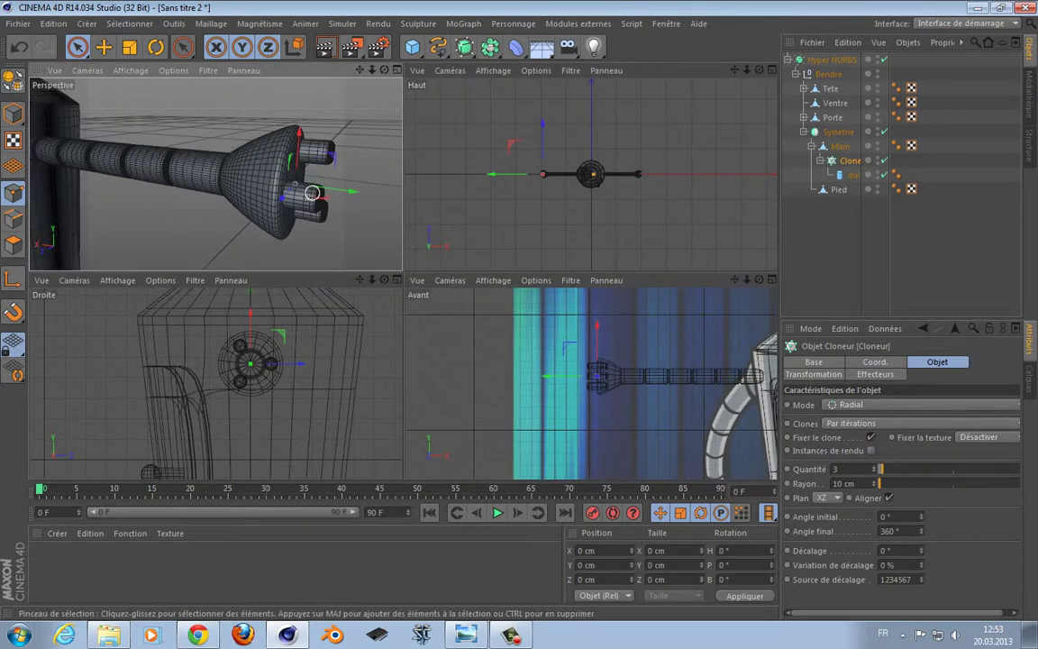
click(841, 146)
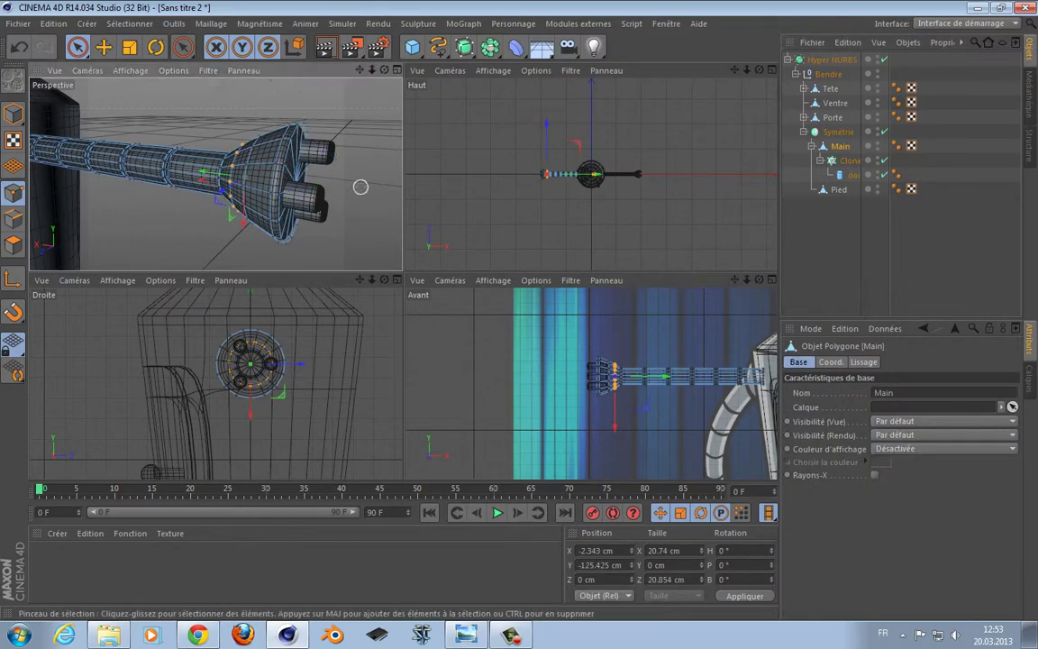
scroll(360, 186, up, 5)
alt+drag(230, 154, 246, 120)
key(u)
key(l)
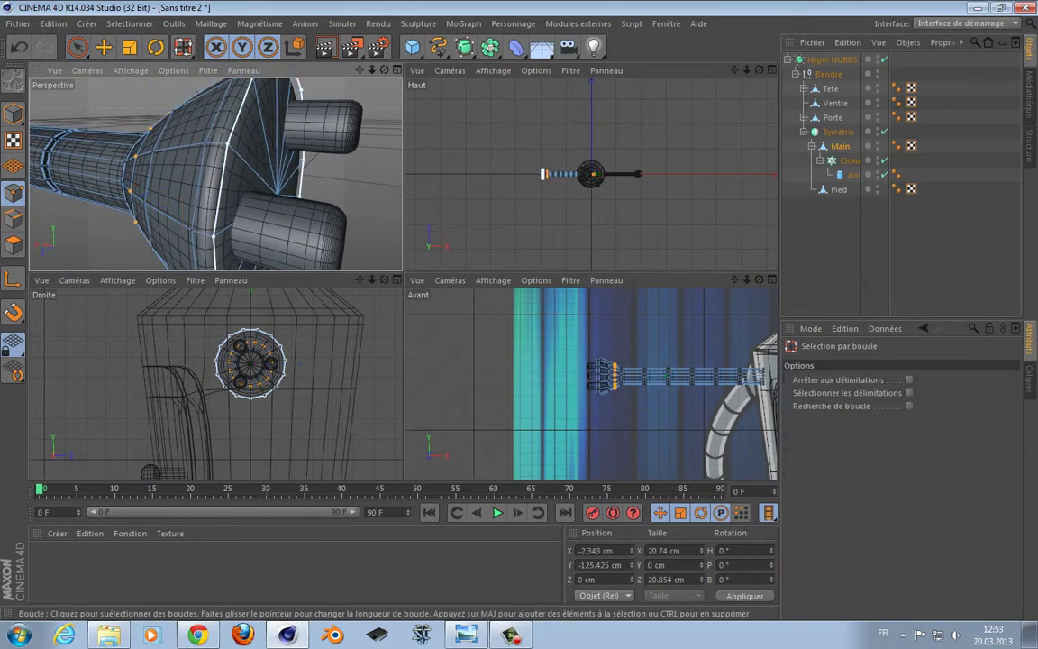
click(220, 187)
click(14, 219)
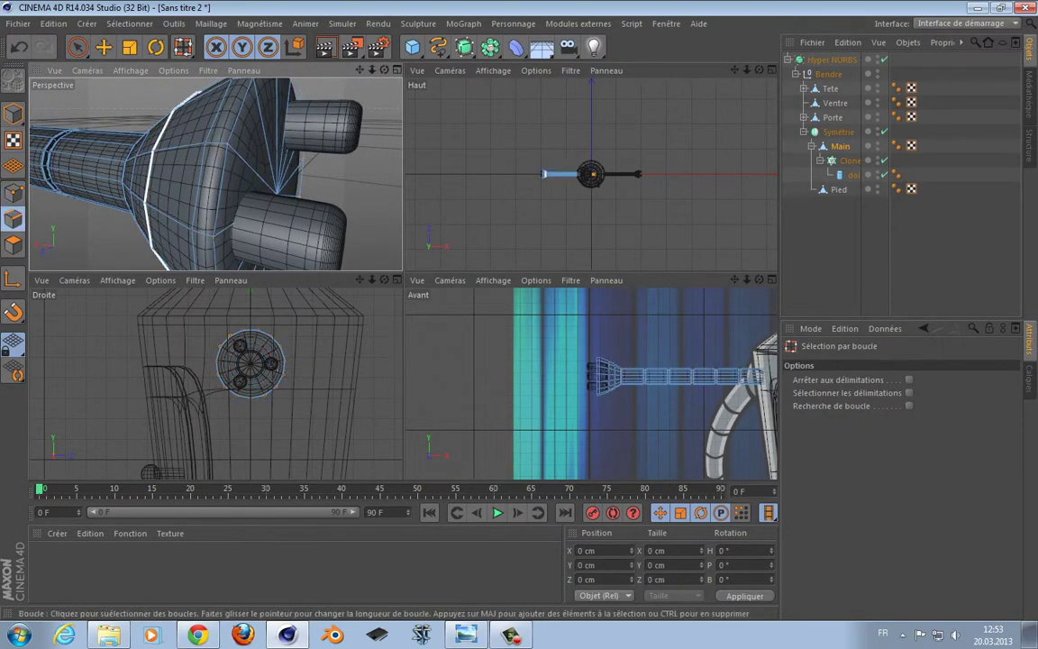
click(219, 189)
key(m)
key(s)
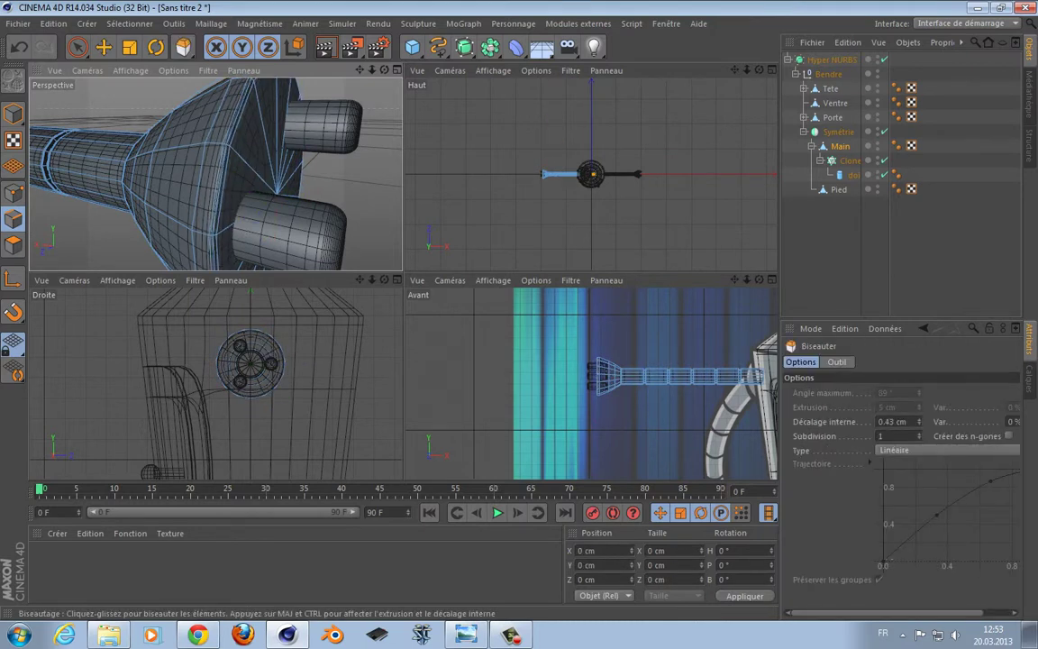
drag(364, 160, 369, 161)
scroll(369, 161, up, 5)
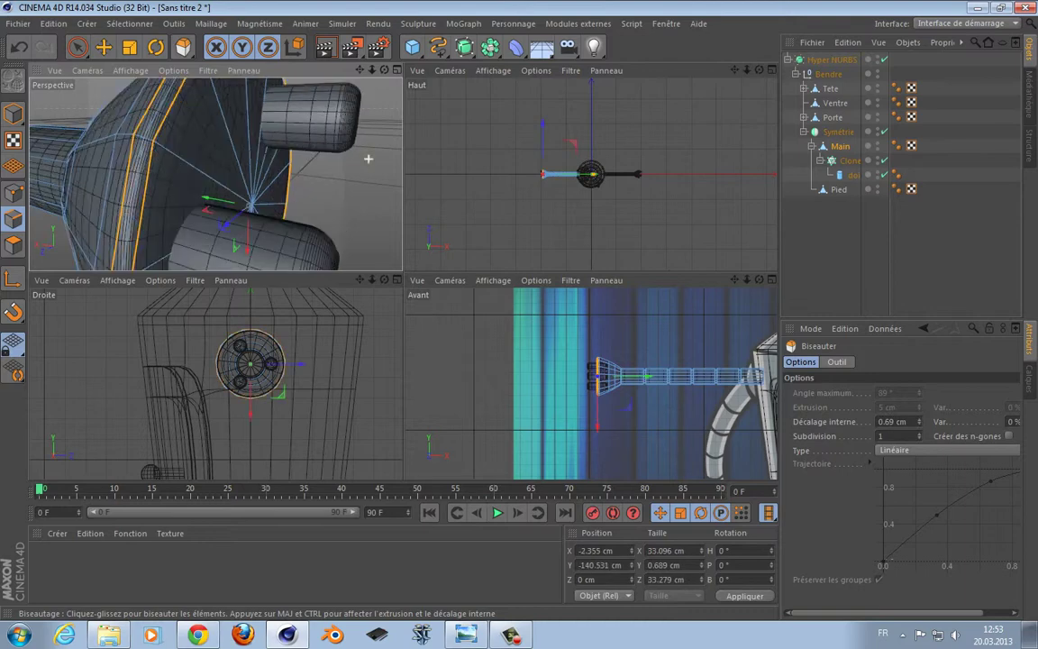
scroll(362, 162, down, 5)
scroll(360, 160, down, 4)
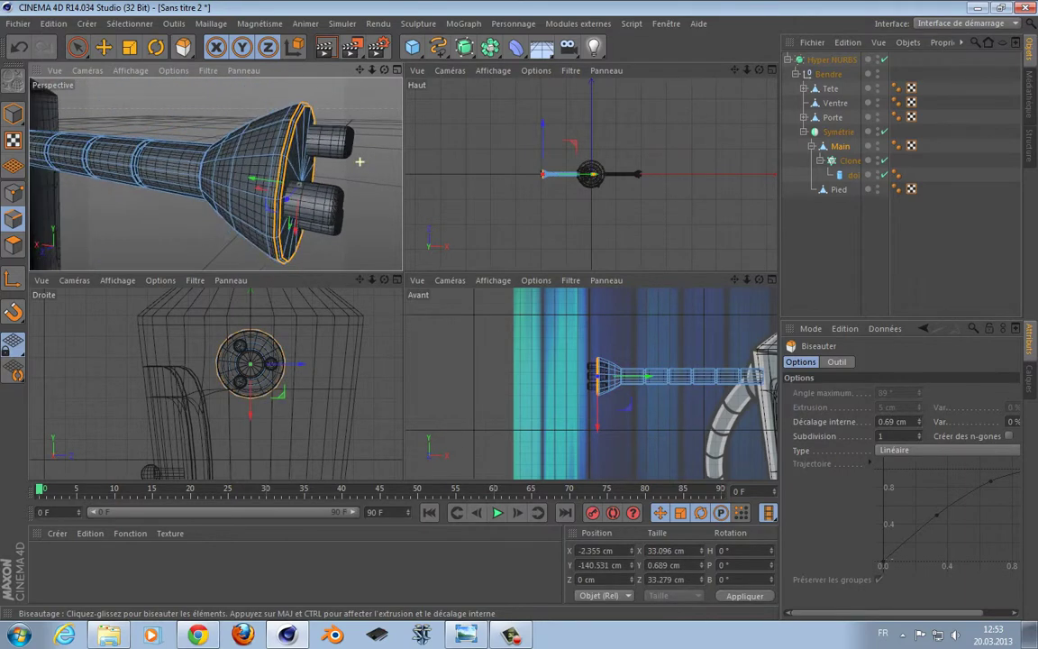
- Examine the whole robot in the enlarged perspective view and check how the Symétrie object mirrors the arm and leg
click(397, 70)
scroll(447, 211, down, 8)
alt+middle_drag(400, 203, 496, 224)
scroll(496, 224, down, 8)
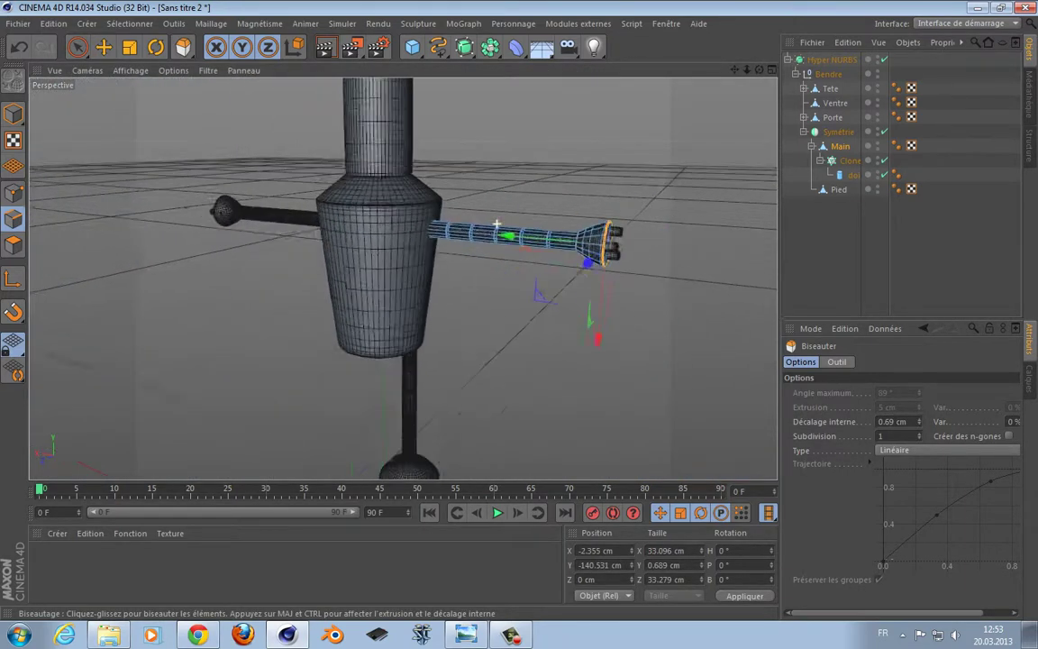
alt+drag(487, 203, 403, 279)
alt+drag(403, 278, 425, 279)
click(840, 189)
click(838, 132)
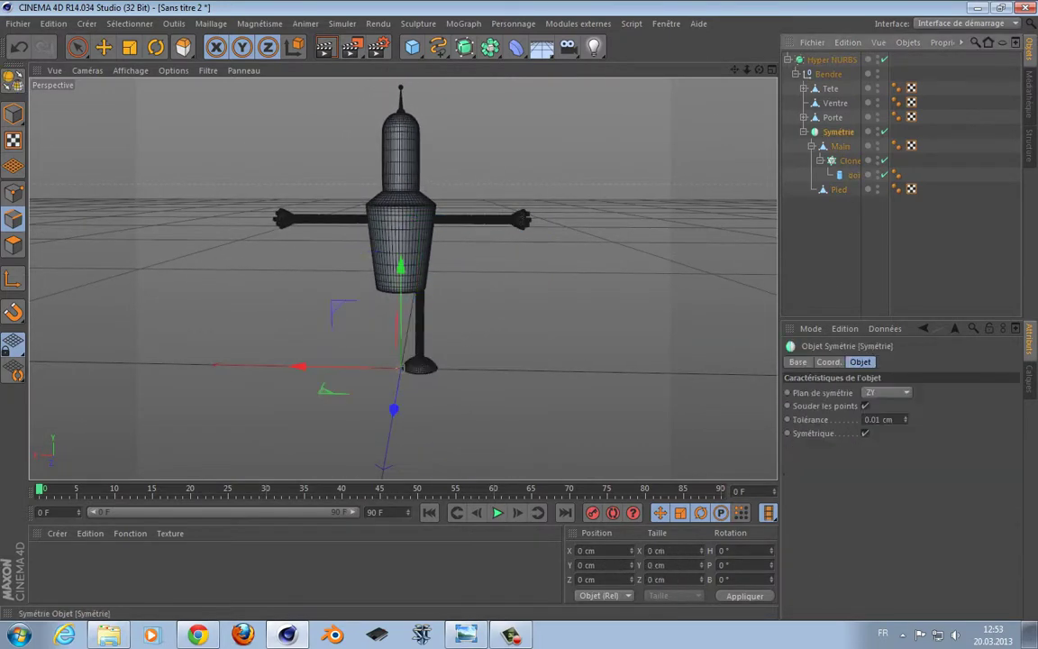
- Group Main and Pied into a single null inside the Symétrie object so that both limbs are mirrored
click(811, 146)
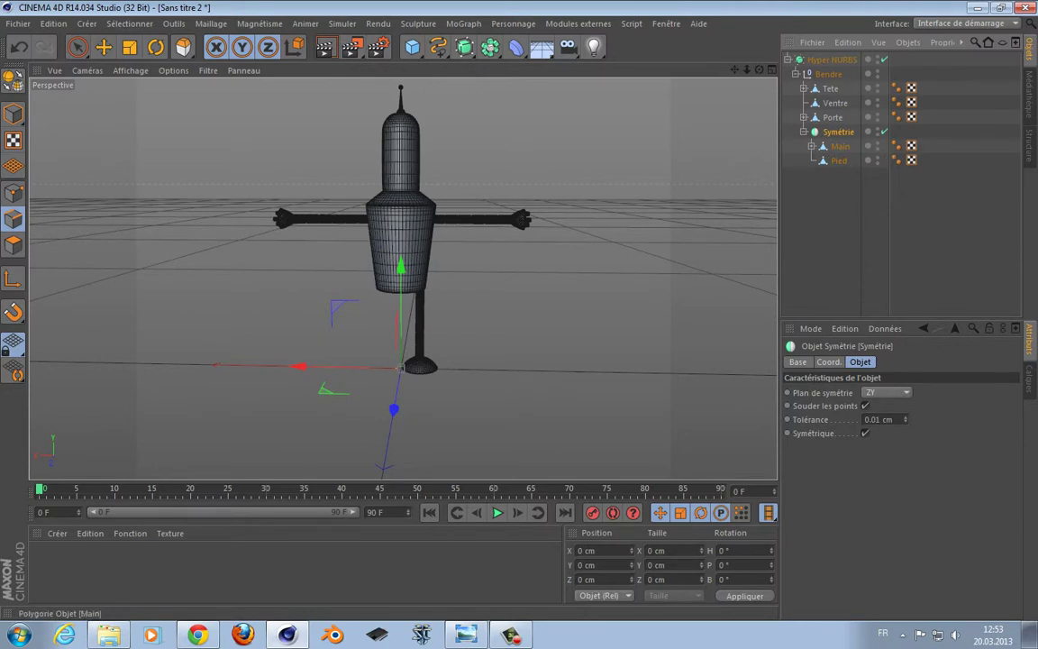
click(840, 146)
click(839, 160)
click(840, 146)
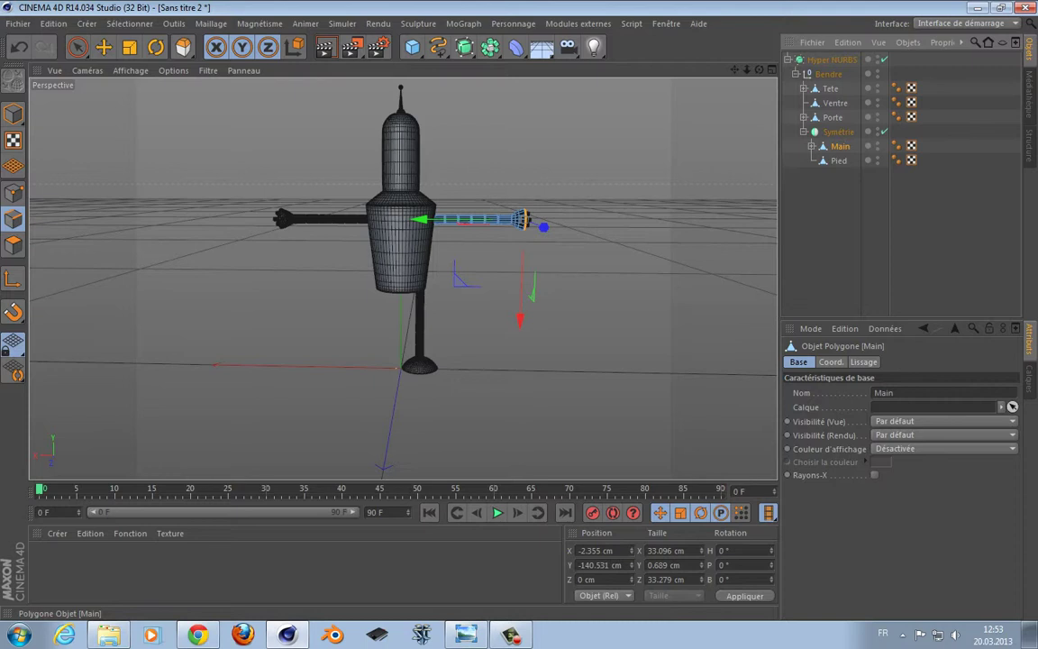
ctrl+click(839, 160)
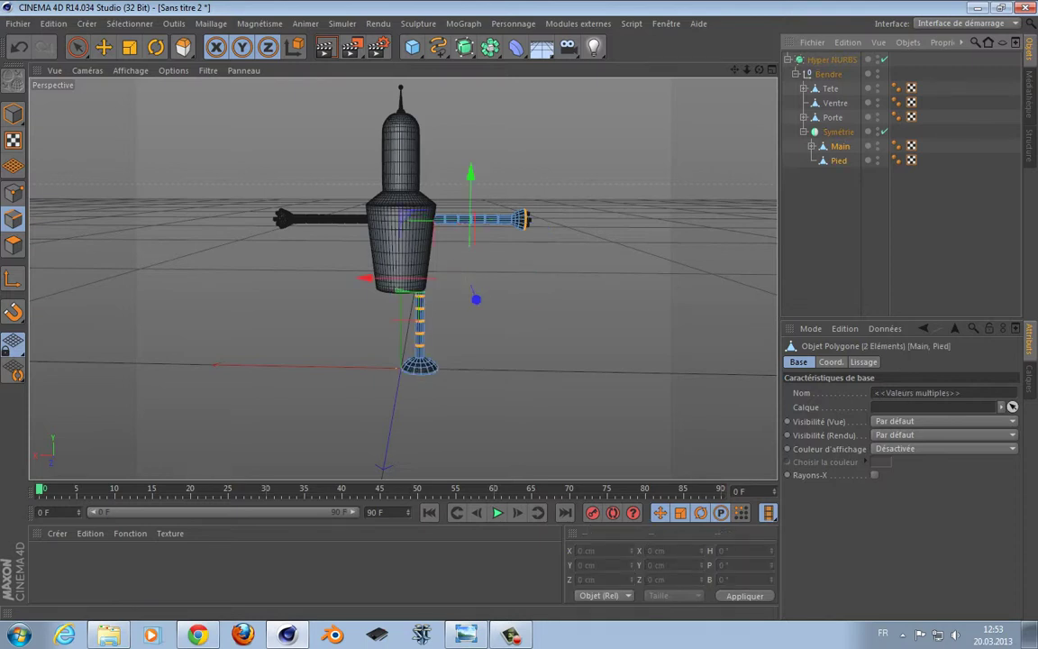
key(alt+g)
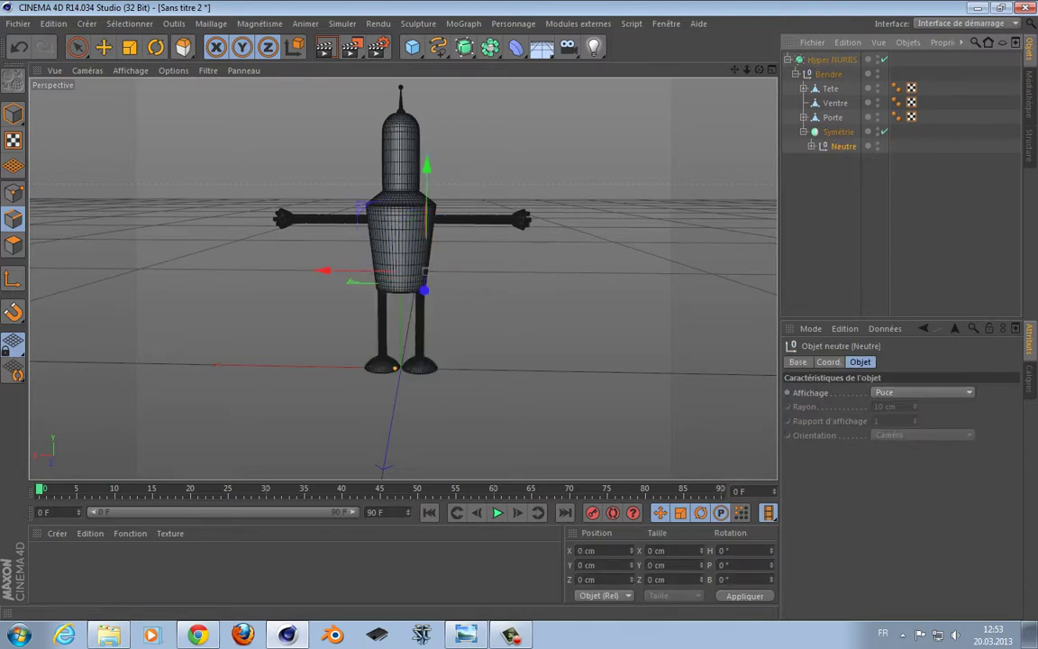
- Rename the null that holds the arm and leg "Pied et Main"
double_click(844, 146)
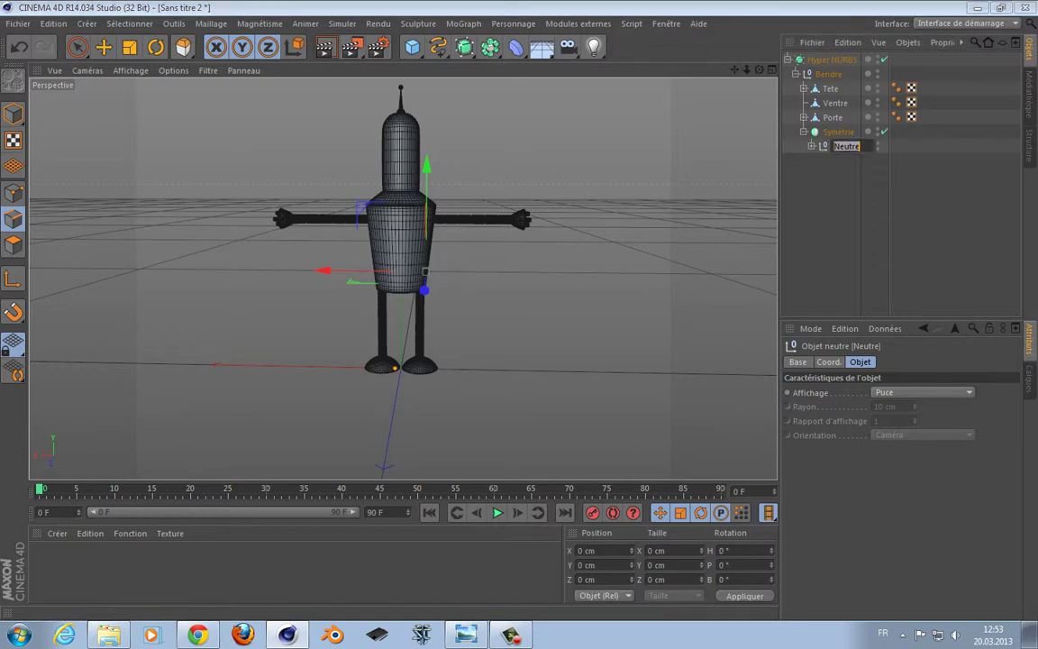
text(Pied et mi)
text(an)
key(Return)
alt+drag(419, 216, 342, 254)
alt+drag(403, 279, 398, 279)
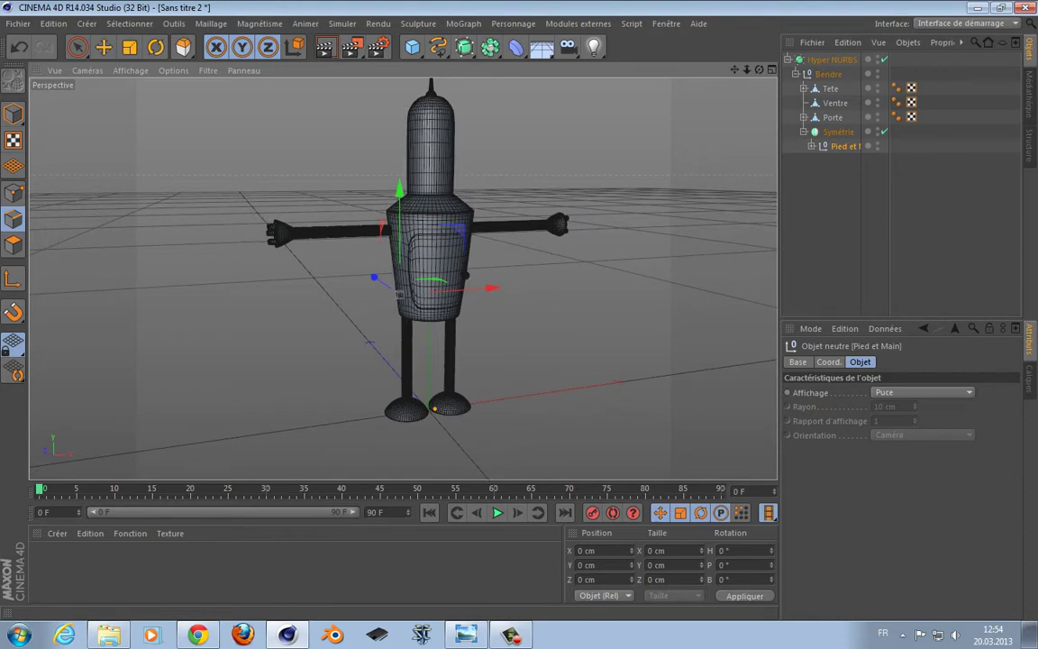
- Save the scene as Bender in the Cinema4D folder Tuto > Mes tutos > Futurama > Blender
key(ctrl+s)
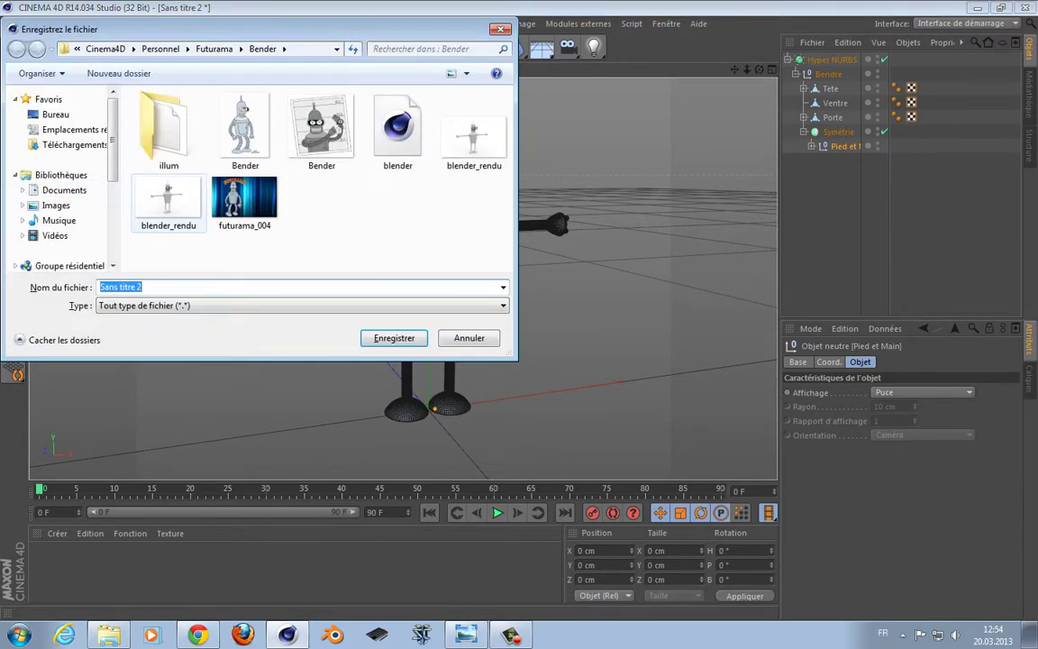
click(157, 49)
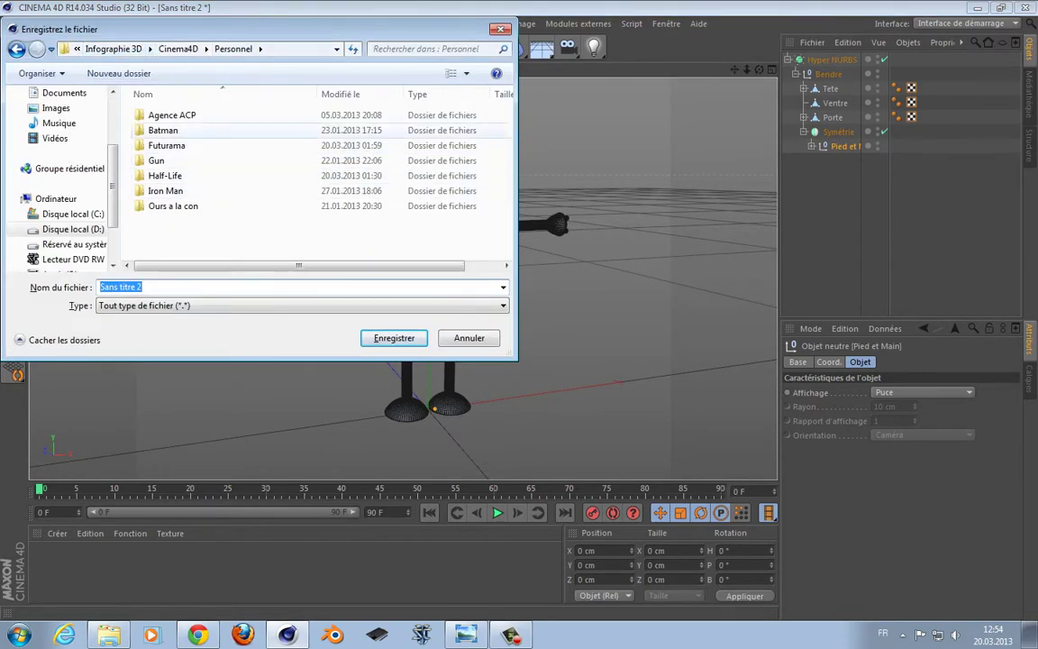
click(178, 49)
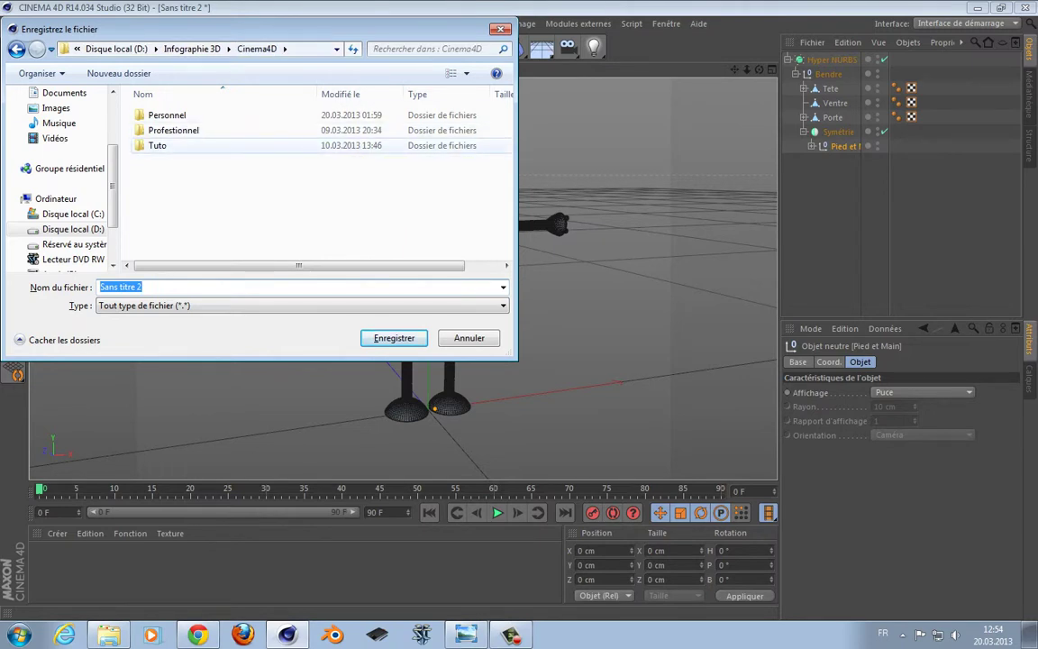
click(158, 145)
double_click(244, 145)
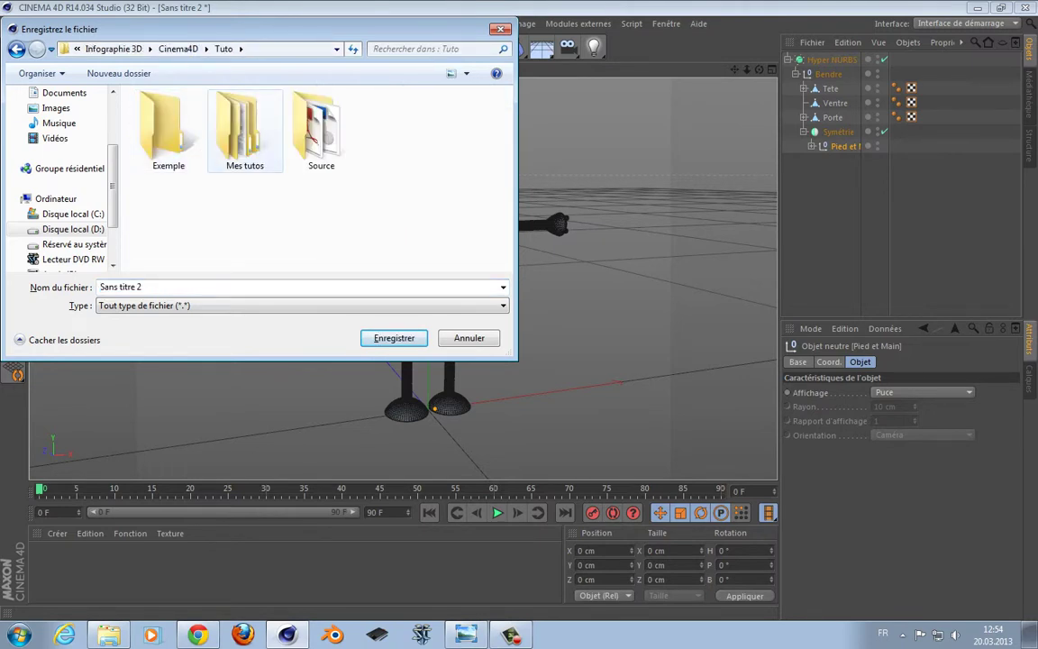
click(245, 142)
double_click(245, 142)
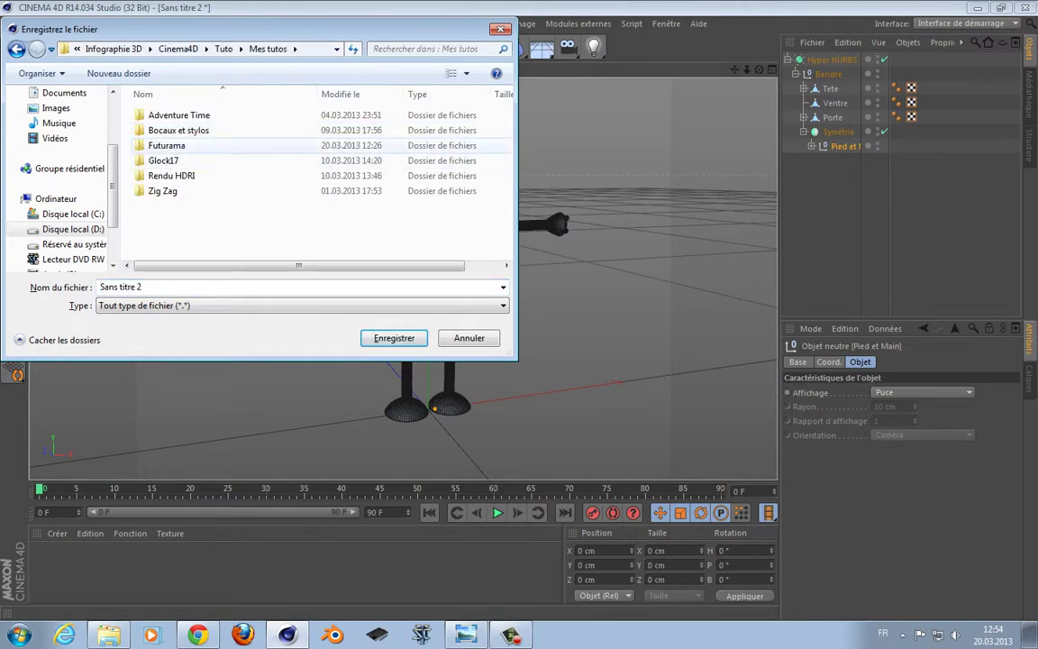
double_click(203, 145)
click(185, 116)
double_click(180, 115)
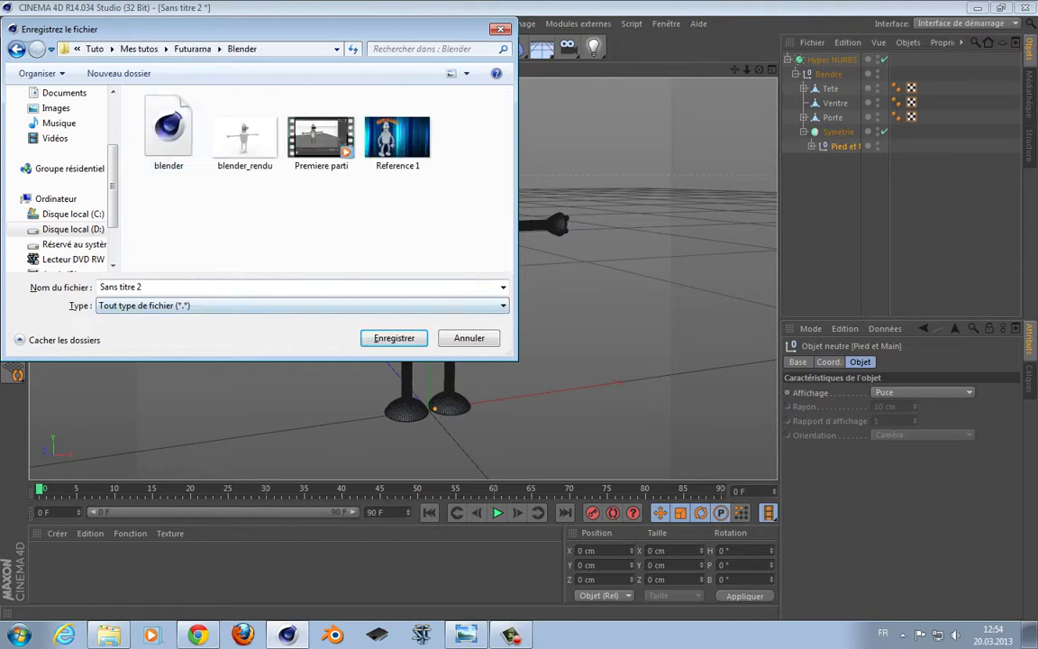
text(Bender)
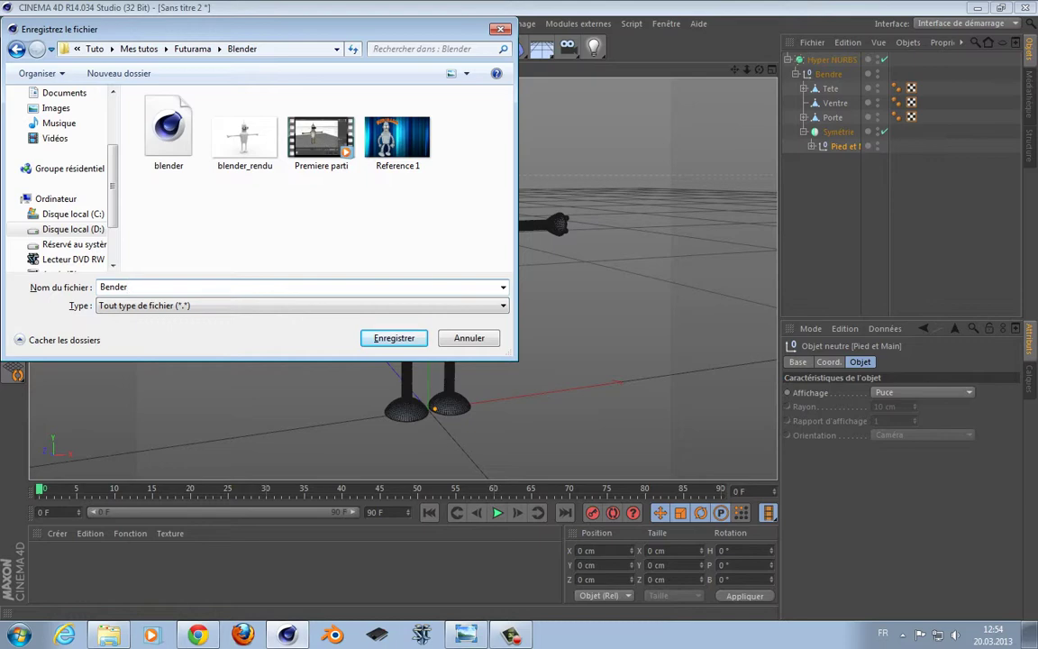
key(Return)
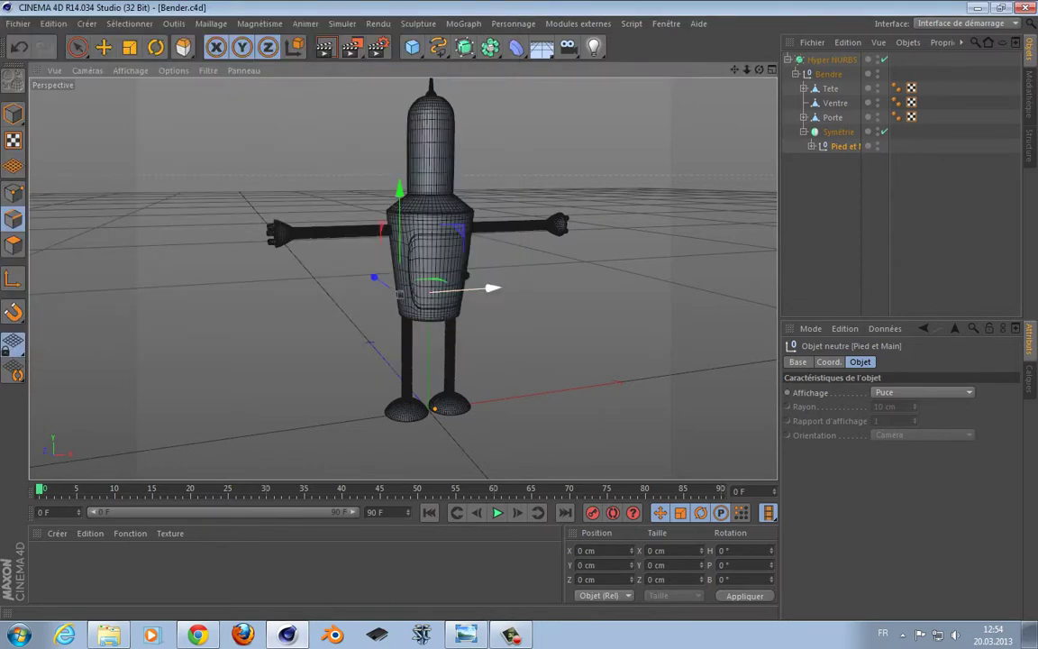
mouse_move(626, 223)
alt+mouse_down()
mouse_move(559, 235)
mouse_move(671, 252)
alt+mouse_up()
alt+drag(403, 280, 545, 231)
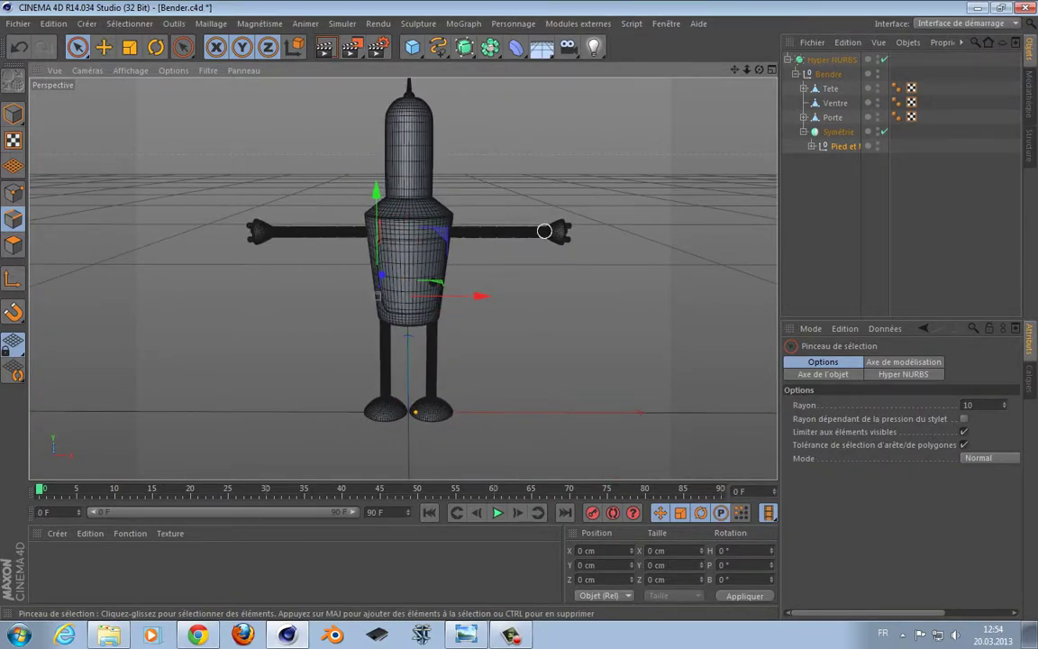